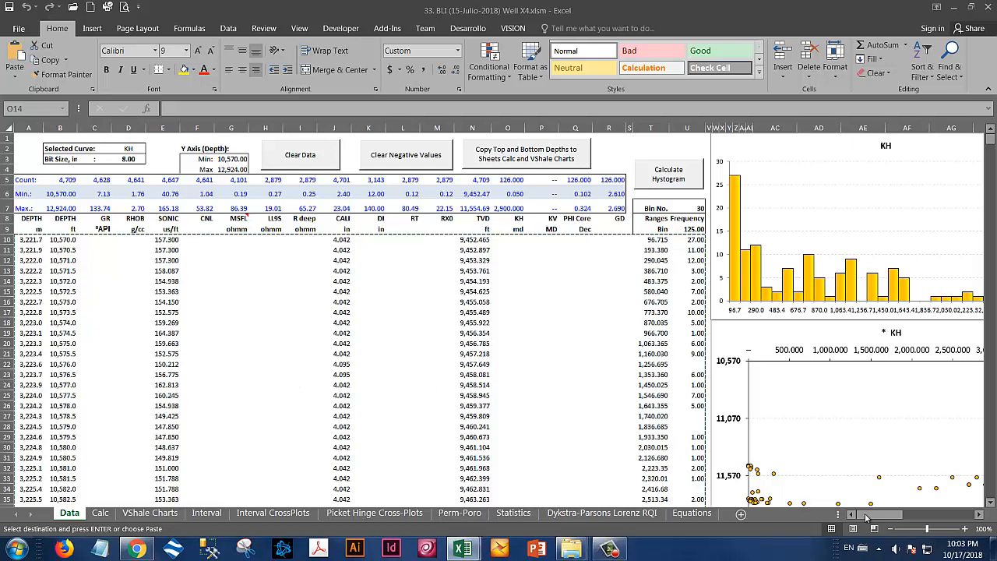
Step: Review the Data sheet's KH histogram, KH depth plot, and porosity and water saturation columns
{"action": "left_click_drag", "start_coordinate": [866, 517], "coordinate": [882, 514]}
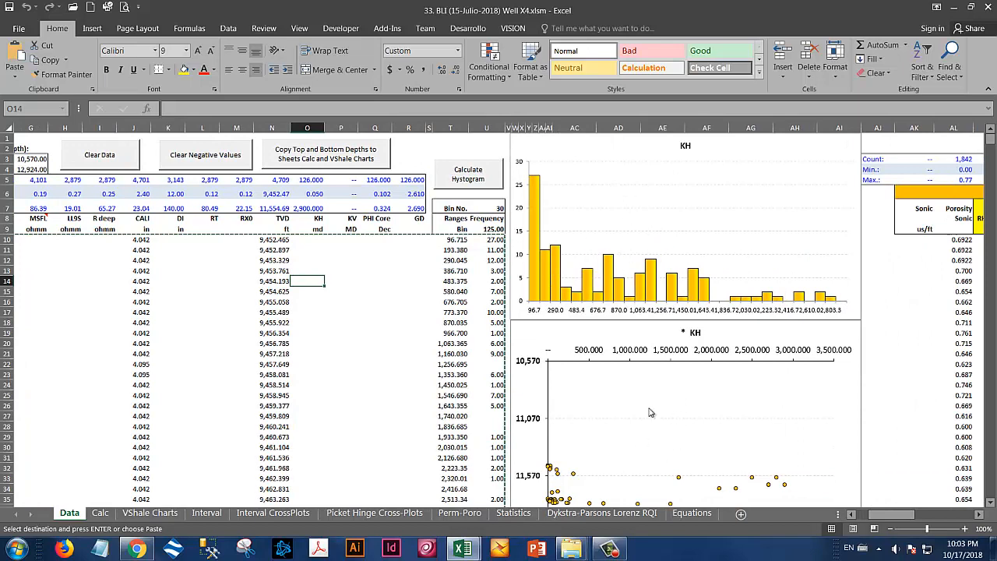
{"action": "scroll", "coordinate": [684, 417], "scroll_direction": "down", "scroll_amount": 7}
{"action": "scroll", "coordinate": [685, 411], "scroll_direction": "up", "scroll_amount": 2}
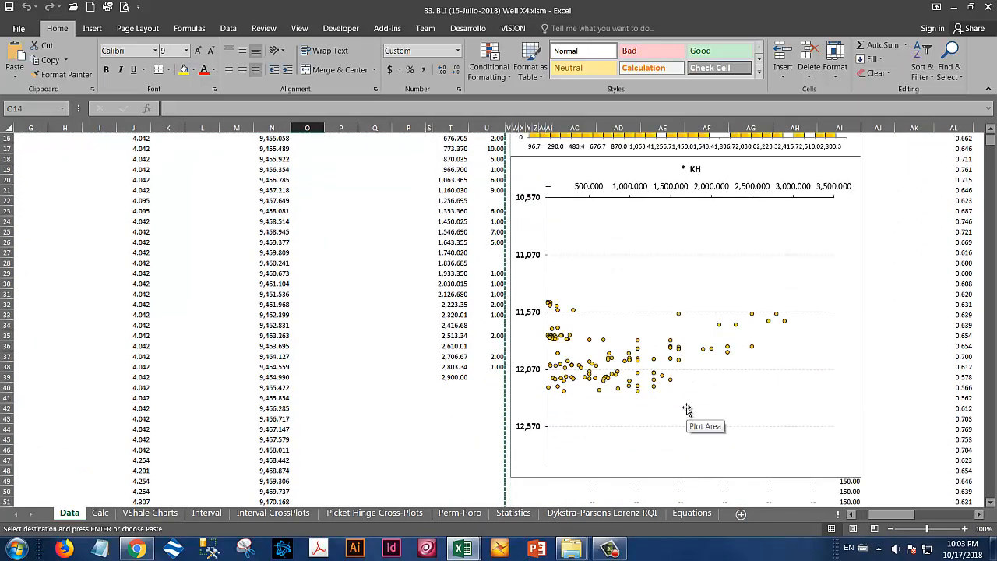
{"action": "scroll", "coordinate": [658, 380], "scroll_direction": "up", "scroll_amount": 3}
{"action": "scroll", "coordinate": [658, 380], "scroll_direction": "up", "scroll_amount": 2}
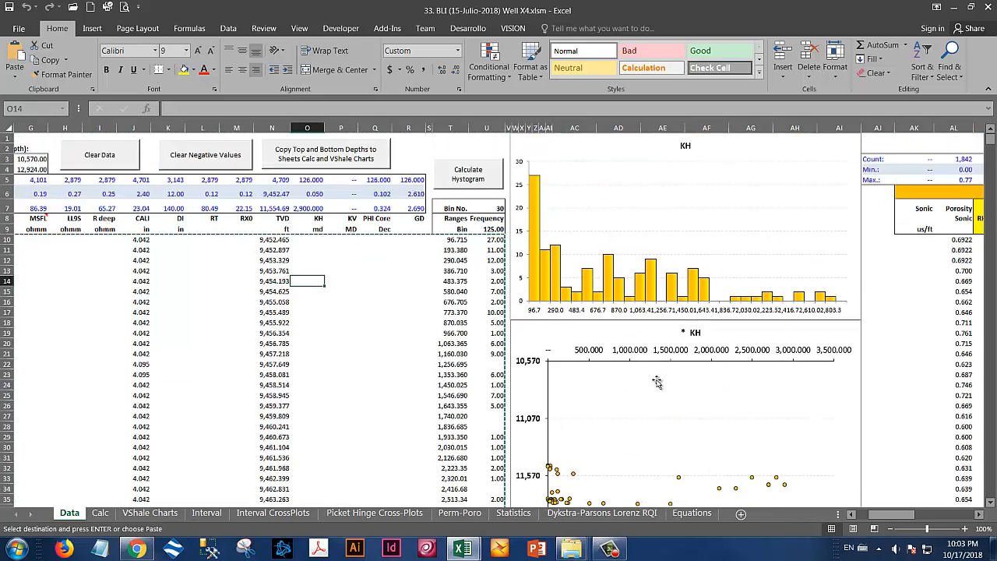
{"action": "left_click_drag", "start_coordinate": [880, 518], "coordinate": [932, 513]}
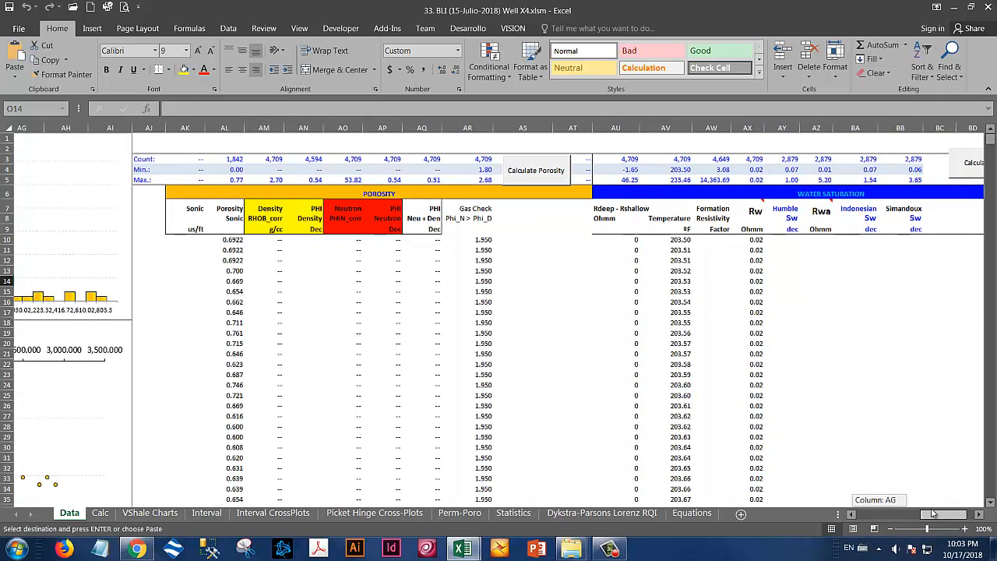
{"action": "left_click_drag", "start_coordinate": [932, 513], "coordinate": [862, 514]}
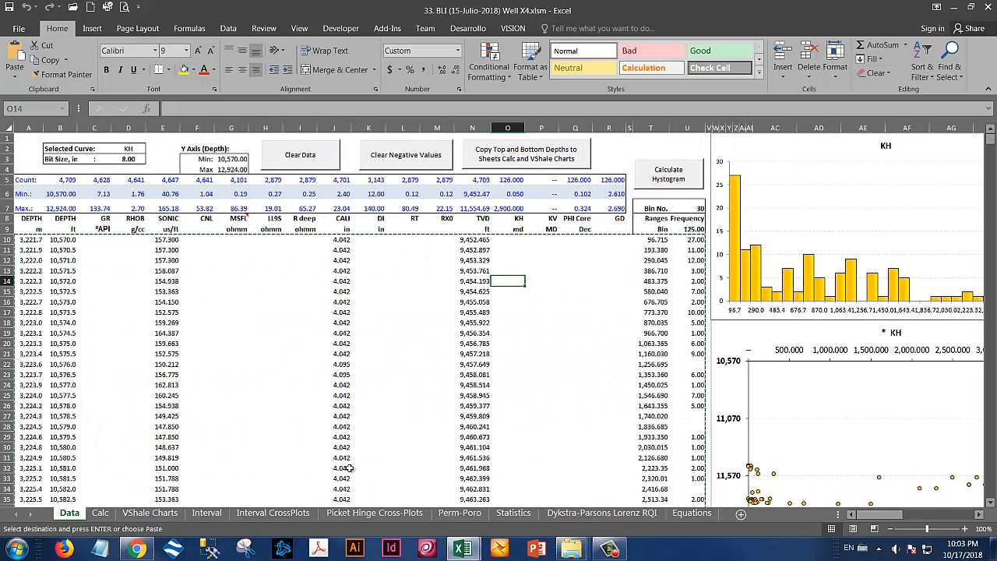
Step: Open the Calc sheet and review its minimum and maximum depth settings and the gamma ray, shale volume and porosity charts
{"action": "left_click", "coordinate": [100, 512]}
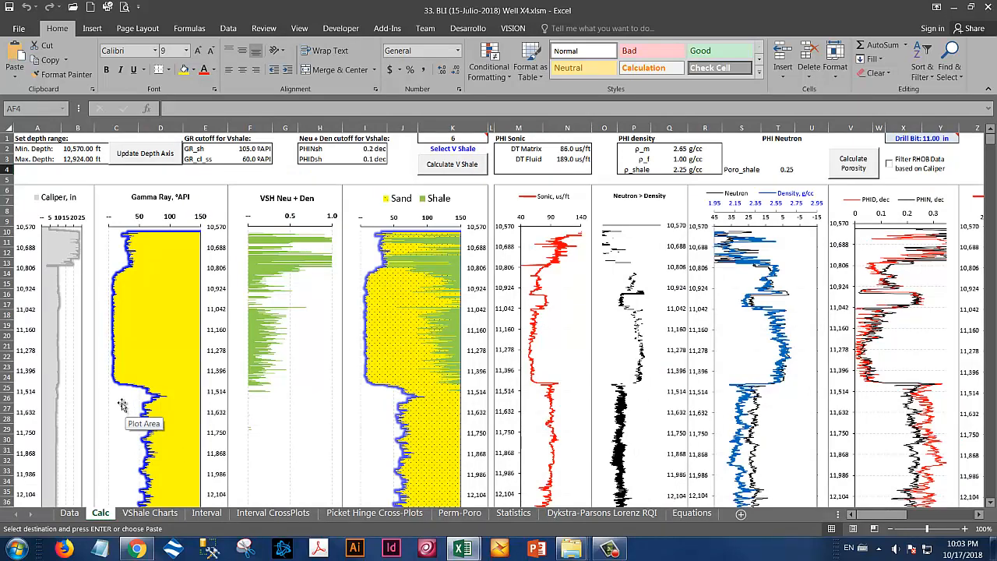
{"action": "left_click", "coordinate": [70, 148]}
{"action": "left_click", "coordinate": [71, 159]}
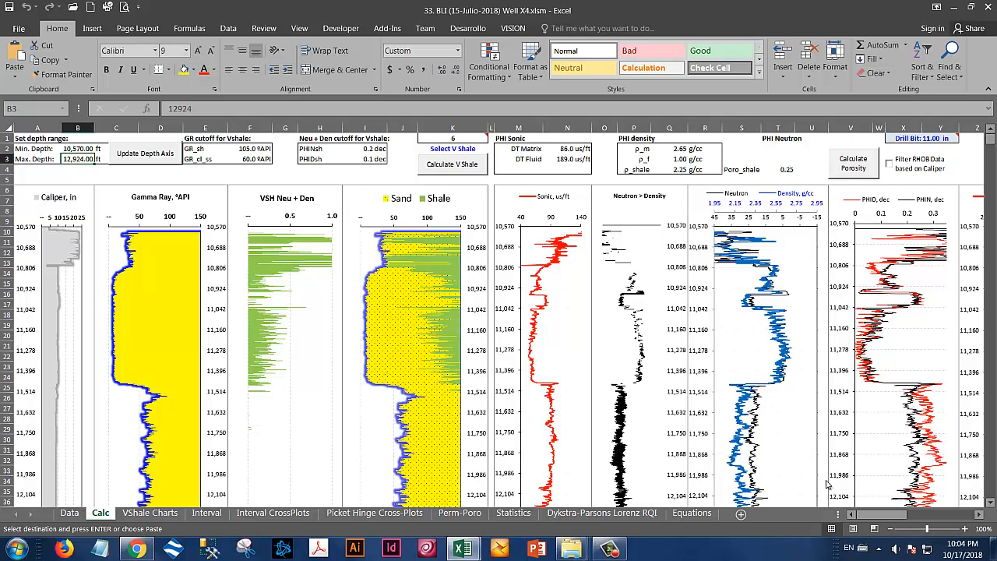
{"action": "left_click_drag", "start_coordinate": [872, 514], "coordinate": [893, 516]}
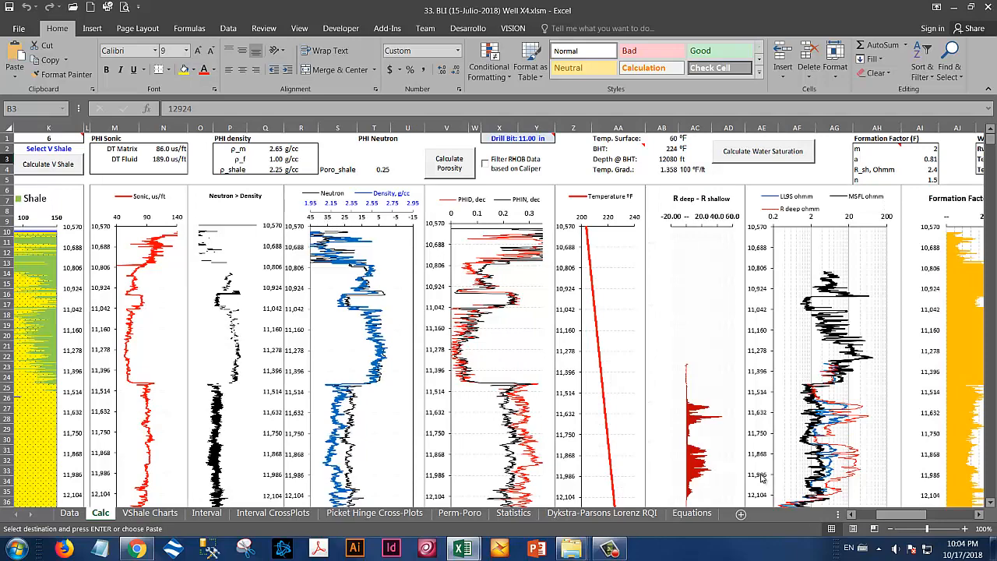
{"action": "left_click_drag", "start_coordinate": [910, 515], "coordinate": [888, 515]}
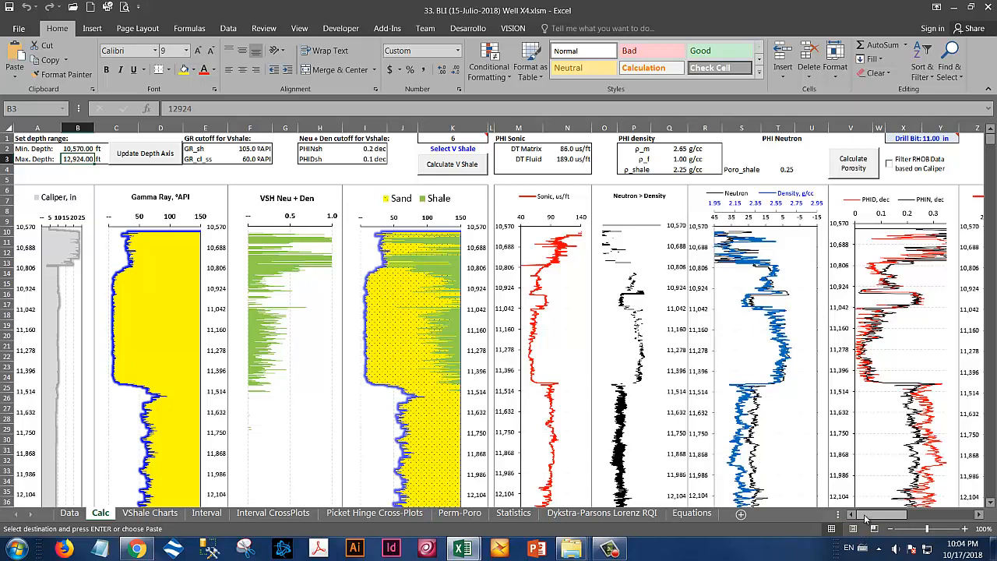
{"action": "left_click_drag", "start_coordinate": [864, 519], "coordinate": [864, 519]}
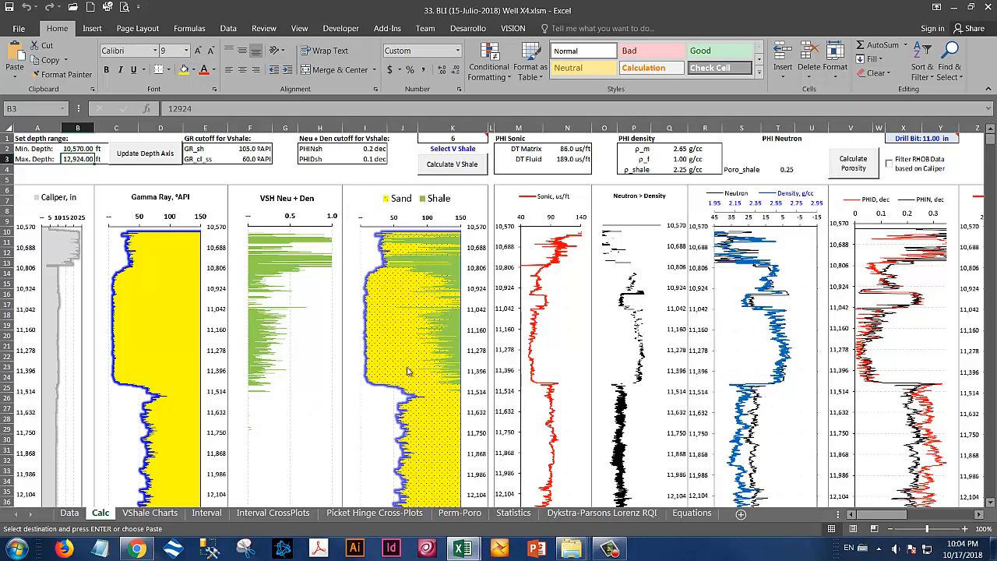
Step: Examine the Calc sheet's temperature, resistivity, formation factor and water saturation charts over the full depth range
{"action": "left_click_drag", "start_coordinate": [879, 520], "coordinate": [901, 520]}
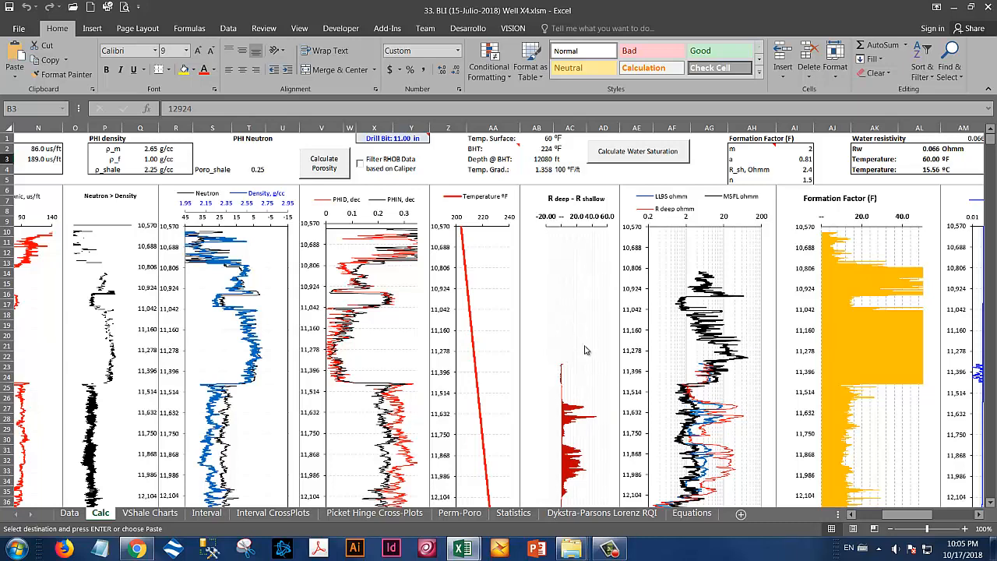
{"action": "scroll", "coordinate": [564, 427], "scroll_direction": "down", "scroll_amount": 4}
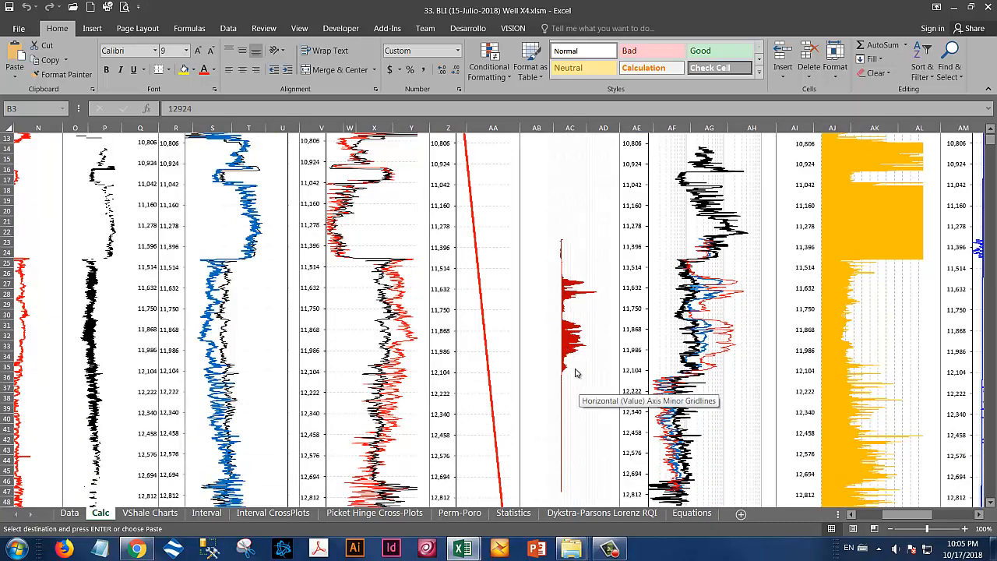
{"action": "scroll", "coordinate": [575, 373], "scroll_direction": "up", "scroll_amount": 2}
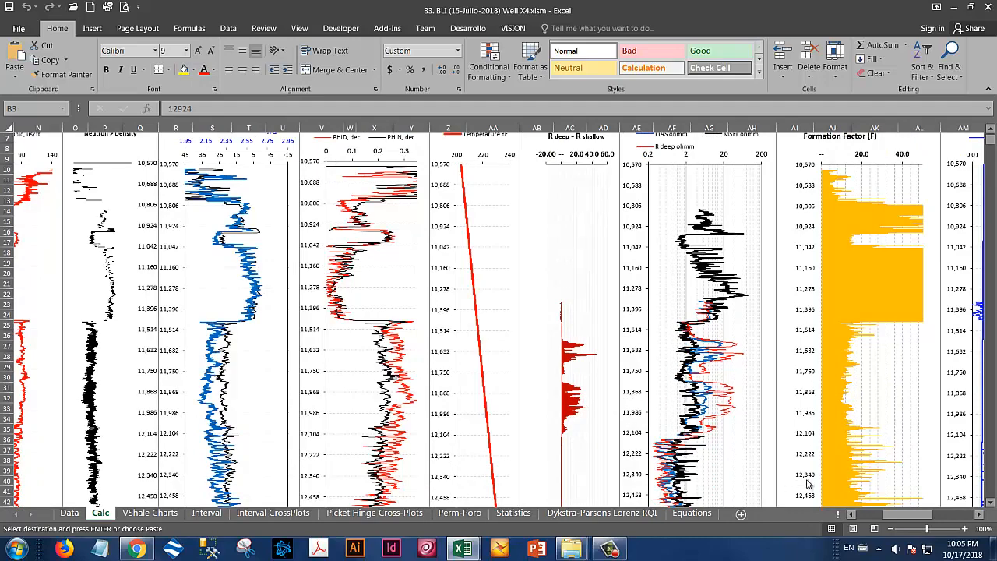
{"action": "left_click_drag", "start_coordinate": [897, 520], "coordinate": [933, 517]}
{"action": "scroll", "coordinate": [476, 396], "scroll_direction": "up", "scroll_amount": 2}
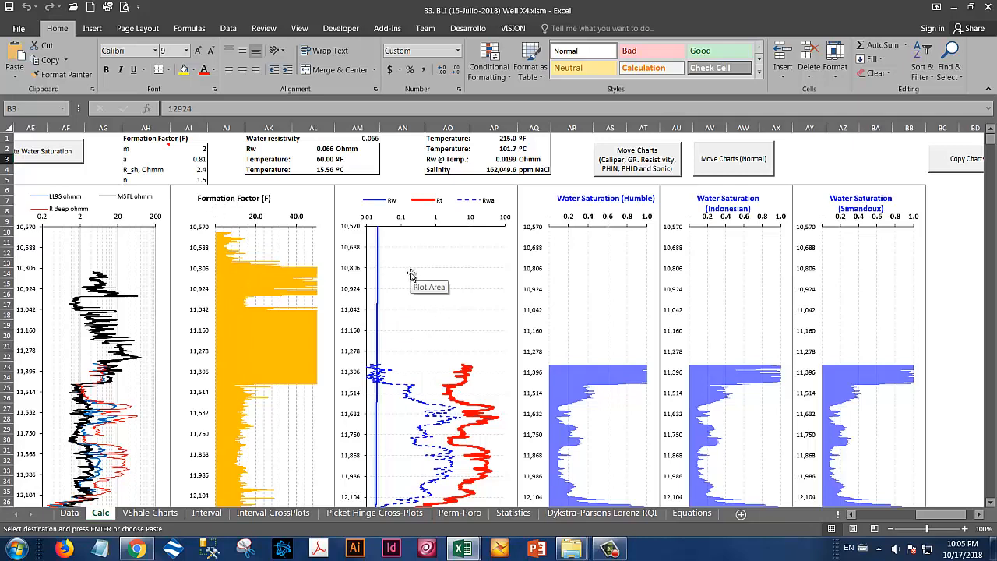
{"action": "scroll", "coordinate": [436, 315], "scroll_direction": "down", "scroll_amount": 2}
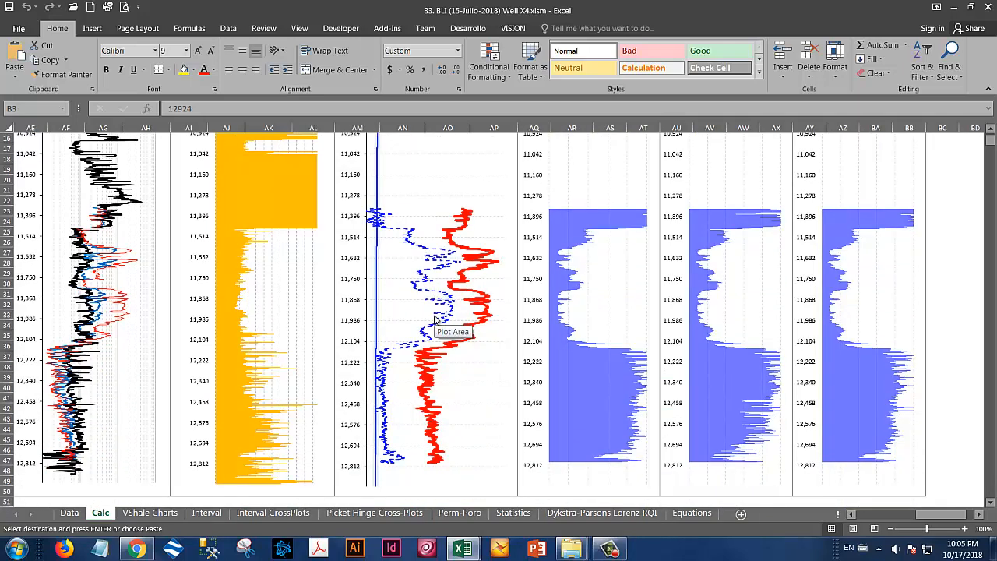
{"action": "scroll", "coordinate": [436, 315], "scroll_direction": "up", "scroll_amount": 2}
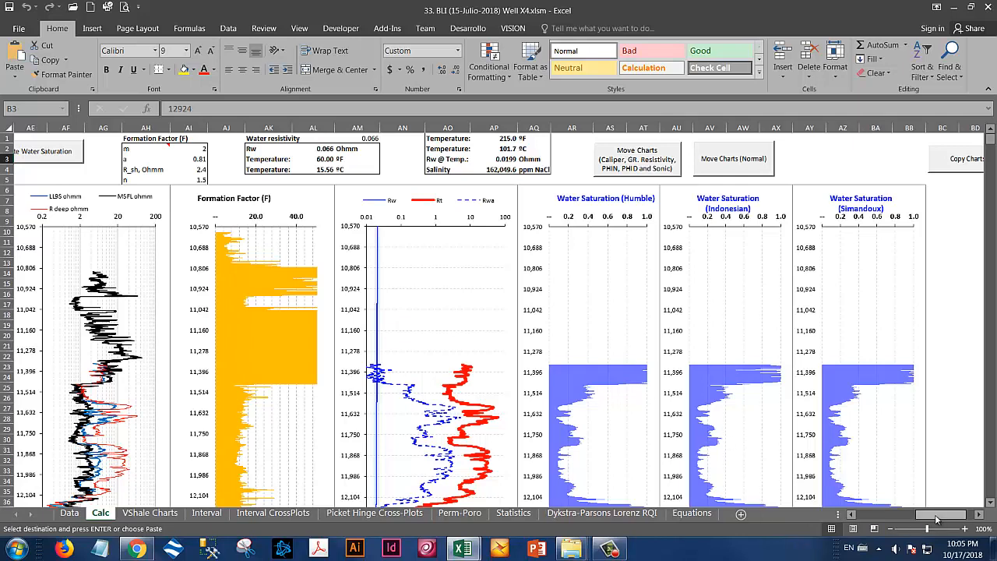
{"action": "left_click_drag", "start_coordinate": [937, 518], "coordinate": [947, 518]}
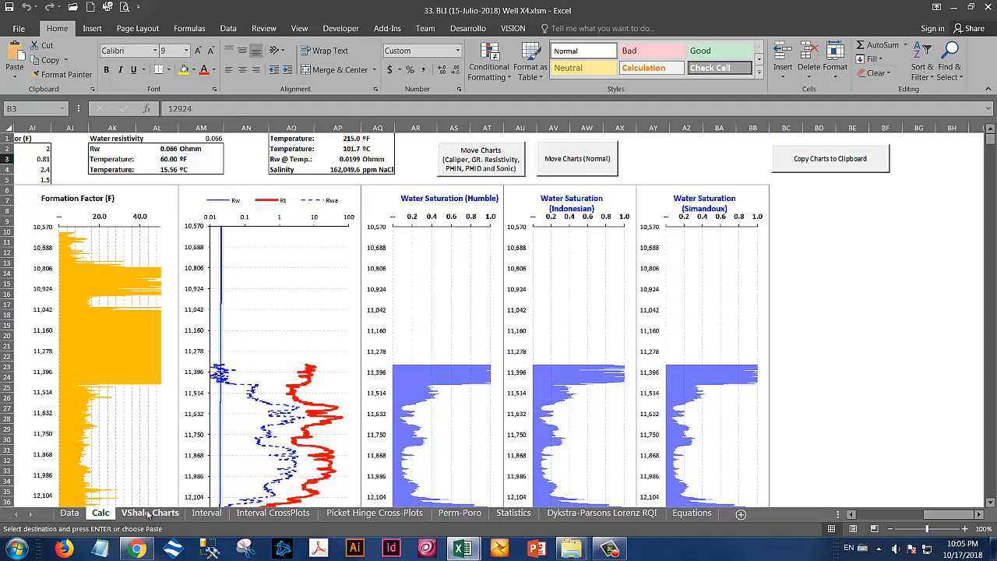
{"action": "left_click_drag", "start_coordinate": [938, 515], "coordinate": [852, 516]}
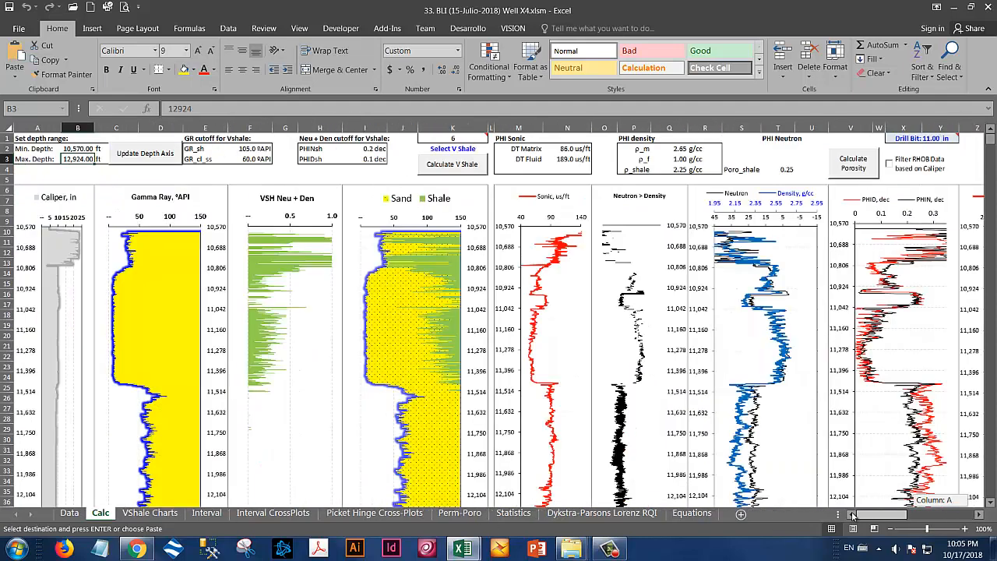
Step: View the shale volume methods on the VShale Charts sheet alongside the charts on the Interval sheet
{"action": "left_click", "coordinate": [156, 513]}
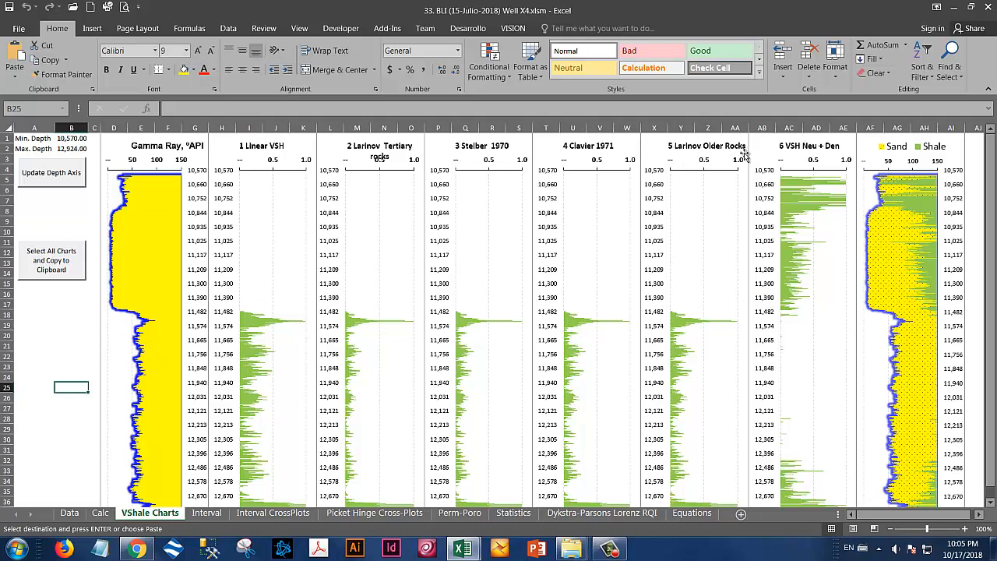
{"action": "left_click", "coordinate": [205, 515]}
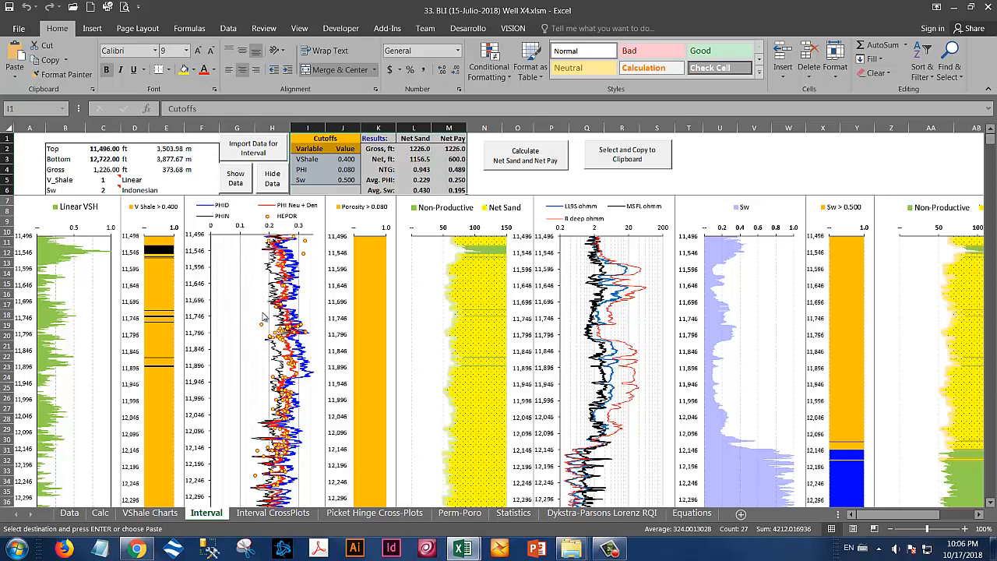
{"action": "left_click", "coordinate": [134, 514]}
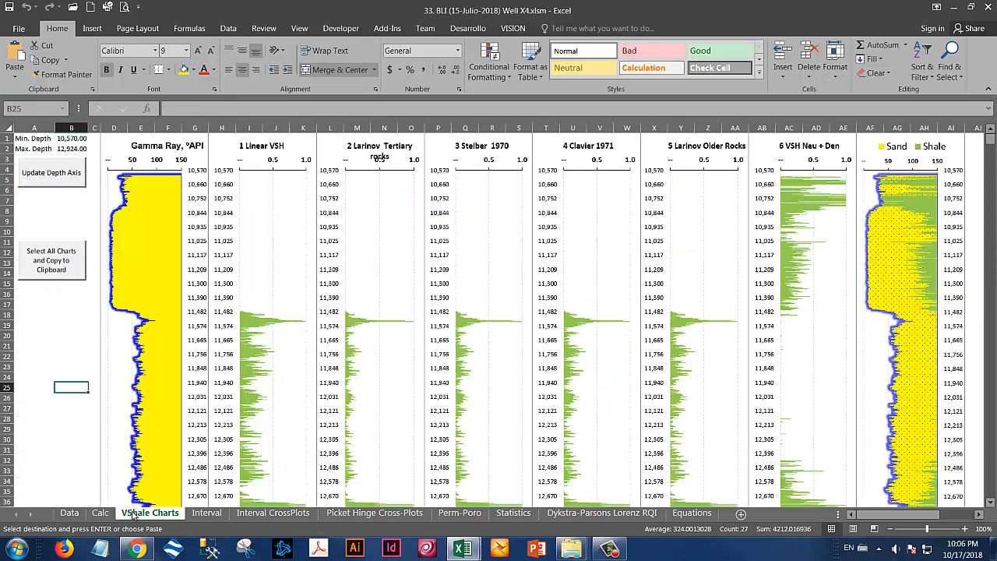
Step: On the Interval sheet, check the V_Shale and Sw method selections and their available options
{"action": "left_click", "coordinate": [203, 515]}
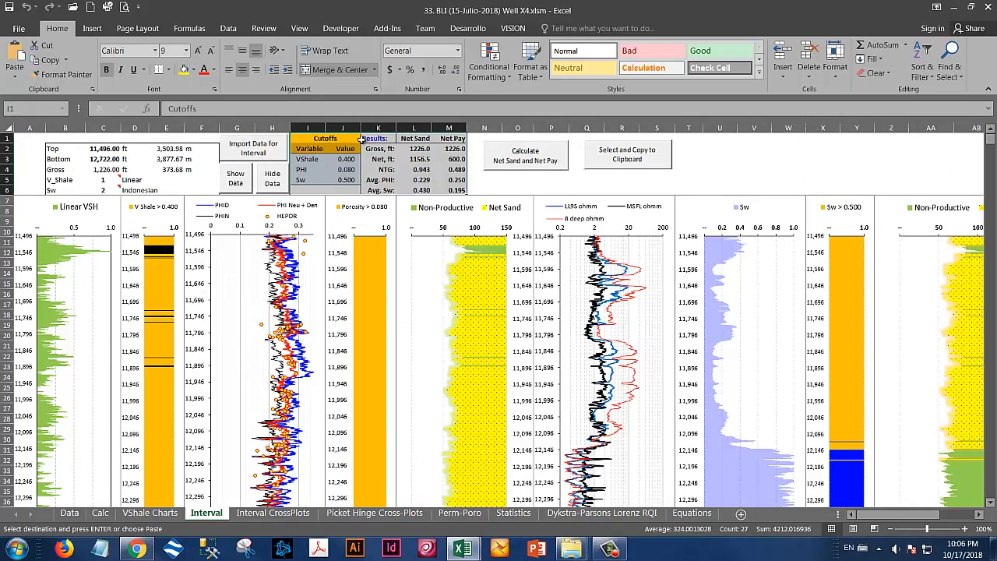
{"action": "left_click", "coordinate": [100, 180]}
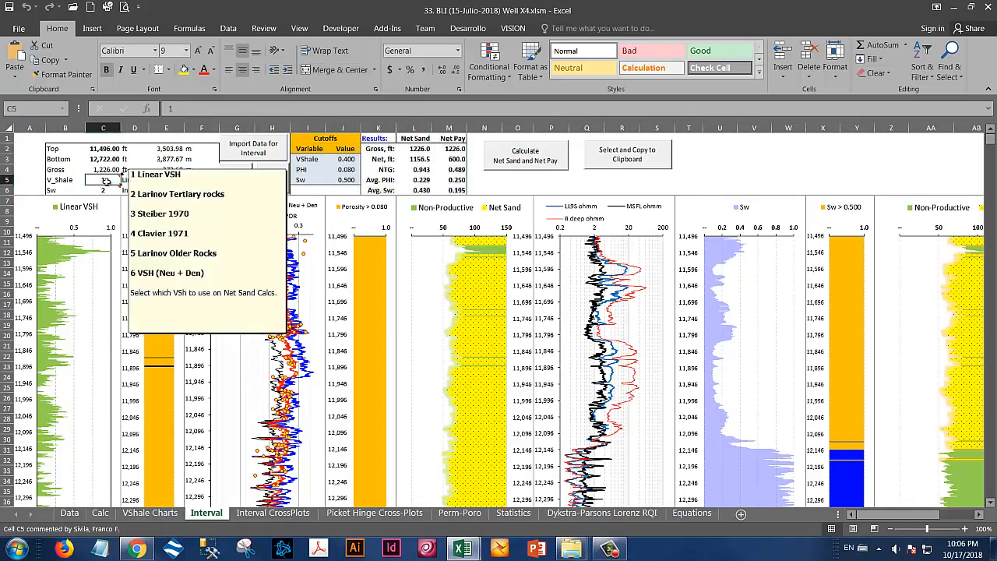
{"action": "key", "text": "Escape"}
{"action": "mouse_move", "coordinate": [100, 180]}
{"action": "left_click", "coordinate": [103, 190]}
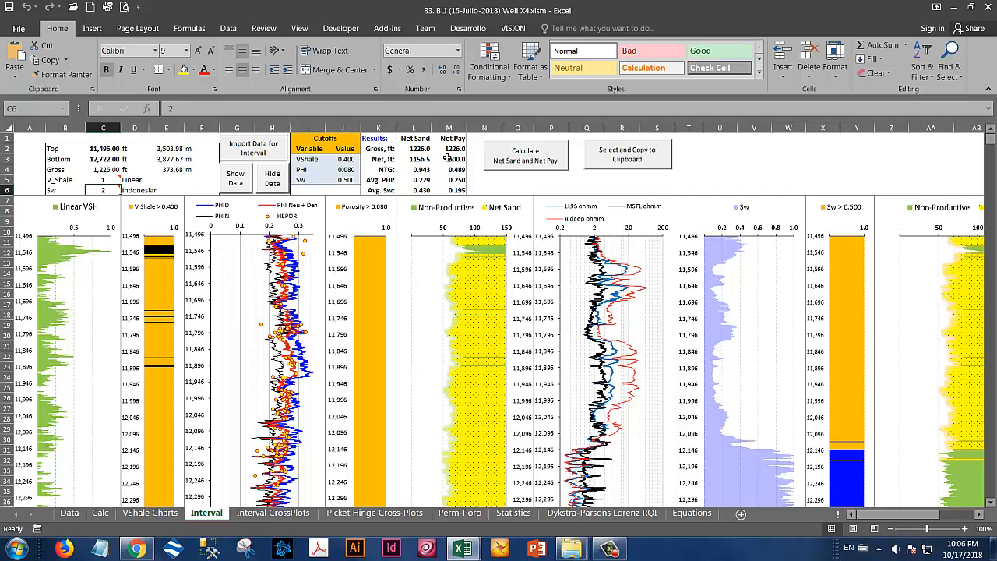
{"action": "mouse_move", "coordinate": [872, 514]}
{"action": "left_mouse_down"}
{"action": "mouse_move", "coordinate": [922, 511]}
{"action": "mouse_move", "coordinate": [888, 518]}
{"action": "left_mouse_up"}
Step: On the Interval CrossPlots sheet, toggle the All Data and Non-Productive series of the Neutron-Density crossplot and restore their visibility
{"action": "left_click", "coordinate": [273, 513]}
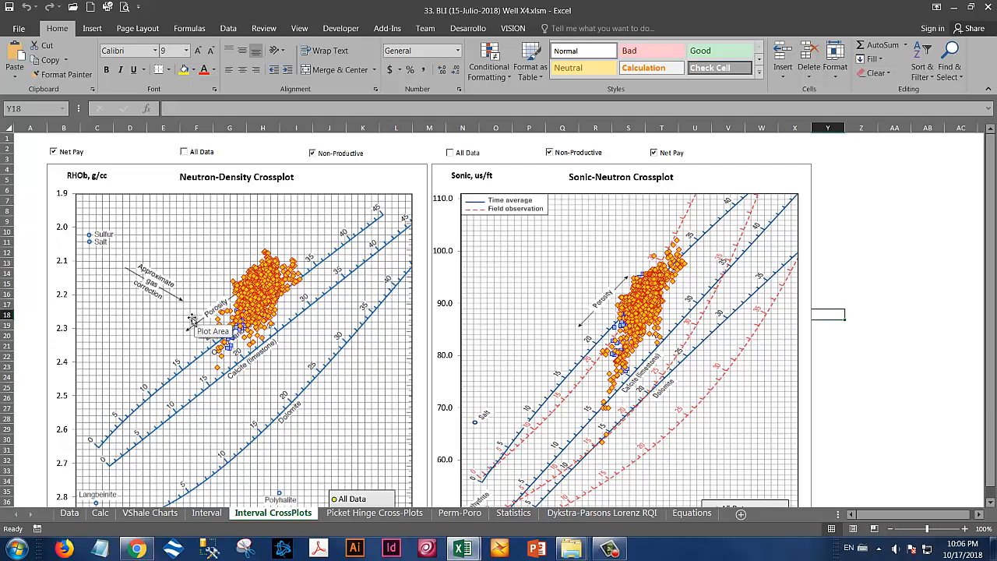
{"action": "left_click", "coordinate": [209, 513]}
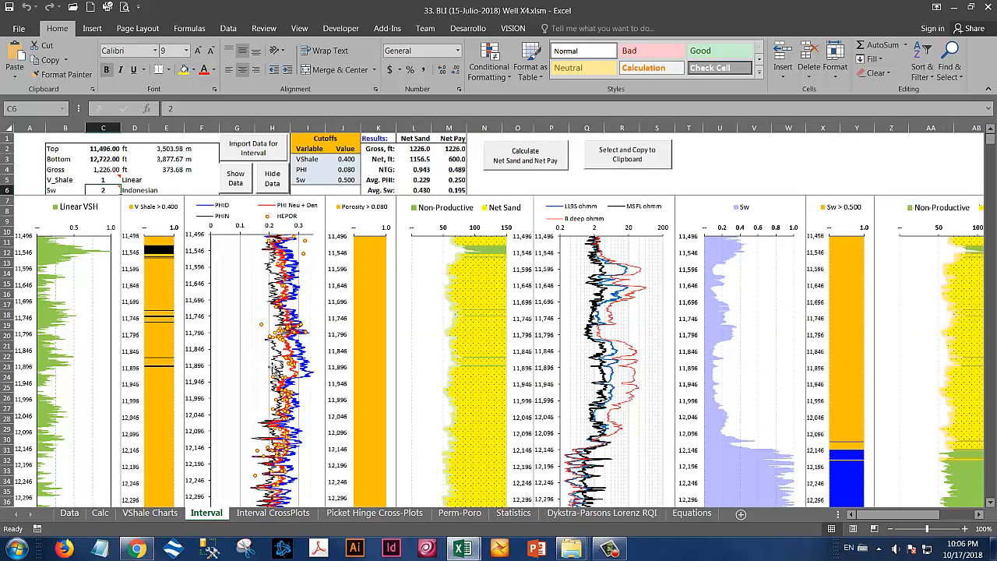
{"action": "left_click", "coordinate": [257, 518]}
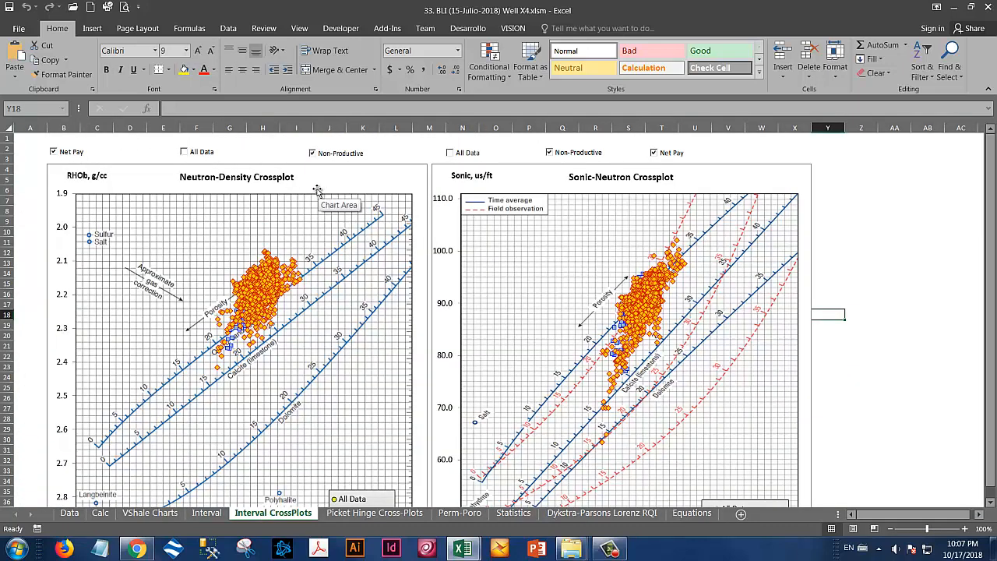
{"action": "left_click", "coordinate": [184, 152]}
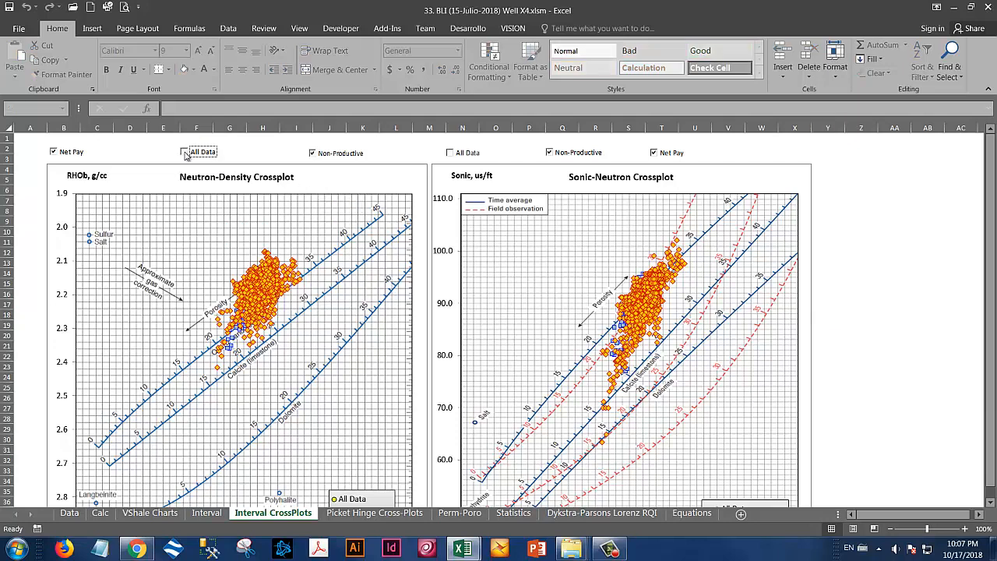
{"action": "left_click", "coordinate": [185, 151]}
{"action": "left_click", "coordinate": [327, 154]}
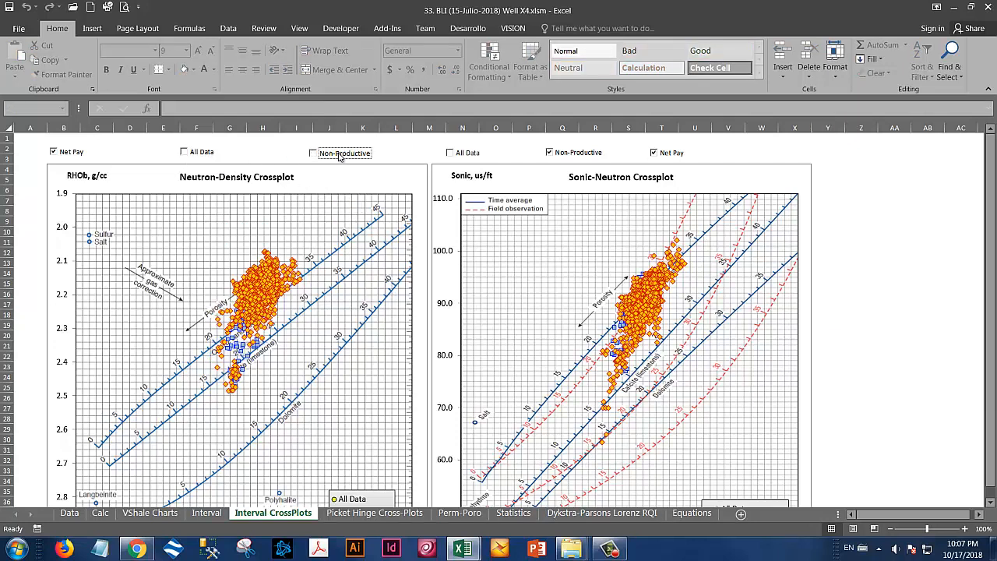
{"action": "left_click", "coordinate": [327, 155]}
Step: Examine the full Neutron-Density and Sonic-Neutron crossplots, including their lithology lines, legends and PHIN axes
{"action": "scroll", "coordinate": [356, 345], "scroll_direction": "down", "scroll_amount": 3}
{"action": "scroll", "coordinate": [356, 345], "scroll_direction": "up", "scroll_amount": 3}
{"action": "scroll", "coordinate": [284, 336], "scroll_direction": "down", "scroll_amount": 1}
{"action": "scroll", "coordinate": [227, 321], "scroll_direction": "down", "scroll_amount": 3}
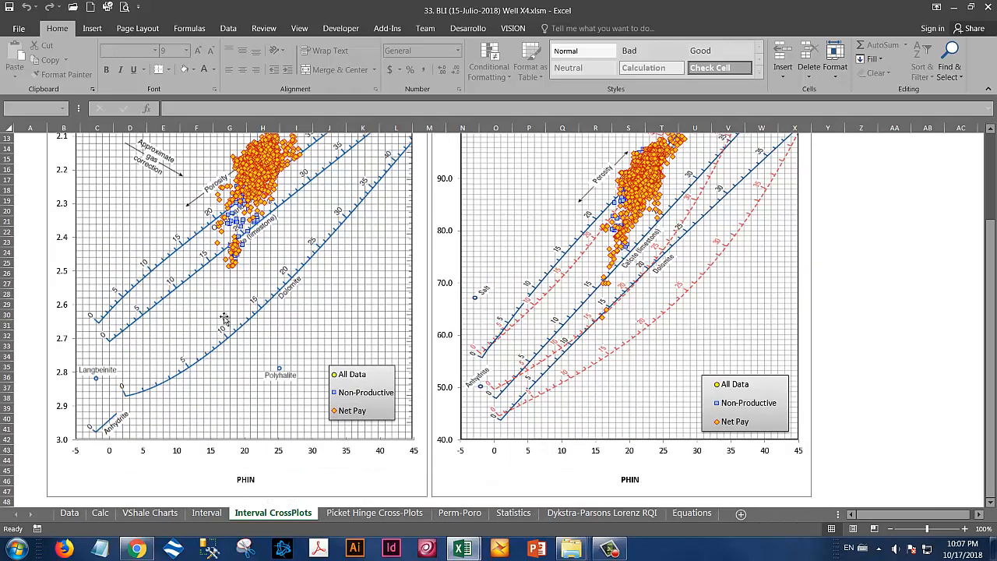
{"action": "scroll", "coordinate": [278, 458], "scroll_direction": "up", "scroll_amount": 3}
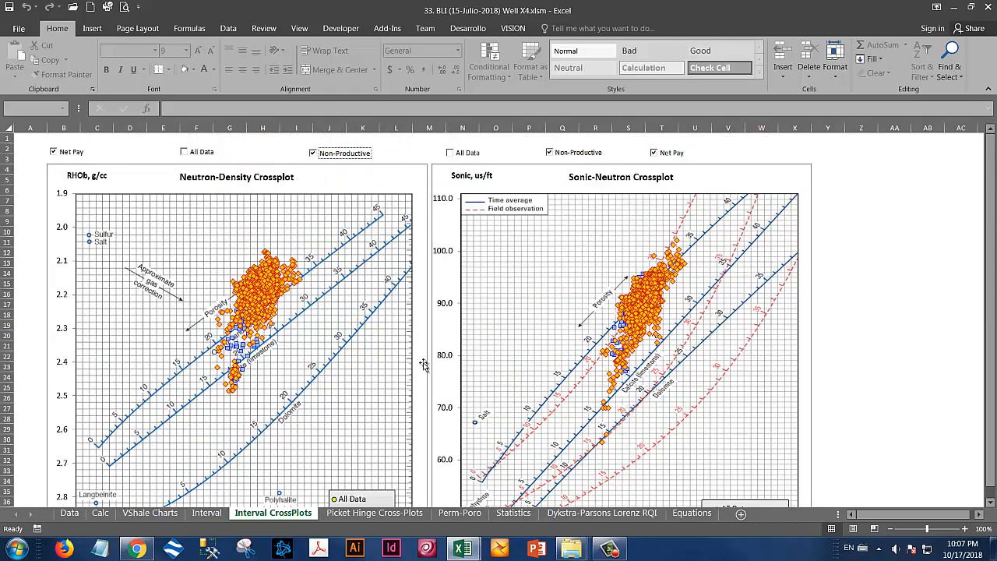
{"action": "scroll", "coordinate": [561, 383], "scroll_direction": "down", "scroll_amount": 2}
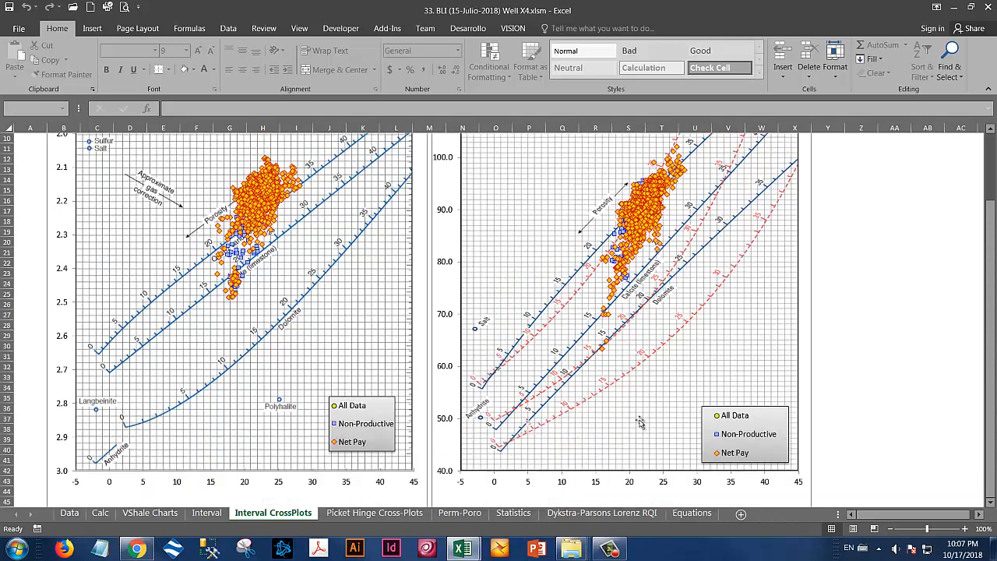
{"action": "scroll", "coordinate": [641, 423], "scroll_direction": "down", "scroll_amount": 1}
{"action": "scroll", "coordinate": [591, 389], "scroll_direction": "up", "scroll_amount": 5}
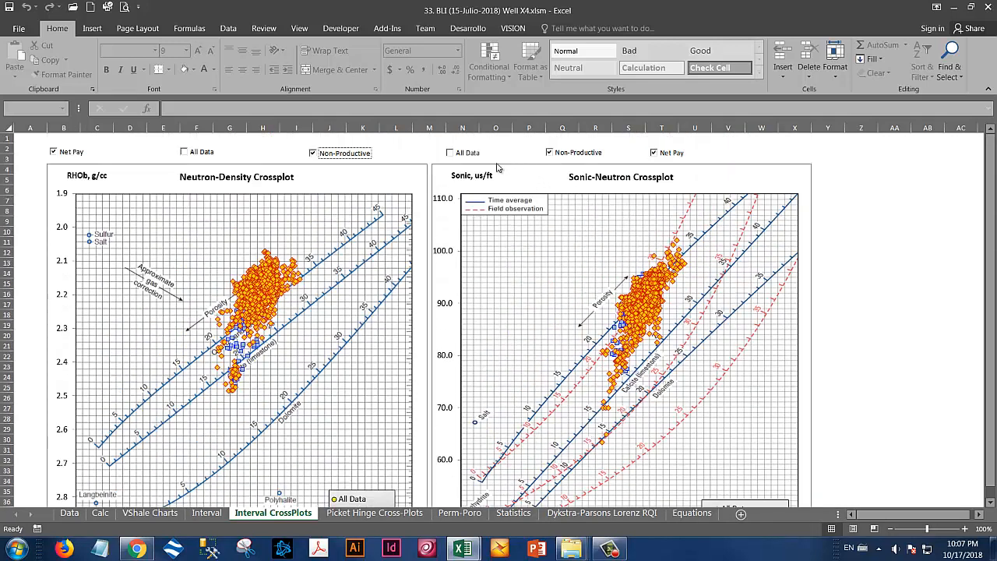
Step: Toggle the All Data and Non-Productive series of the Sonic-Neutron crossplot back and forth, and hide its Net Pay series
{"action": "left_click", "coordinate": [460, 155]}
{"action": "left_click", "coordinate": [466, 155]}
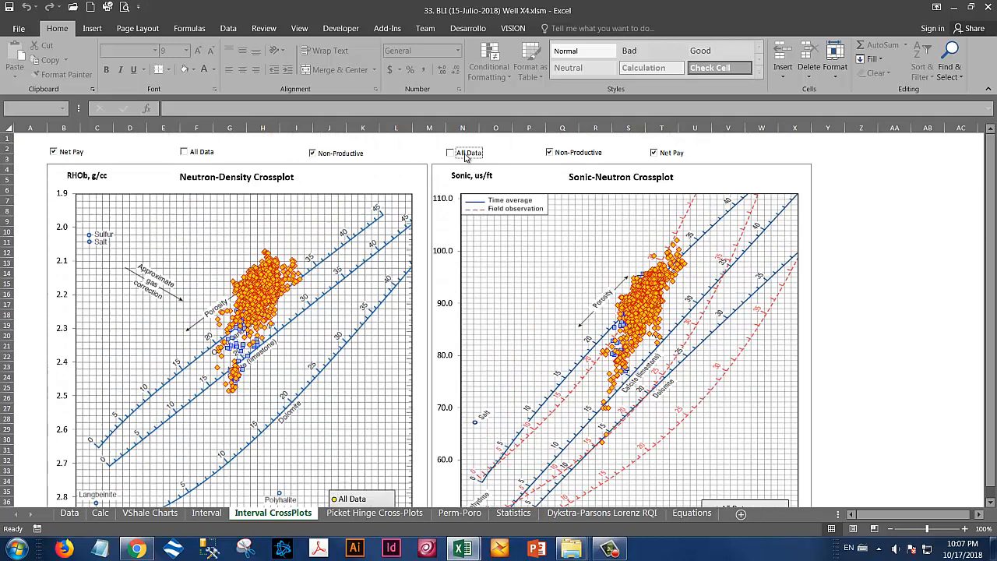
{"action": "left_click", "coordinate": [559, 153]}
{"action": "left_click", "coordinate": [559, 153]}
{"action": "left_click", "coordinate": [673, 153]}
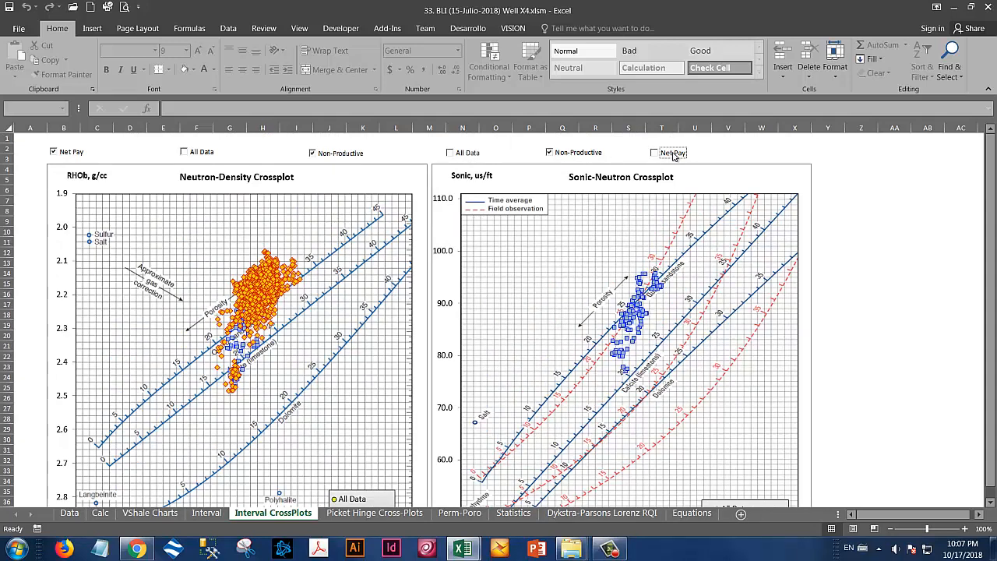
Step: Show the Net Pay series of the Sonic-Neutron crossplot again
{"action": "left_click", "coordinate": [673, 154]}
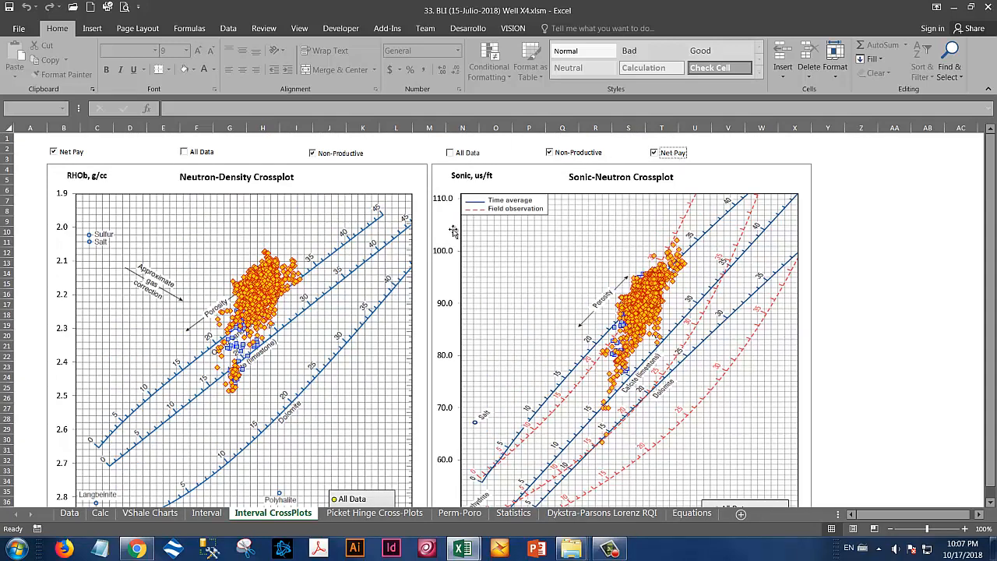
Step: On the Picket Hinge Cross-Plots sheet, examine the Pickett and Hinge plots and the gamma ray and resistivity tracks, dismissing the pop-up notification
{"action": "left_click", "coordinate": [347, 517]}
{"action": "scroll", "coordinate": [165, 352], "scroll_direction": "up", "scroll_amount": 10}
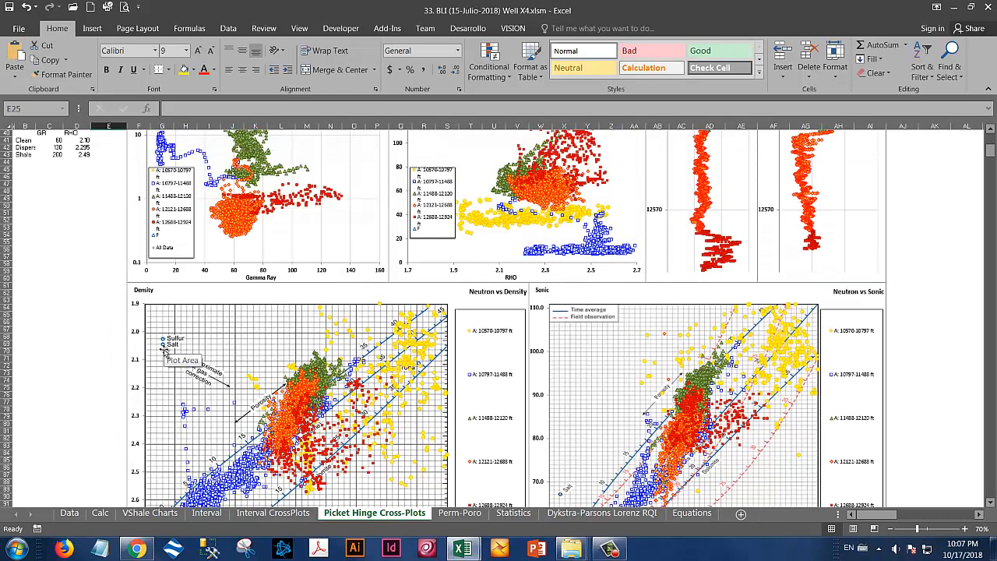
{"action": "scroll", "coordinate": [165, 352], "scroll_direction": "up", "scroll_amount": 5}
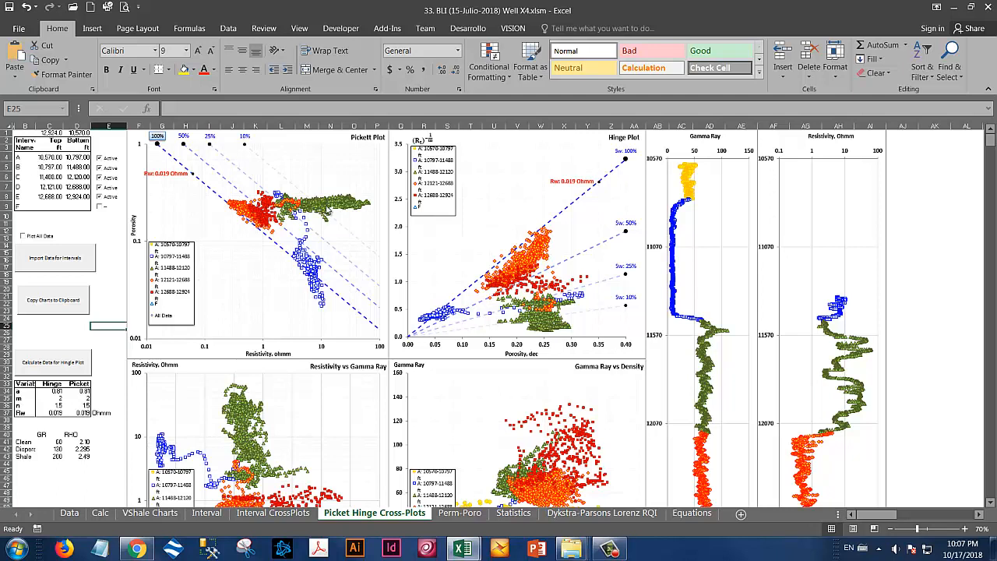
{"action": "mouse_move", "coordinate": [262, 220]}
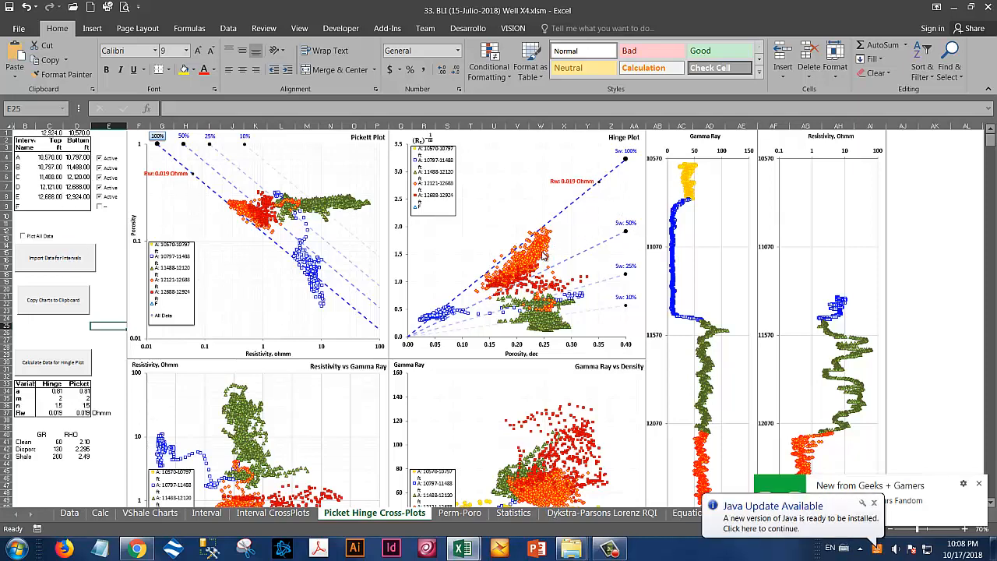
{"action": "mouse_move", "coordinate": [558, 330]}
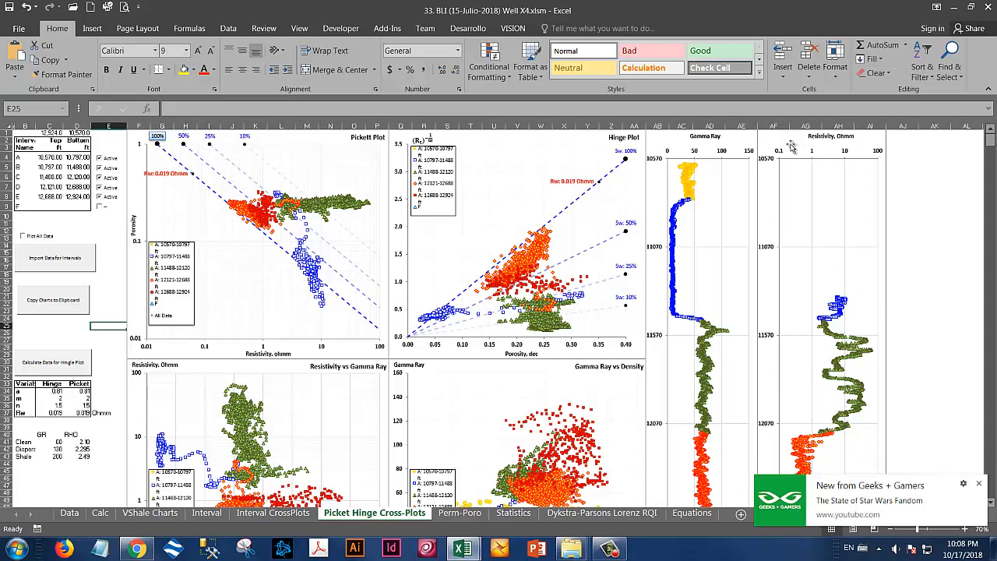
{"action": "scroll", "coordinate": [867, 468], "scroll_direction": "down", "scroll_amount": 2}
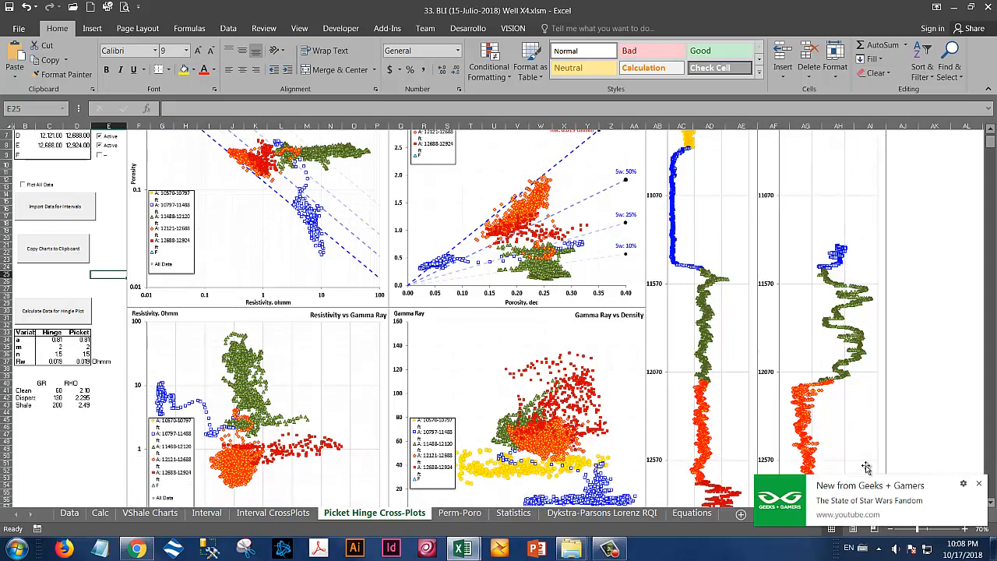
{"action": "left_click", "coordinate": [979, 484]}
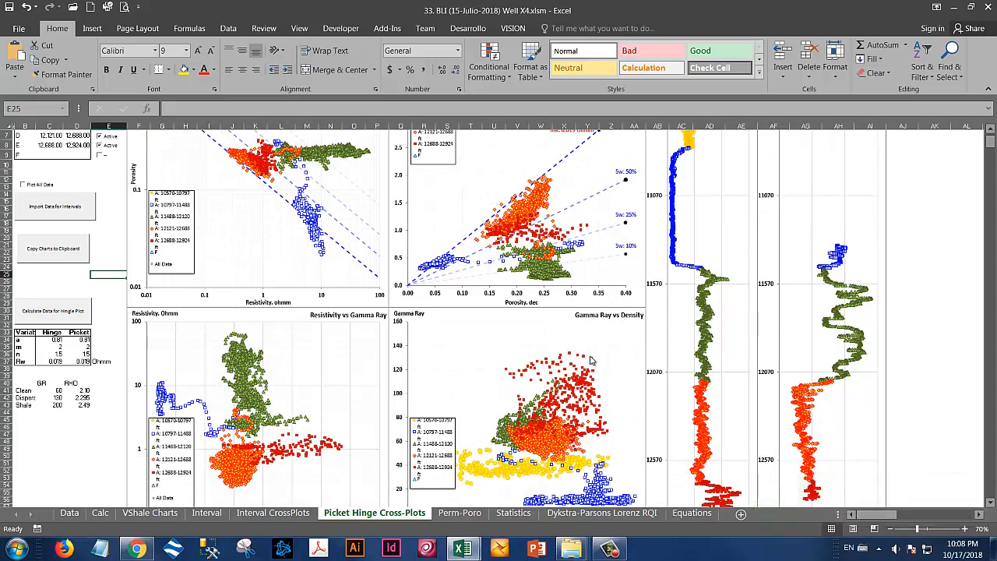
Step: Examine the Resistivity vs Gamma Ray and Gamma Ray vs Density plots by interval
{"action": "scroll", "coordinate": [591, 359], "scroll_direction": "down", "scroll_amount": 5}
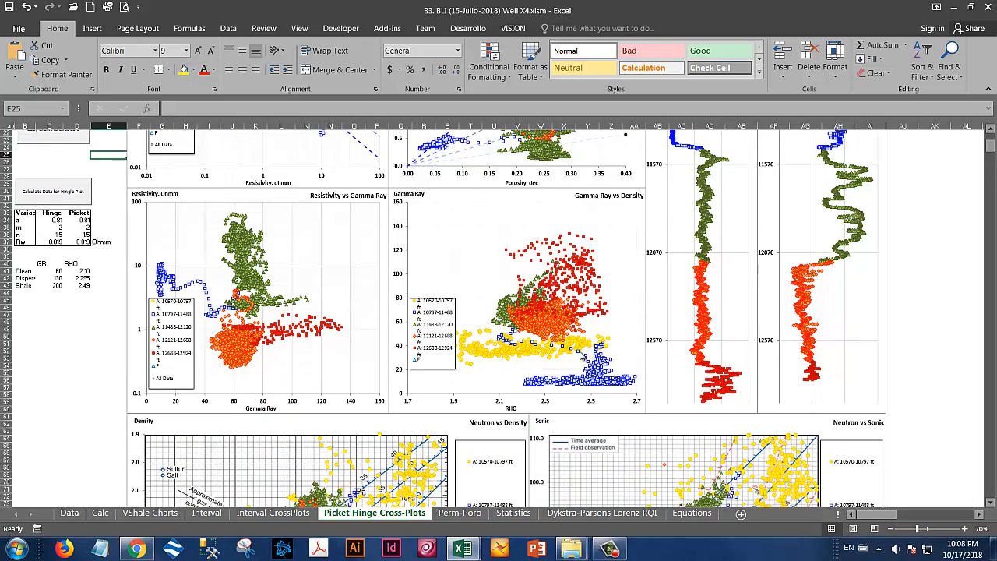
{"action": "scroll", "coordinate": [580, 356], "scroll_direction": "up", "scroll_amount": 2}
{"action": "scroll", "coordinate": [583, 353], "scroll_direction": "down", "scroll_amount": 2}
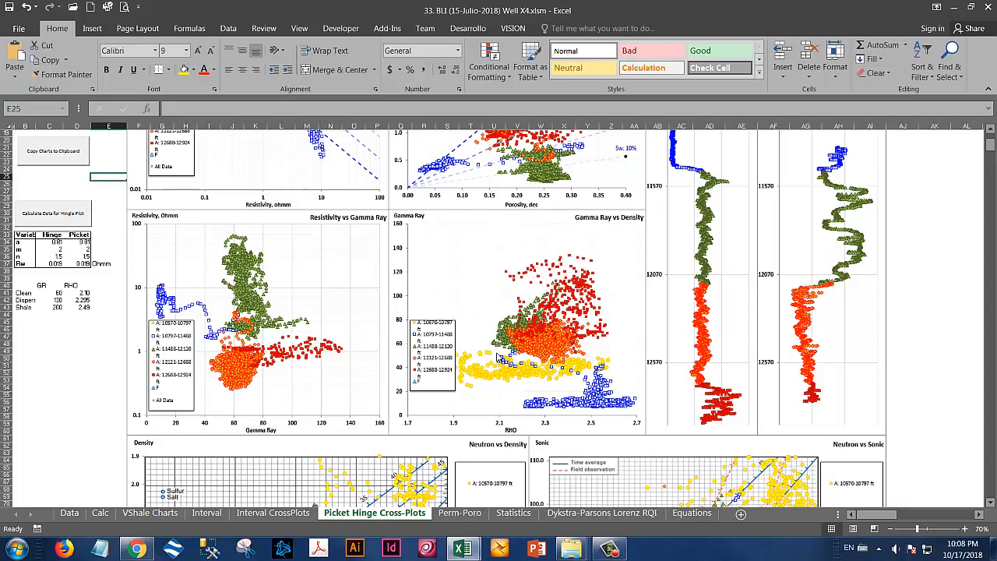
{"action": "mouse_move", "coordinate": [554, 372]}
{"action": "scroll", "coordinate": [562, 348], "scroll_direction": "down", "scroll_amount": 3}
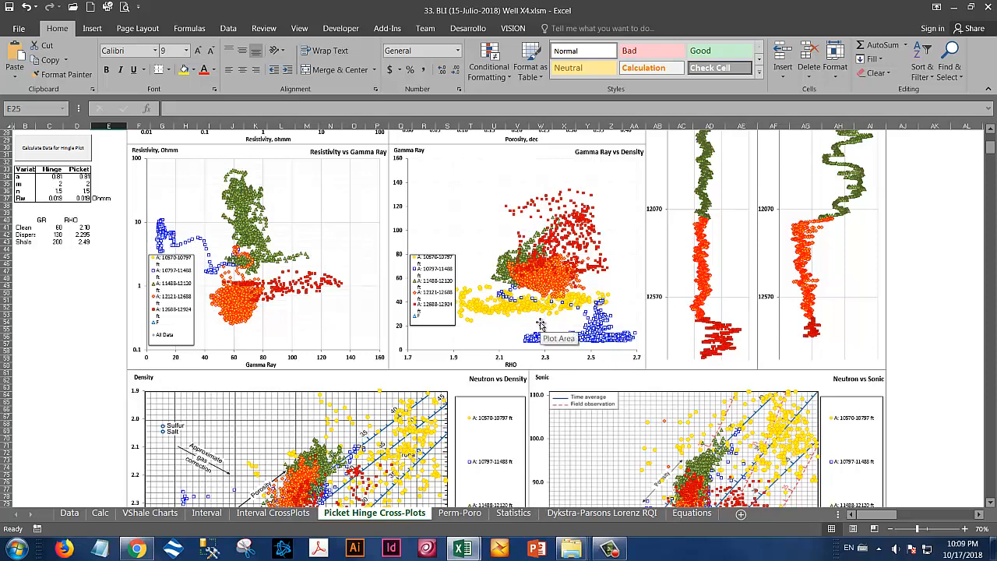
Step: Examine the Neutron vs Density and Neutron vs Sonic plots and compare them with the charts on the Interval CrossPlots sheet
{"action": "scroll", "coordinate": [541, 323], "scroll_direction": "down", "scroll_amount": 3}
{"action": "scroll", "coordinate": [541, 322], "scroll_direction": "down", "scroll_amount": 5}
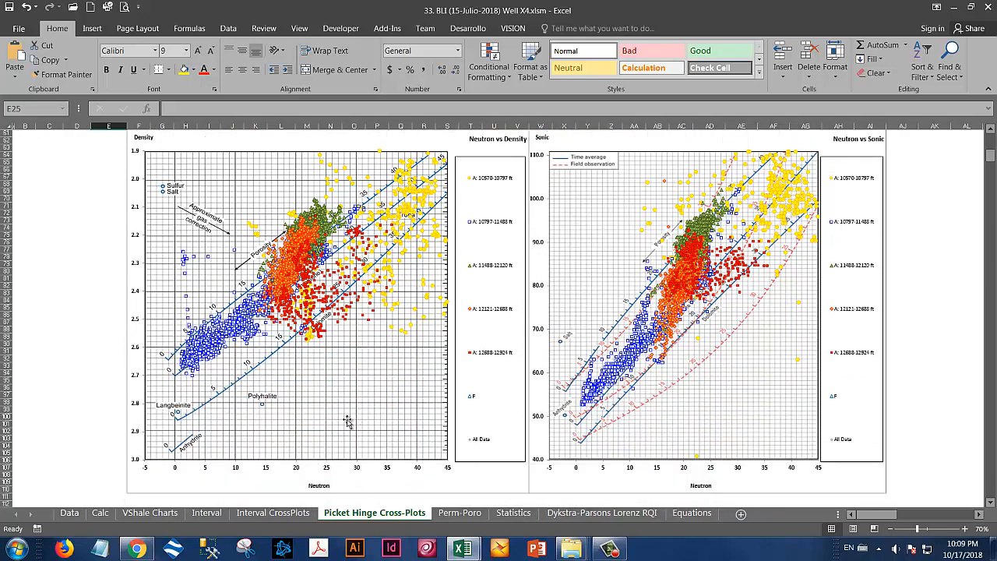
{"action": "left_click", "coordinate": [263, 517]}
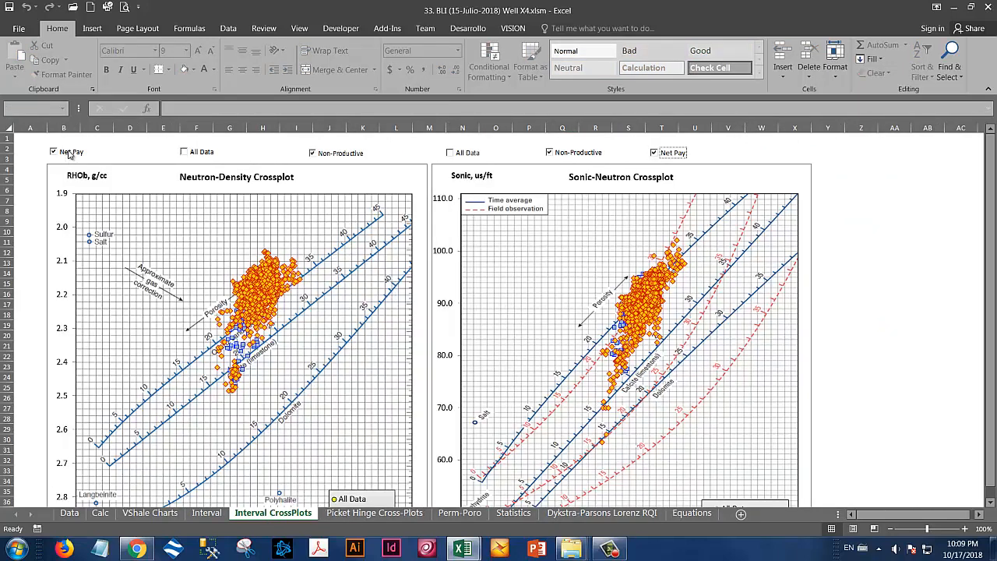
{"action": "left_click", "coordinate": [355, 513]}
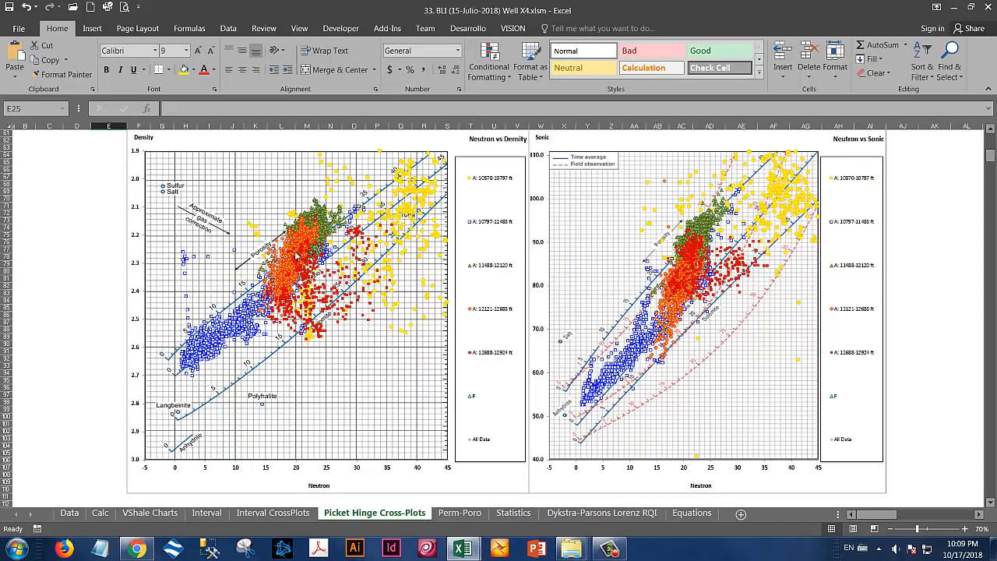
Step: Check the a, m, n and Rw variables used for the Hinge and Pickett plots
{"action": "scroll", "coordinate": [195, 327], "scroll_direction": "up", "scroll_amount": 20}
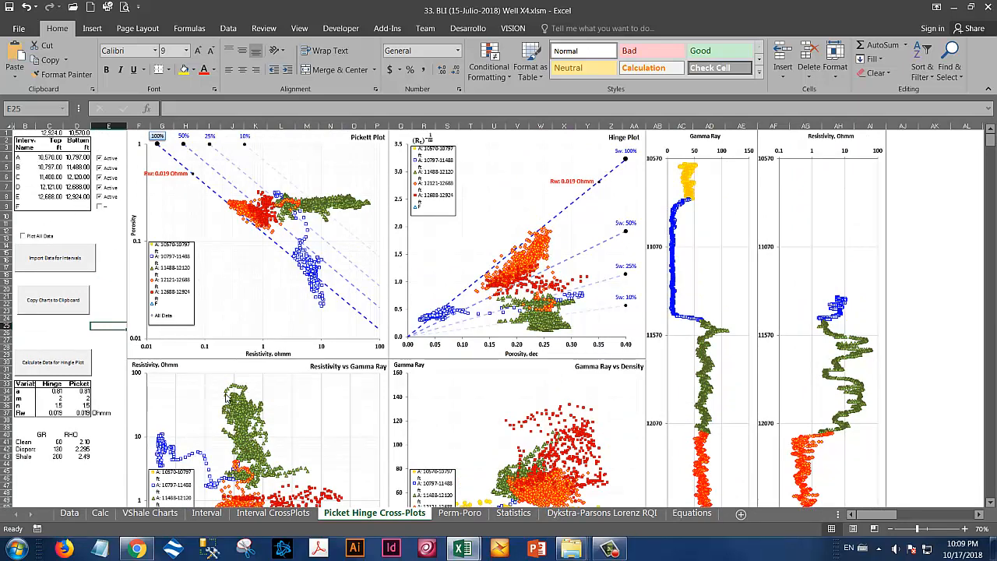
{"action": "scroll", "coordinate": [295, 368], "scroll_direction": "down", "scroll_amount": 1}
{"action": "scroll", "coordinate": [294, 367], "scroll_direction": "up", "scroll_amount": 1}
{"action": "left_click", "coordinate": [29, 400]}
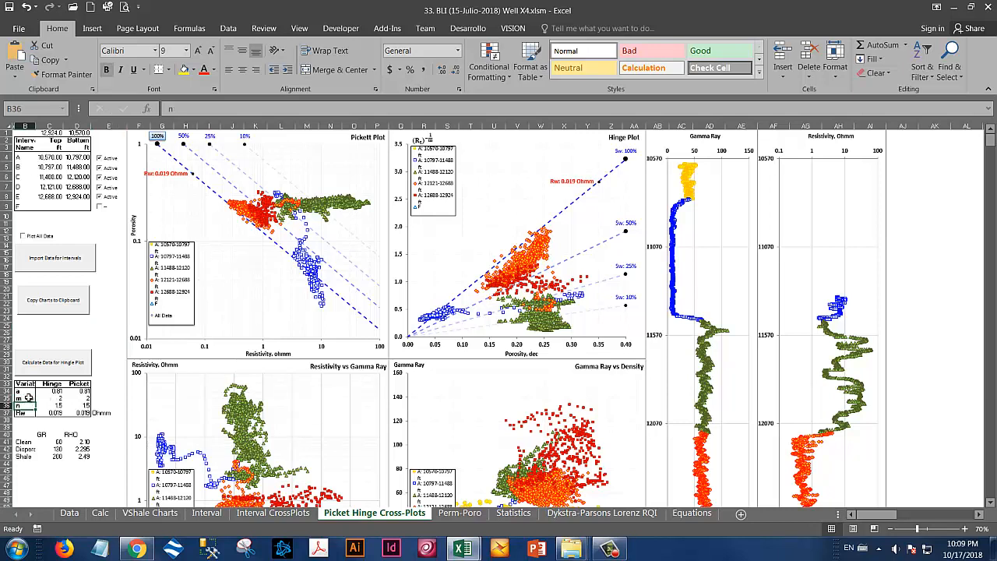
{"action": "left_click", "coordinate": [29, 391]}
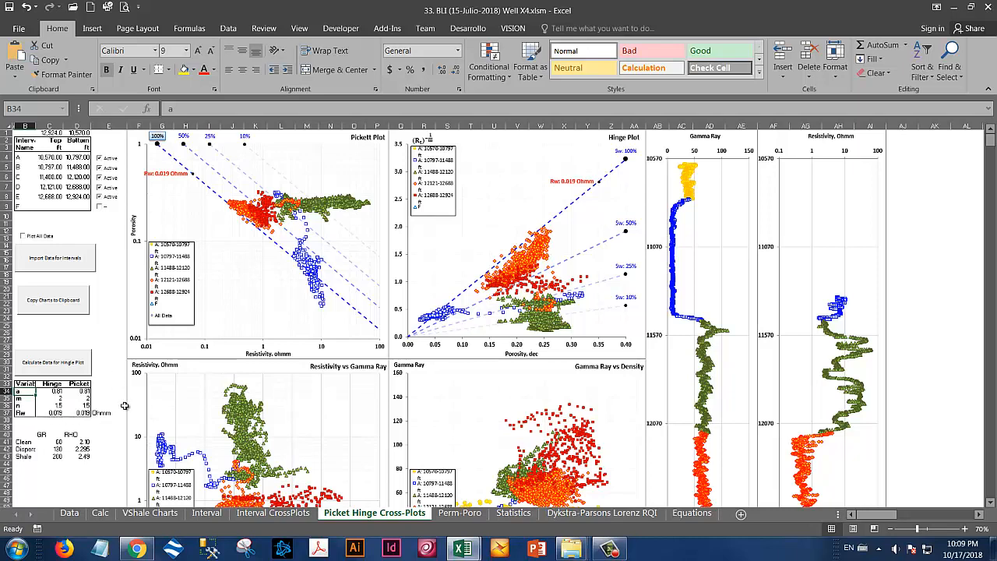
Step: On the Perm-Poro sheet, examine the permeability-porosity plot, its interval settings and the RQI plot with FZI lines
{"action": "left_click", "coordinate": [457, 514]}
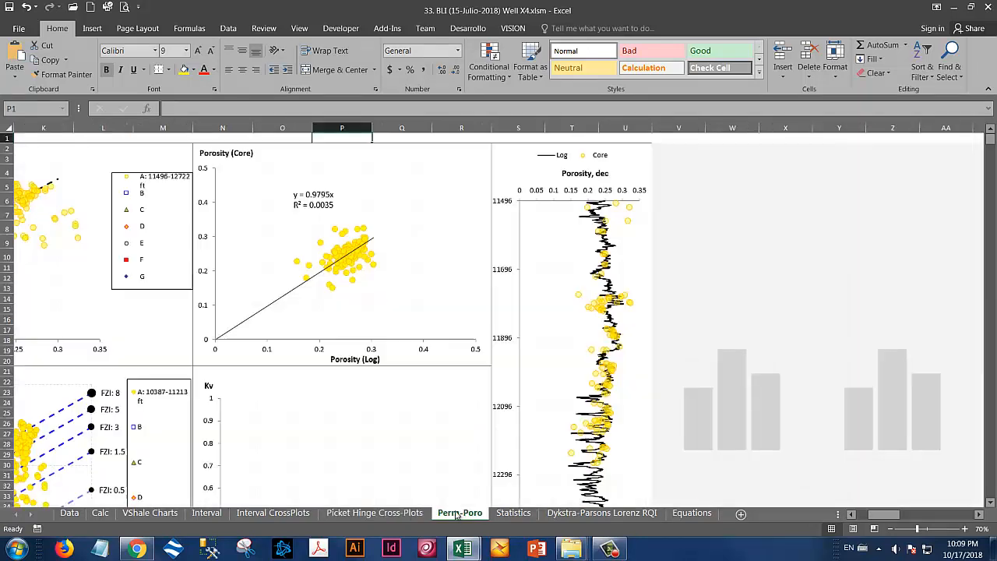
{"action": "left_click_drag", "start_coordinate": [868, 515], "coordinate": [860, 515]}
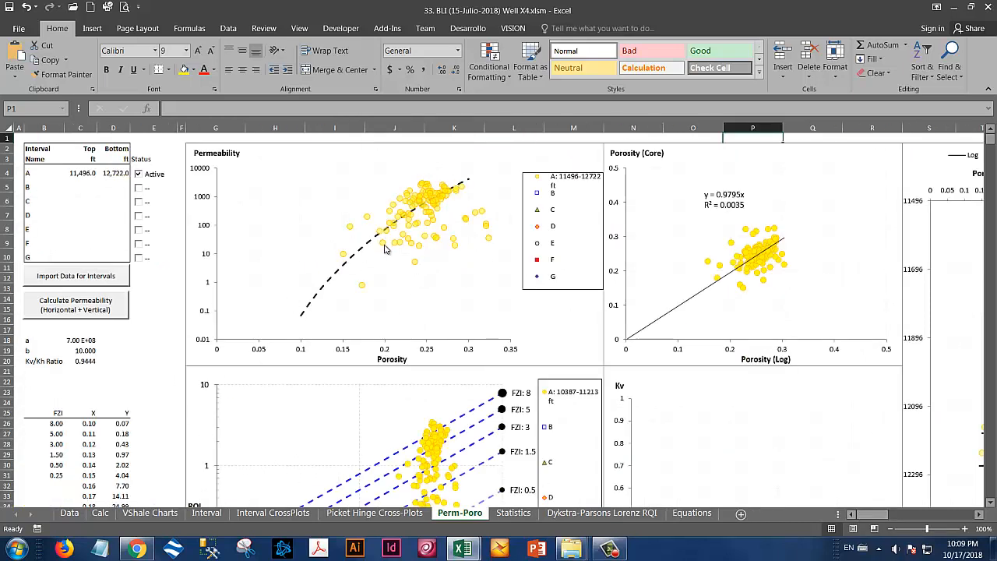
{"action": "mouse_move", "coordinate": [384, 248]}
{"action": "scroll", "coordinate": [412, 387], "scroll_direction": "down", "scroll_amount": 5}
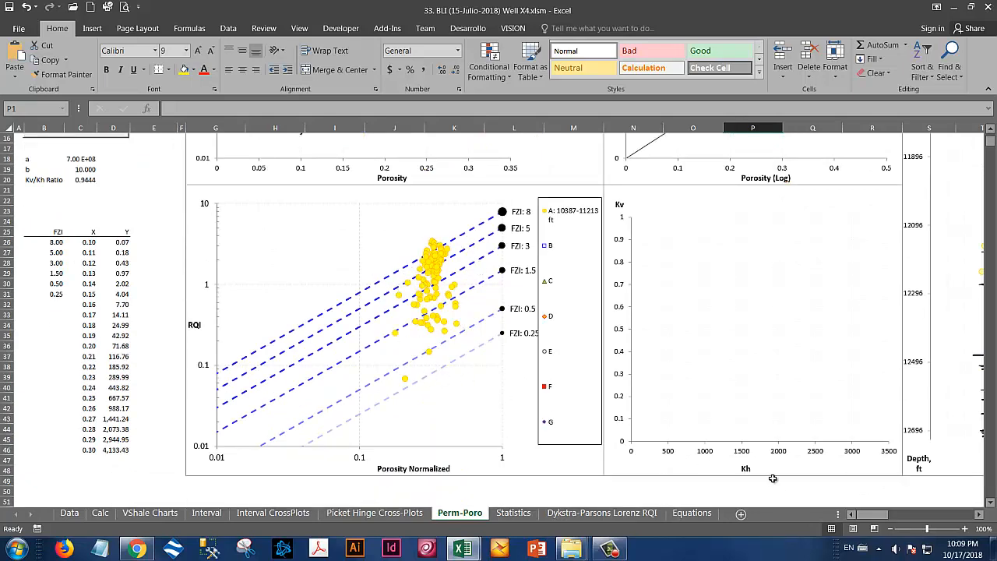
Step: Examine the core versus log porosity crossplot and the porosity depth track comparing log and core data
{"action": "mouse_move", "coordinate": [857, 514]}
{"action": "left_mouse_down"}
{"action": "mouse_move", "coordinate": [882, 513]}
{"action": "mouse_move", "coordinate": [869, 514]}
{"action": "left_mouse_up"}
{"action": "scroll", "coordinate": [419, 367], "scroll_direction": "up", "scroll_amount": 4}
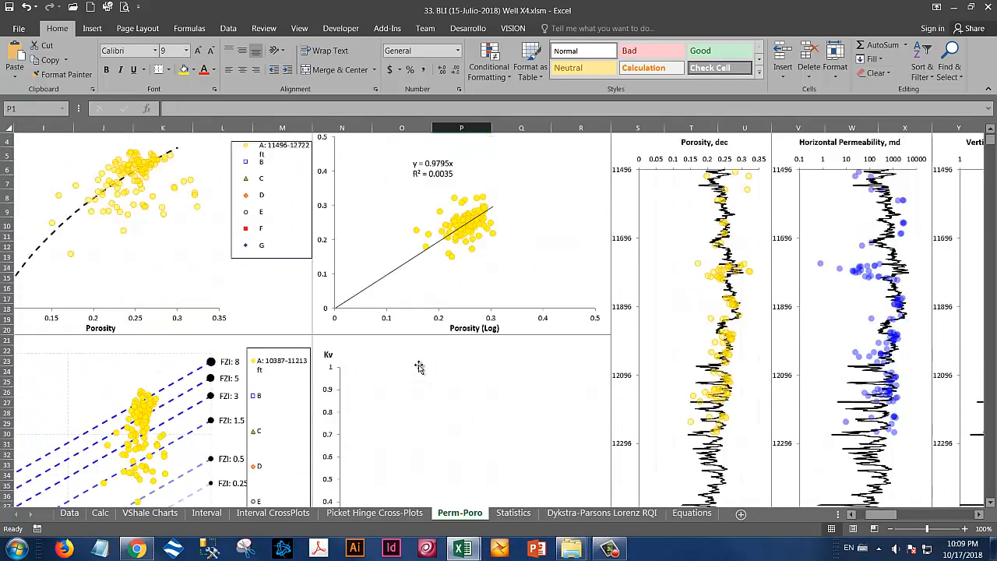
{"action": "scroll", "coordinate": [506, 359], "scroll_direction": "up", "scroll_amount": 1}
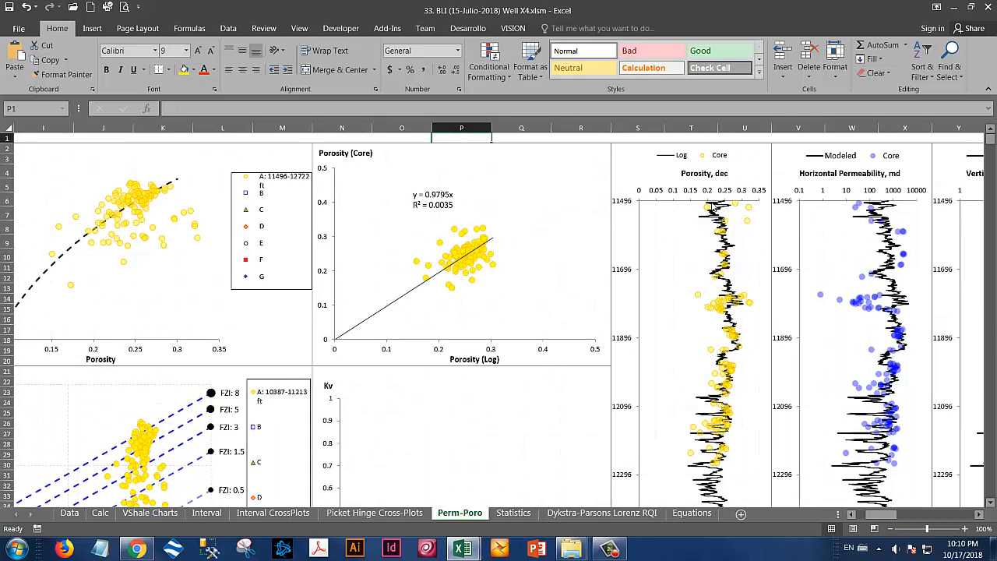
{"action": "mouse_move", "coordinate": [702, 212]}
Step: Examine the horizontal and vertical permeability depth tracks and the modeled versus core Kv and Kh plots
{"action": "left_click_drag", "start_coordinate": [880, 515], "coordinate": [893, 517]}
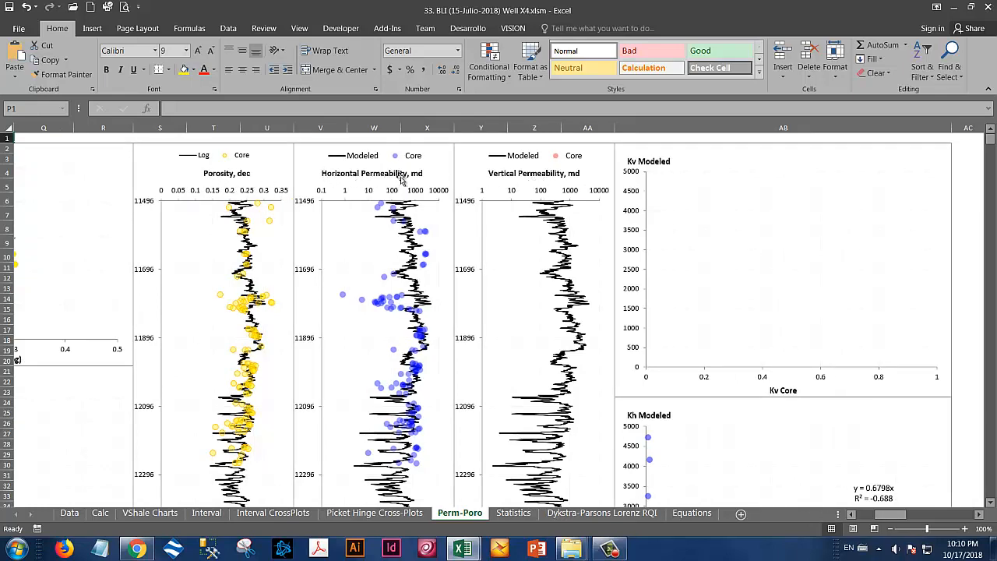
{"action": "scroll", "coordinate": [565, 333], "scroll_direction": "down", "scroll_amount": 6}
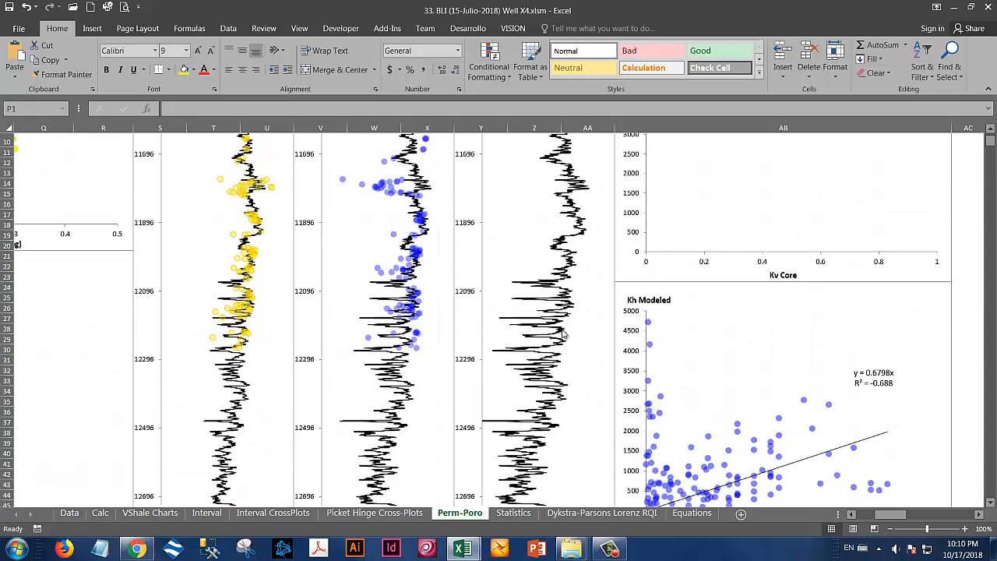
{"action": "scroll", "coordinate": [562, 334], "scroll_direction": "up", "scroll_amount": 6}
{"action": "scroll", "coordinate": [562, 333], "scroll_direction": "down", "scroll_amount": 6}
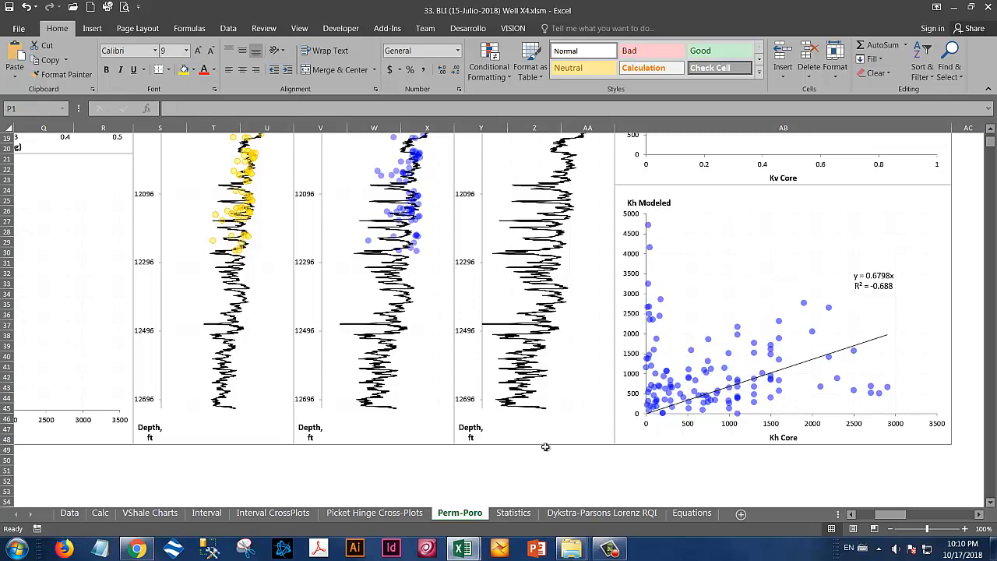
Step: On the Statistics sheet, review the log and porosity histograms and the interval's top and bottom depths
{"action": "left_click", "coordinate": [513, 513]}
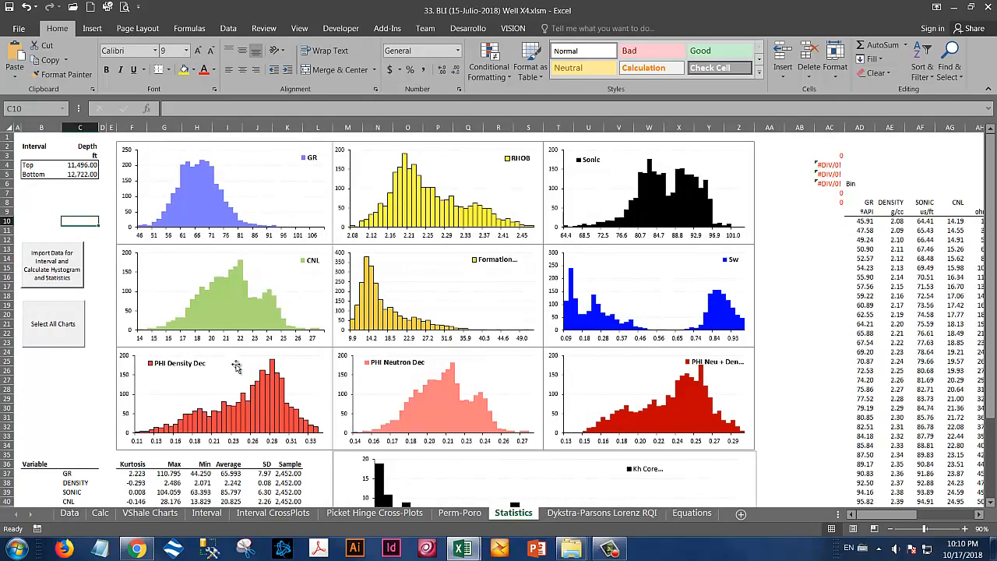
{"action": "scroll", "coordinate": [241, 363], "scroll_direction": "down", "scroll_amount": 6}
{"action": "scroll", "coordinate": [241, 363], "scroll_direction": "up", "scroll_amount": 6}
{"action": "left_click_drag", "start_coordinate": [78, 163], "coordinate": [76, 173]}
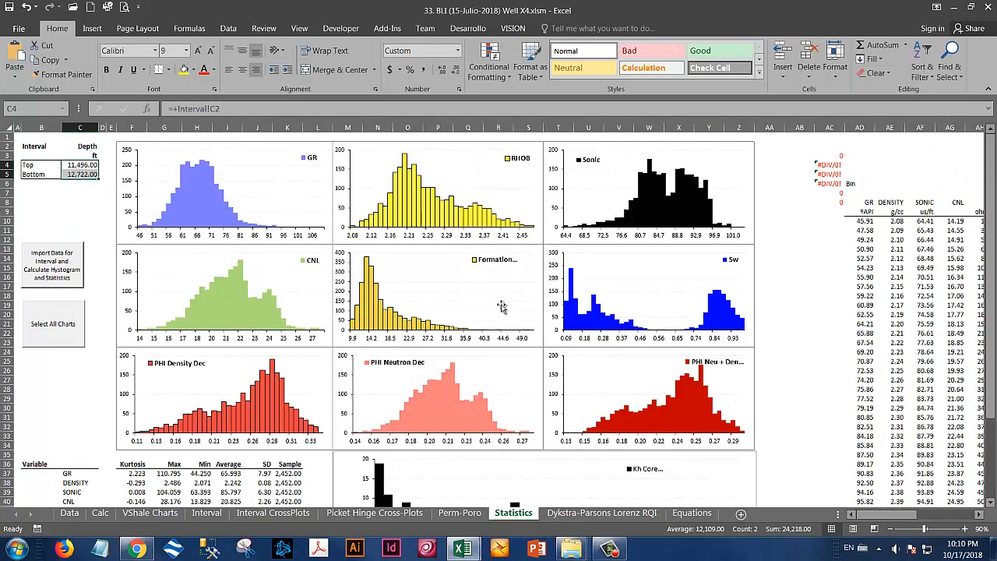
Step: Review the Sample and Kurtosis columns of the statistics table and look back over the histograms
{"action": "scroll", "coordinate": [300, 414], "scroll_direction": "down", "scroll_amount": 5}
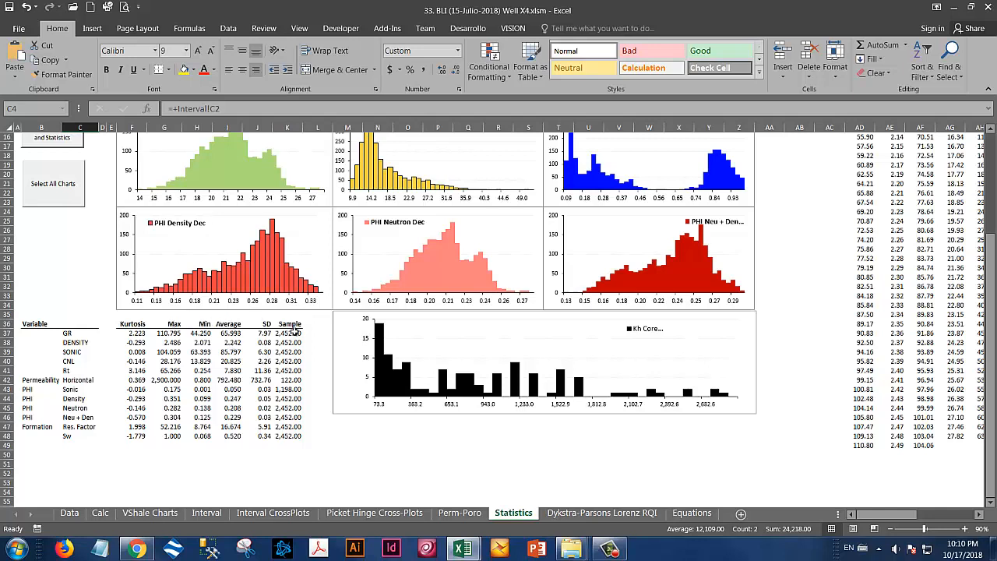
{"action": "left_click_drag", "start_coordinate": [291, 333], "coordinate": [290, 435]}
{"action": "left_click_drag", "start_coordinate": [134, 333], "coordinate": [144, 438]}
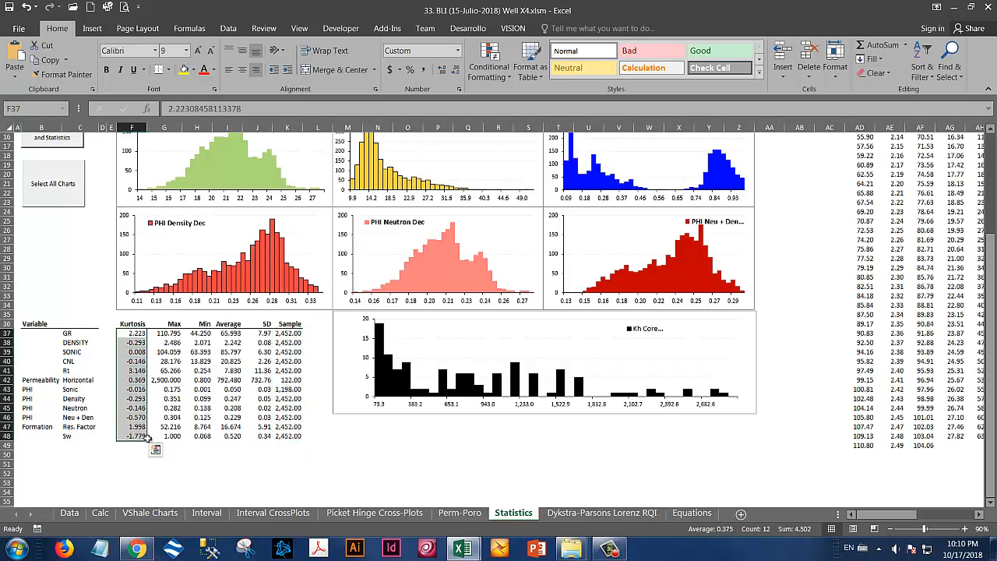
{"action": "scroll", "coordinate": [484, 441], "scroll_direction": "up", "scroll_amount": 5}
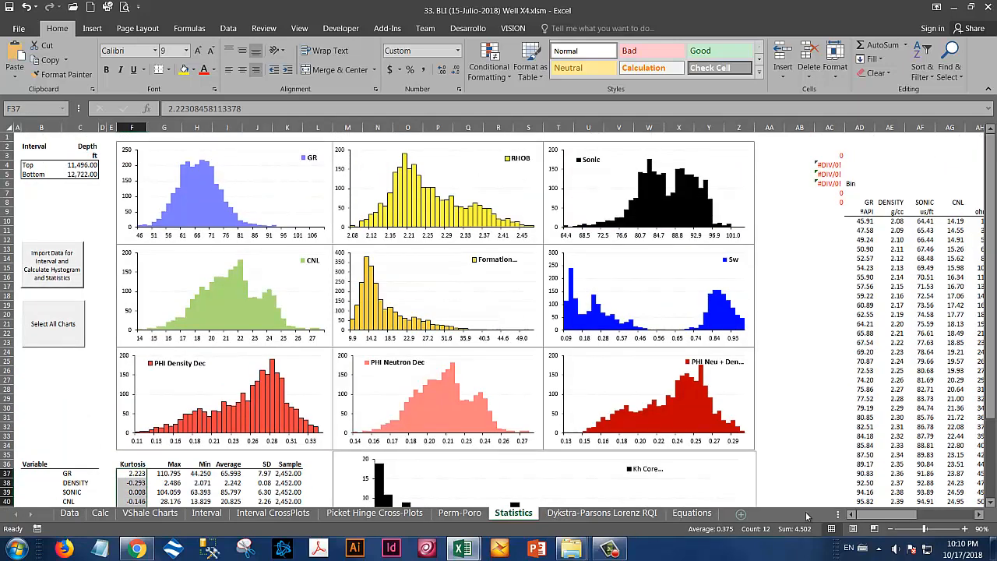
{"action": "left_click_drag", "start_coordinate": [863, 516], "coordinate": [827, 513]}
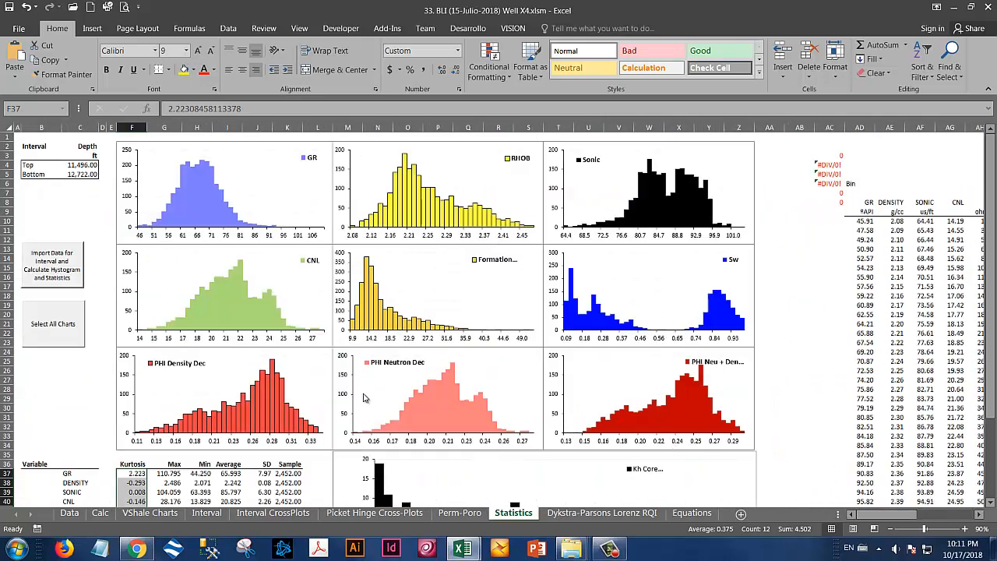
Step: View the Dykstra-Parsons, Lorenz Coefficient and RQI plots and coefficients on the Dykstra-Parsons Lorenz RQI sheet
{"action": "left_click", "coordinate": [602, 518]}
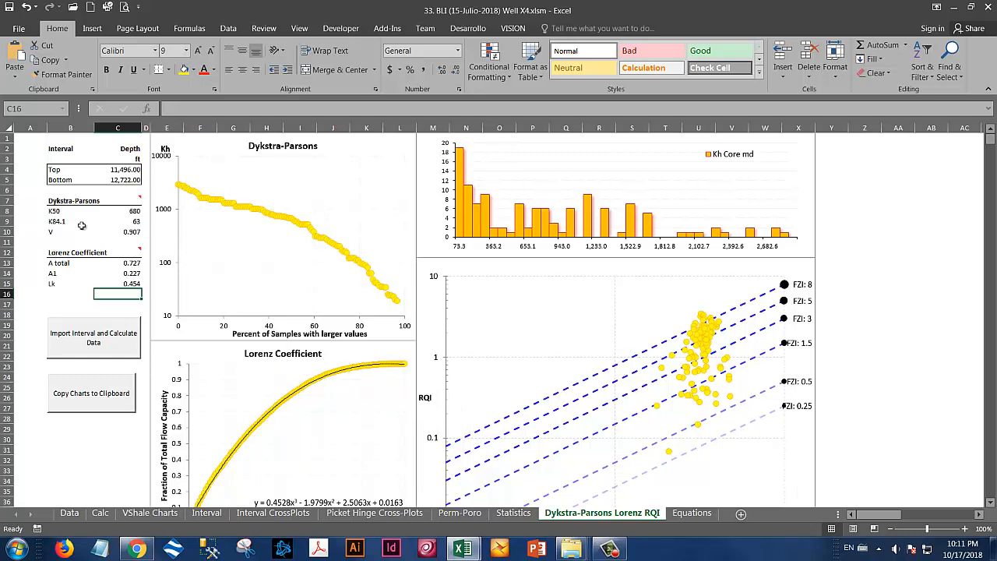
Step: On the Equations sheet, review the density, porosity, RQI, formation factor and average Sw equations, and the Indonesian and Simandoux formulas
{"action": "left_click", "coordinate": [690, 514]}
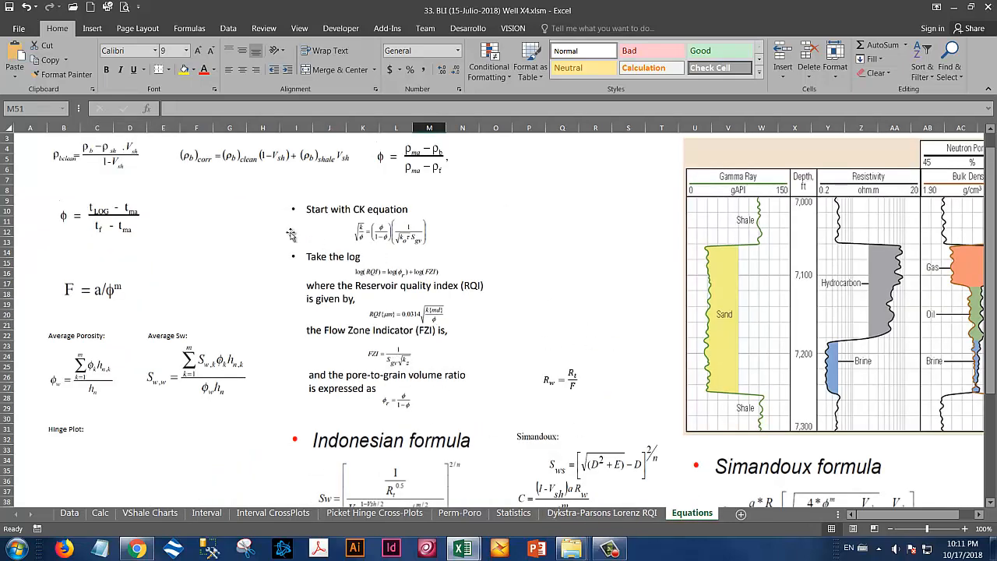
{"action": "left_click", "coordinate": [395, 229]}
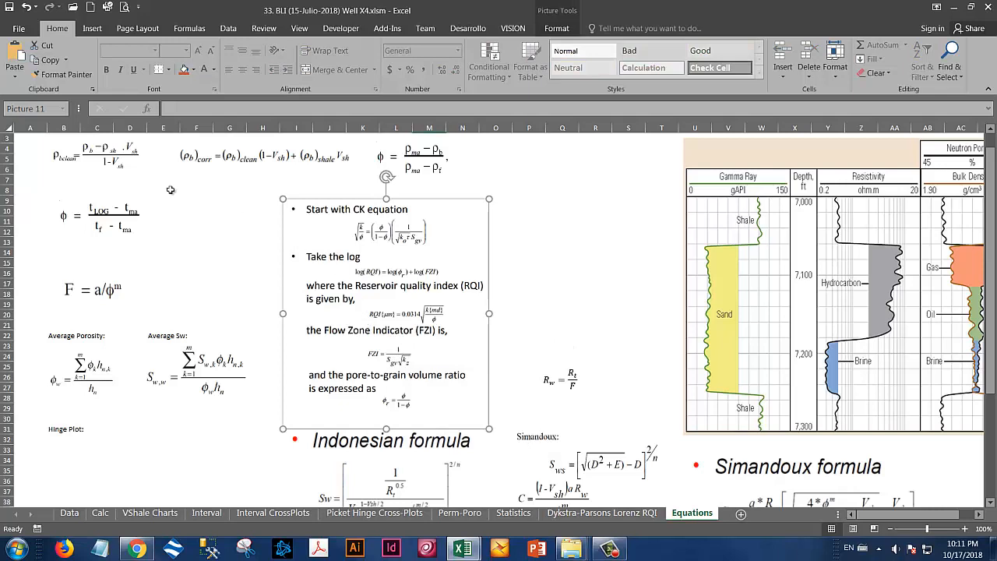
{"action": "left_click", "coordinate": [213, 168]}
{"action": "left_click", "coordinate": [117, 160]}
{"action": "left_click", "coordinate": [109, 226]}
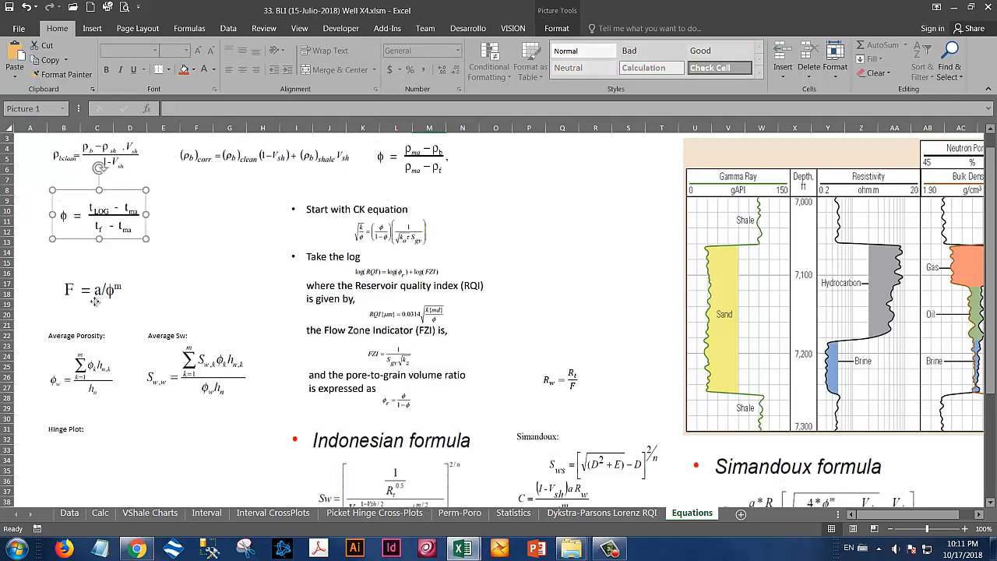
{"action": "left_click", "coordinate": [94, 302]}
{"action": "left_click", "coordinate": [100, 376]}
{"action": "left_click", "coordinate": [234, 374]}
{"action": "scroll", "coordinate": [483, 393], "scroll_direction": "down", "scroll_amount": 8}
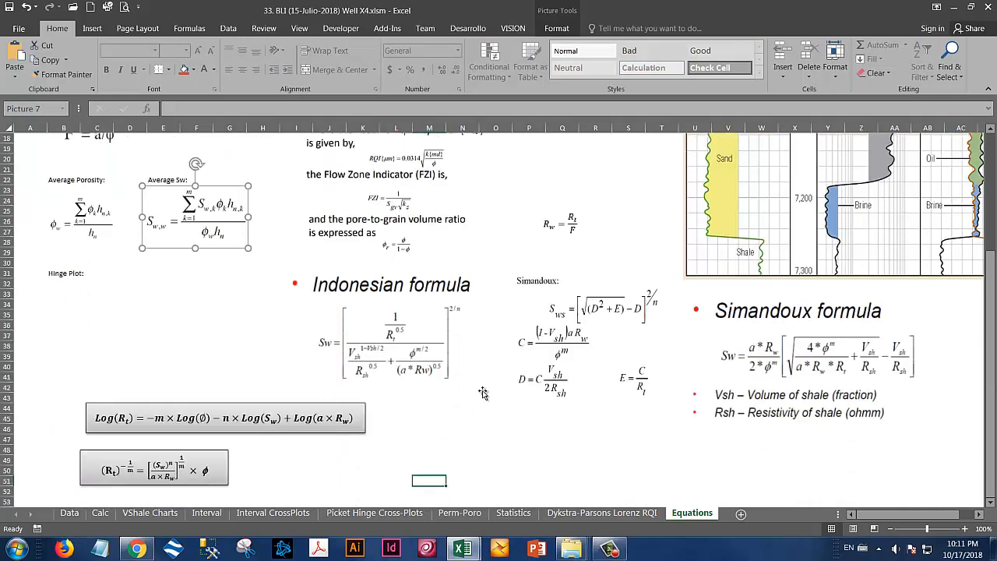
Step: Move the example well log picture on the Equations sheet next to the Carman-Kozeny and RQI equations, starting at about column O
{"action": "scroll", "coordinate": [483, 393], "scroll_direction": "up", "scroll_amount": 9}
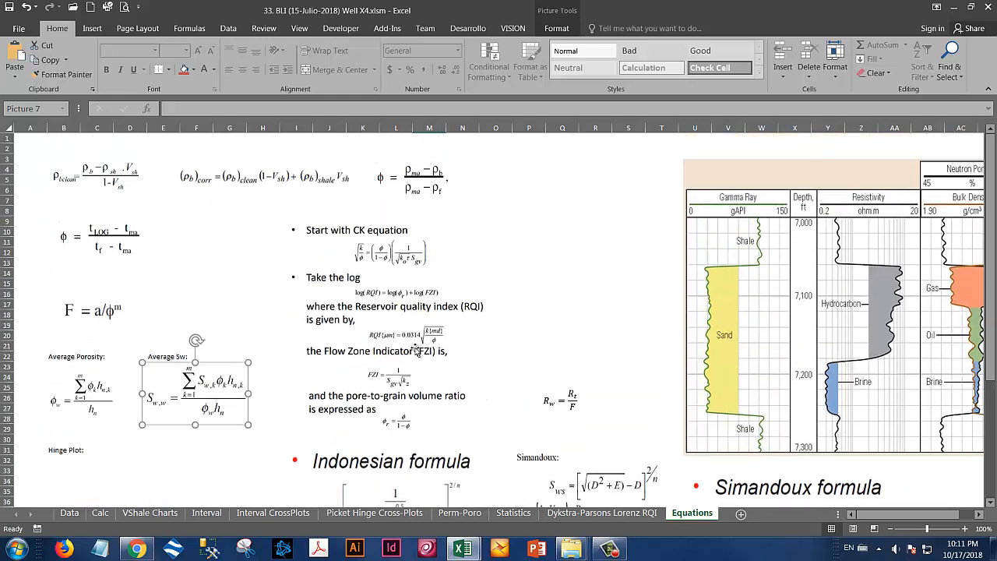
{"action": "left_click", "coordinate": [744, 311]}
{"action": "left_click_drag", "start_coordinate": [706, 296], "coordinate": [500, 283]}
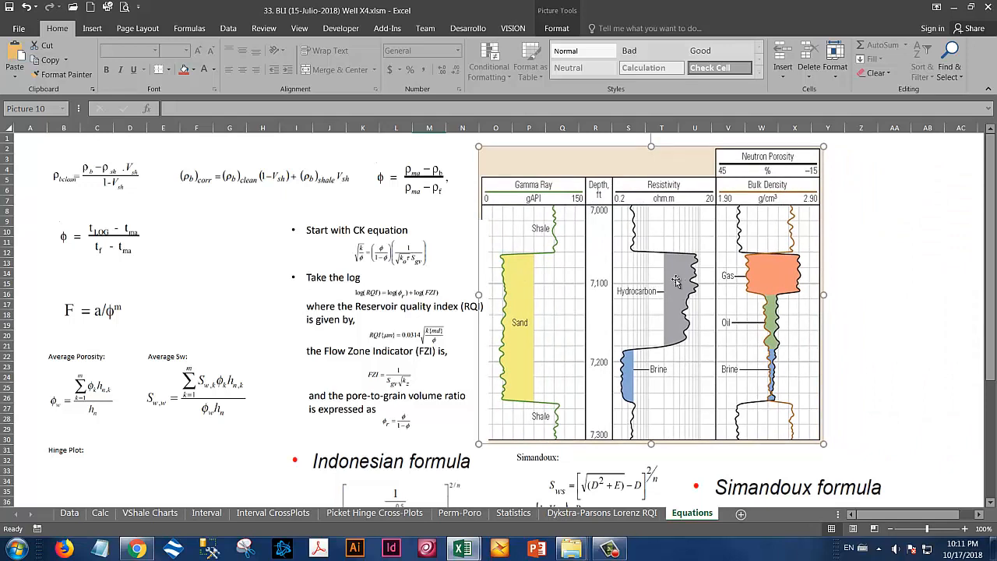
Step: Clear all log data from the Data sheet and check the Calc, VShale Charts and Interval sheets
{"action": "left_click", "coordinate": [70, 512]}
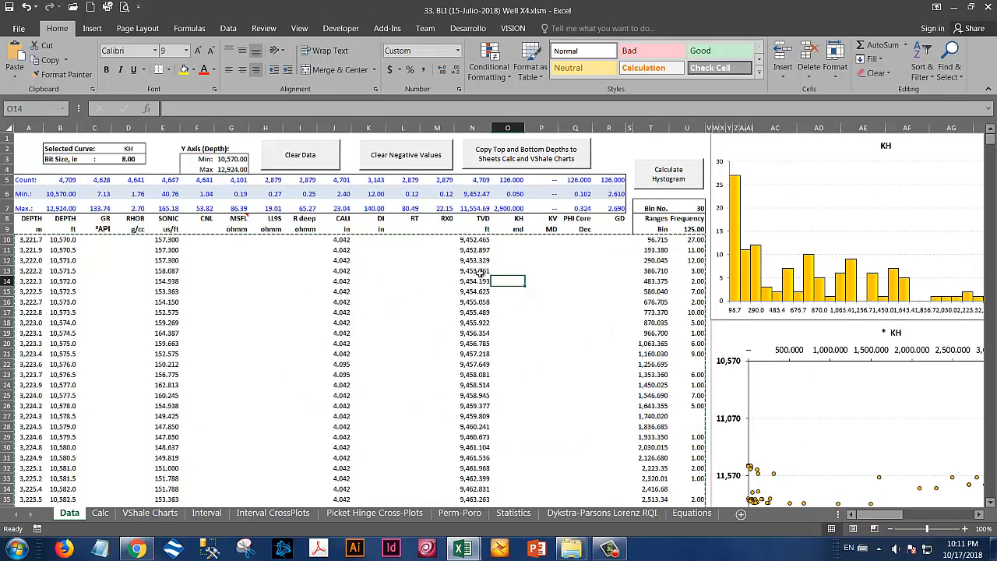
{"action": "left_click", "coordinate": [300, 155]}
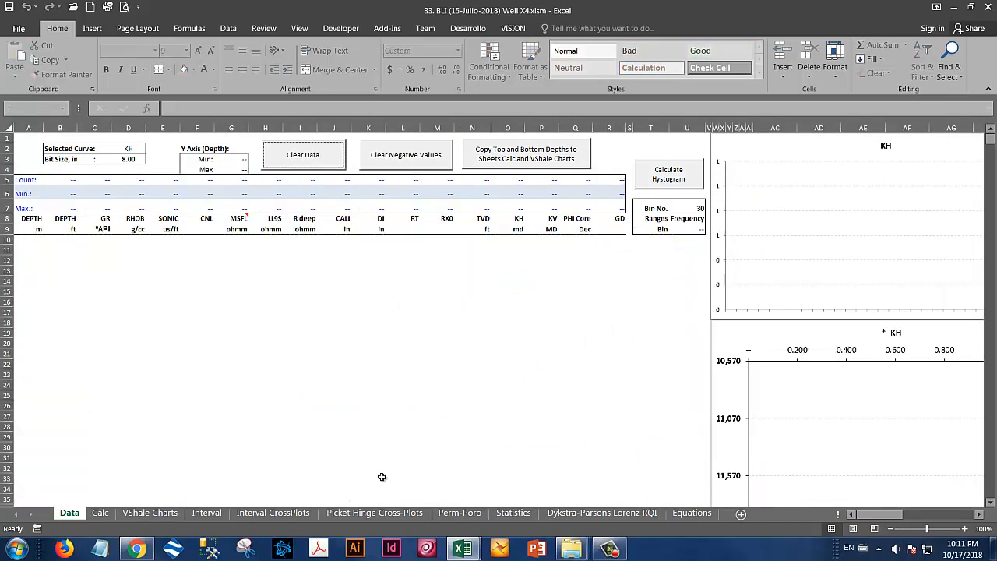
{"action": "left_click", "coordinate": [100, 513]}
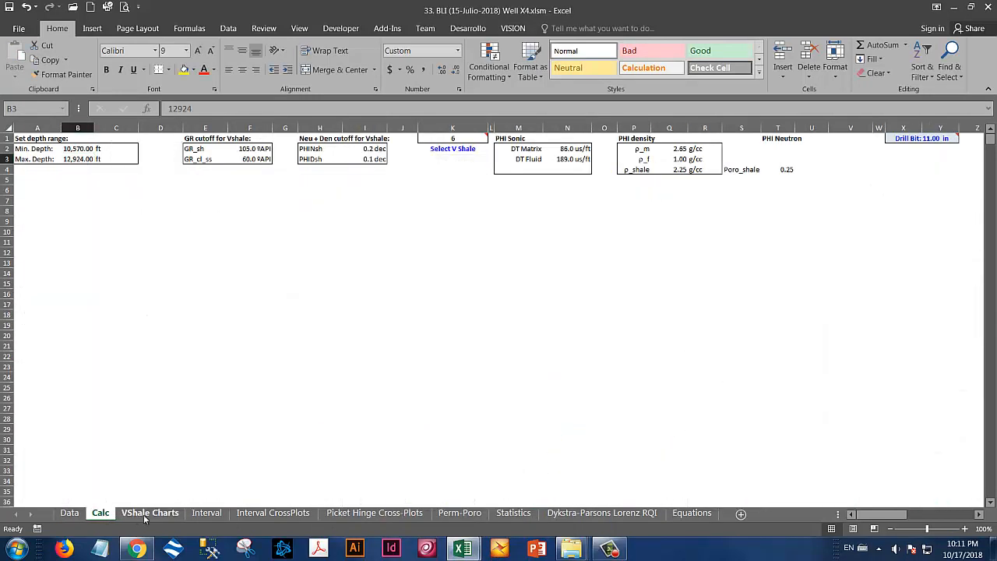
{"action": "left_click", "coordinate": [144, 513]}
{"action": "left_click", "coordinate": [206, 513]}
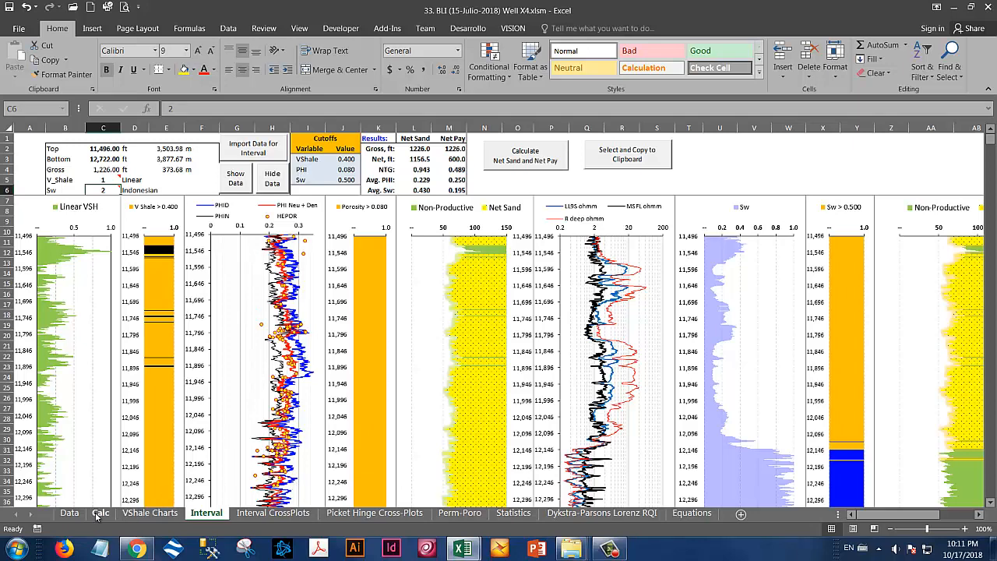
Step: Copy the log data from the Book1 workbook and paste it into the Data sheet starting at cell A10
{"action": "left_click", "coordinate": [69, 512]}
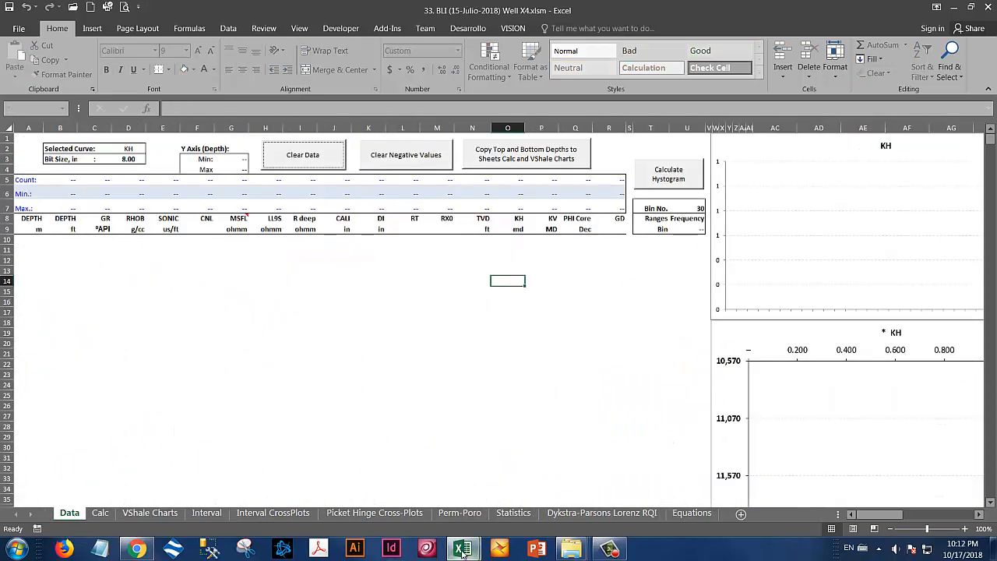
{"action": "mouse_move", "coordinate": [463, 552]}
{"action": "left_click", "coordinate": [534, 479]}
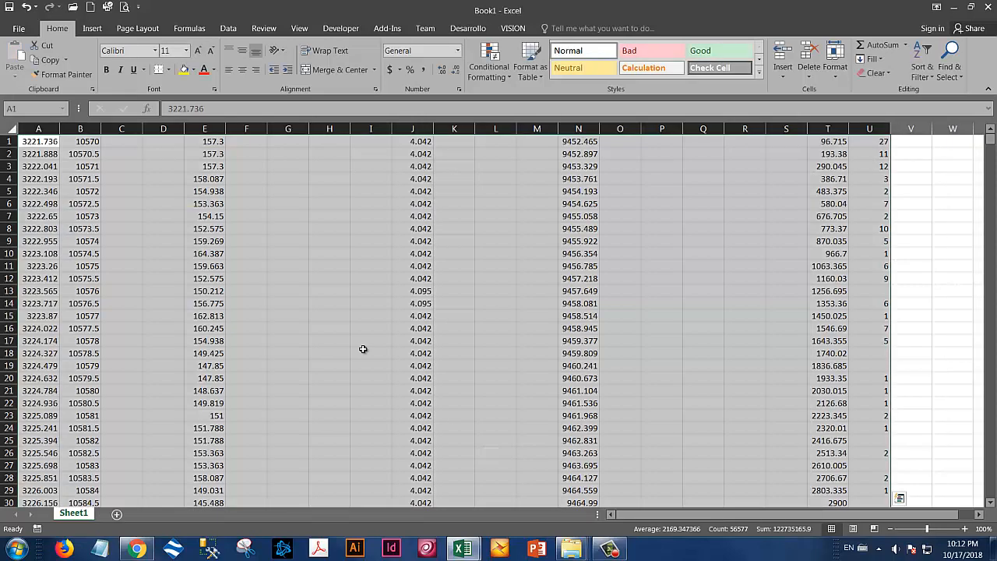
{"action": "right_click", "coordinate": [67, 160]}
{"action": "left_click", "coordinate": [90, 185]}
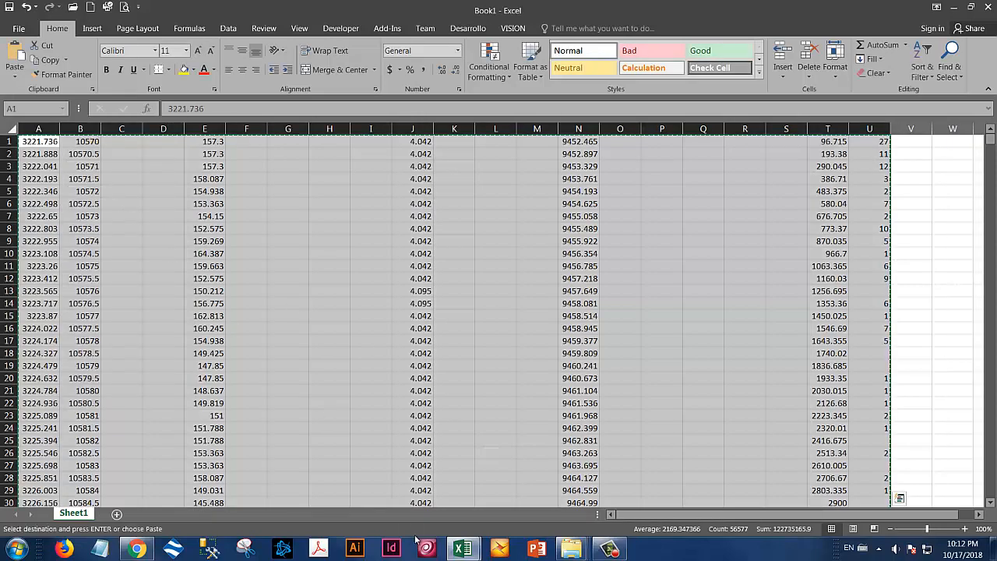
{"action": "mouse_move", "coordinate": [463, 549]}
{"action": "left_click", "coordinate": [329, 429]}
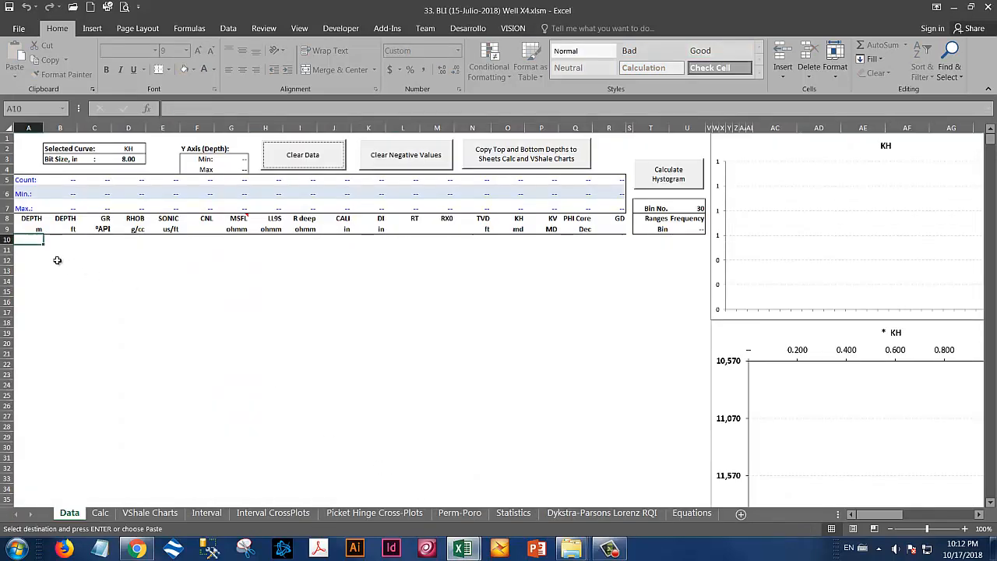
{"action": "key", "text": "ctrl+v"}
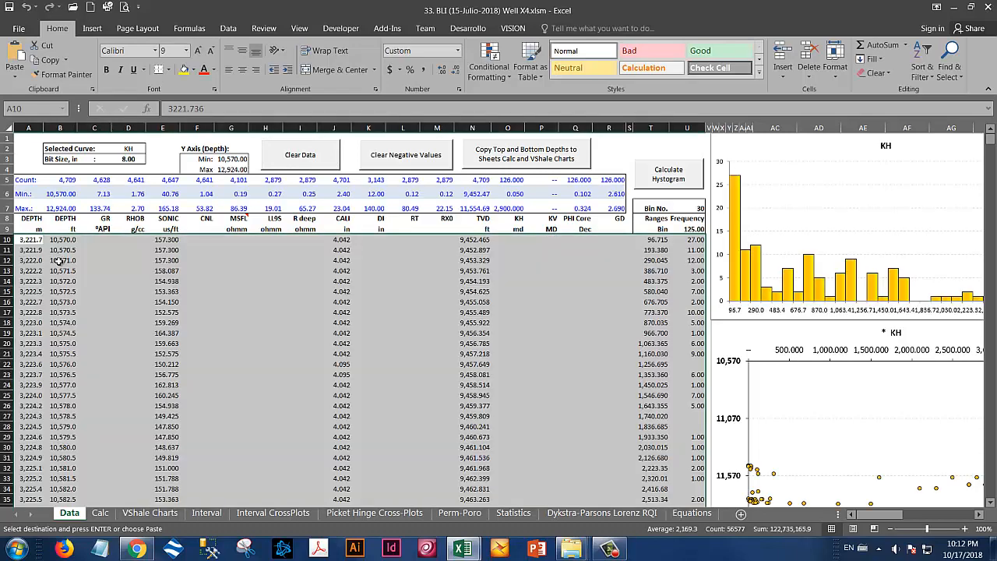
{"action": "left_click", "coordinate": [265, 321]}
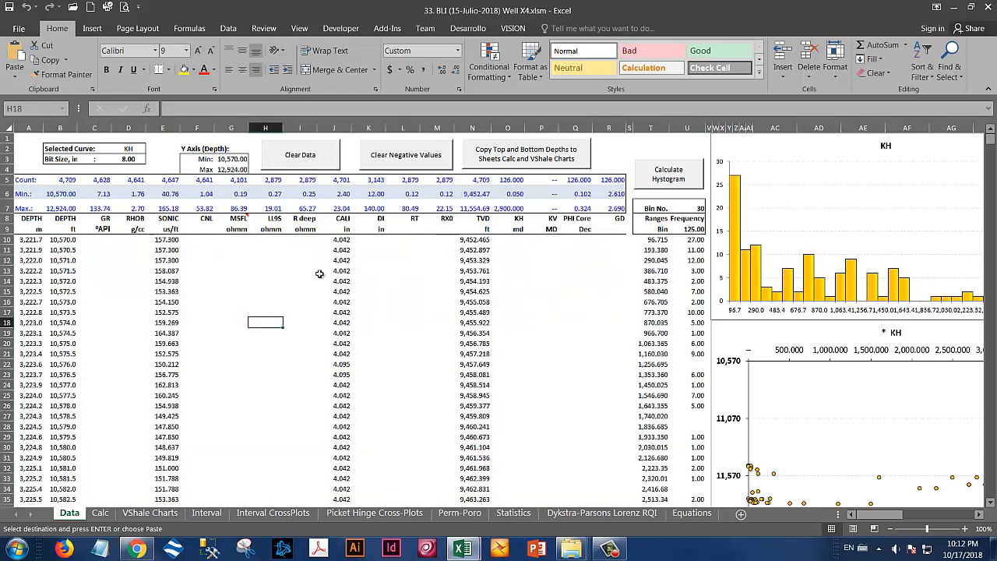
Step: Select the GR and RHOB curve headers on the Data sheet and examine the RHOB histogram and depth plot
{"action": "left_click", "coordinate": [107, 219]}
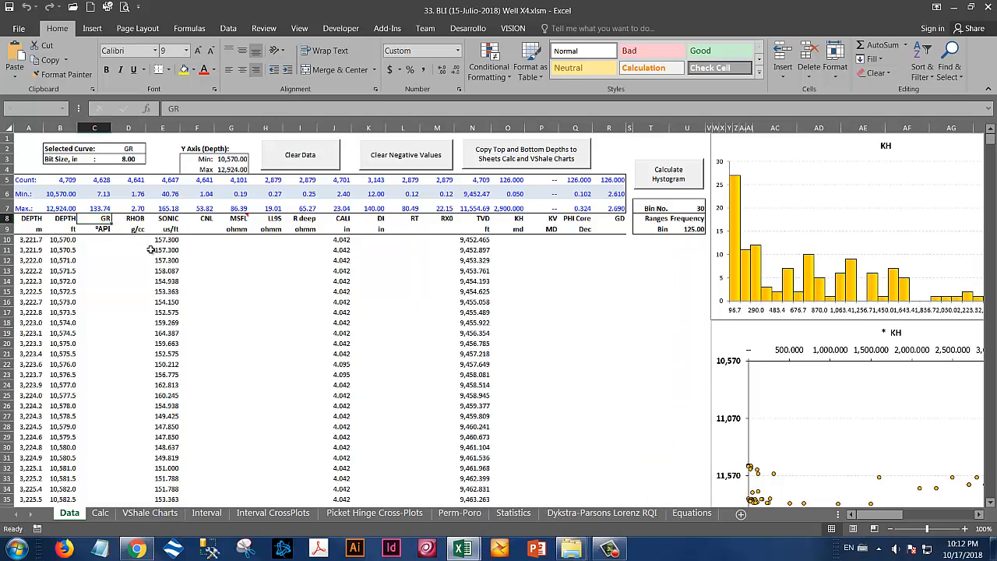
{"action": "key", "text": "Right"}
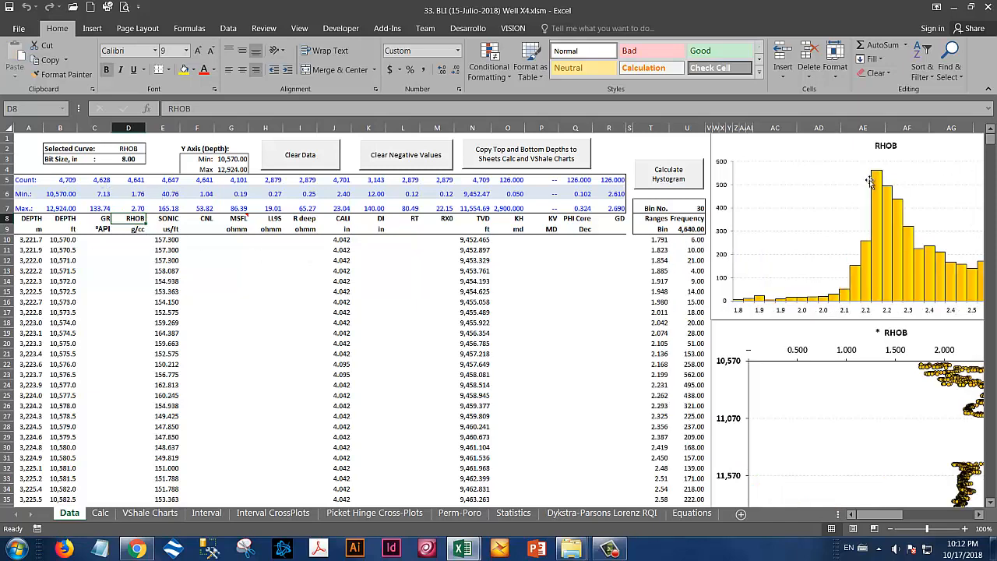
{"action": "left_click_drag", "start_coordinate": [880, 514], "coordinate": [892, 513]}
{"action": "scroll", "coordinate": [778, 458], "scroll_direction": "down", "scroll_amount": 6}
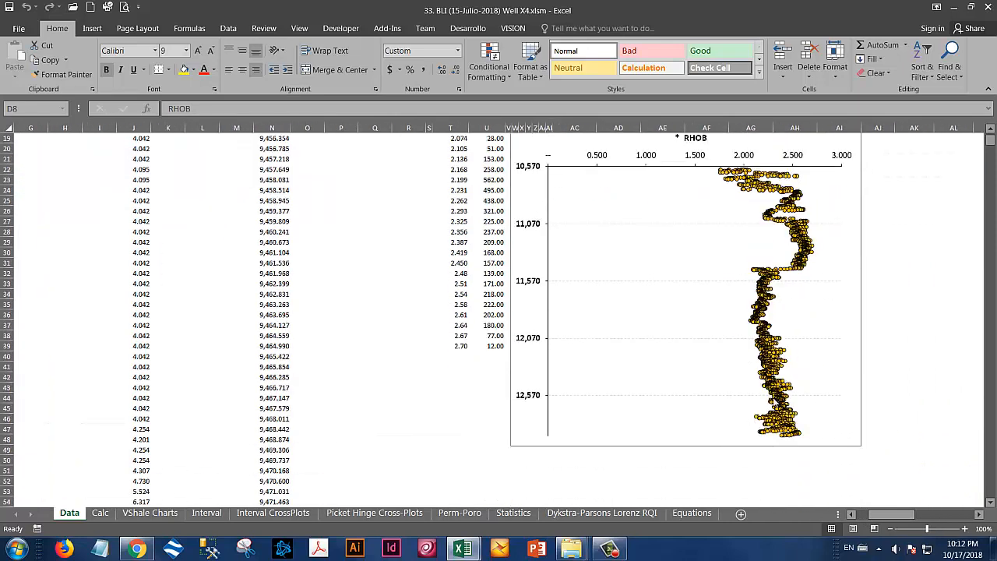
{"action": "scroll", "coordinate": [724, 304], "scroll_direction": "up", "scroll_amount": 2}
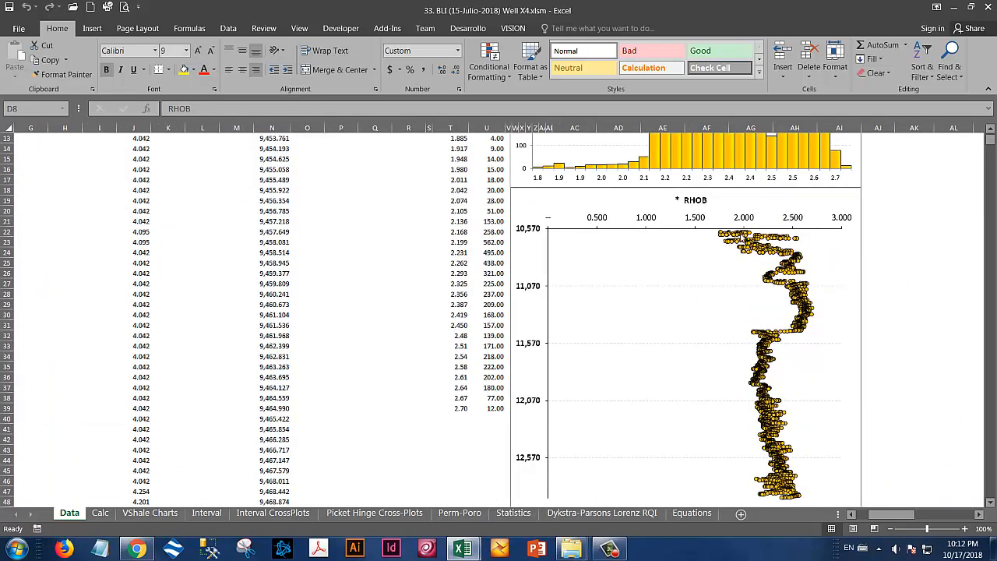
{"action": "scroll", "coordinate": [384, 303], "scroll_direction": "up", "scroll_amount": 4}
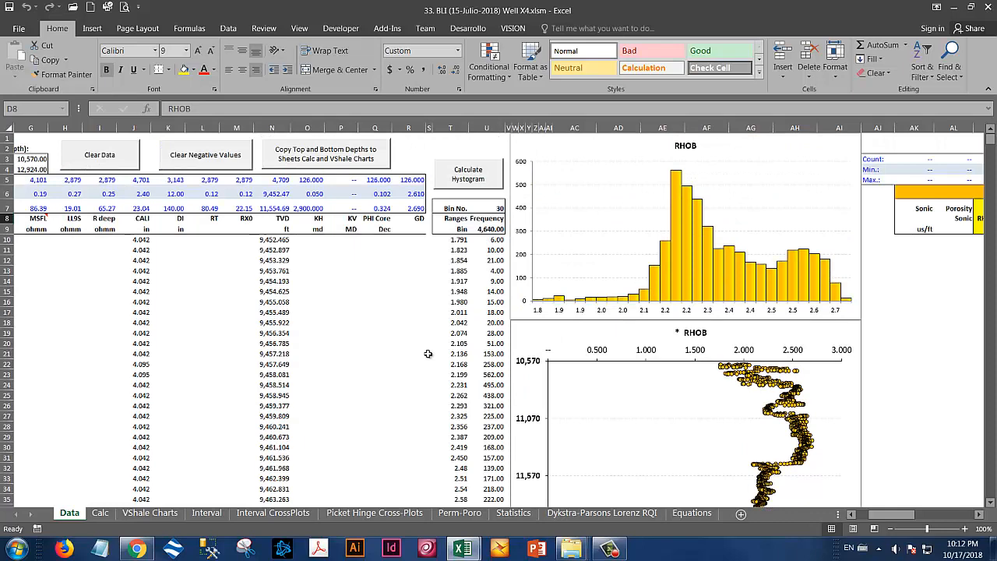
{"action": "left_click_drag", "start_coordinate": [902, 515], "coordinate": [864, 515]}
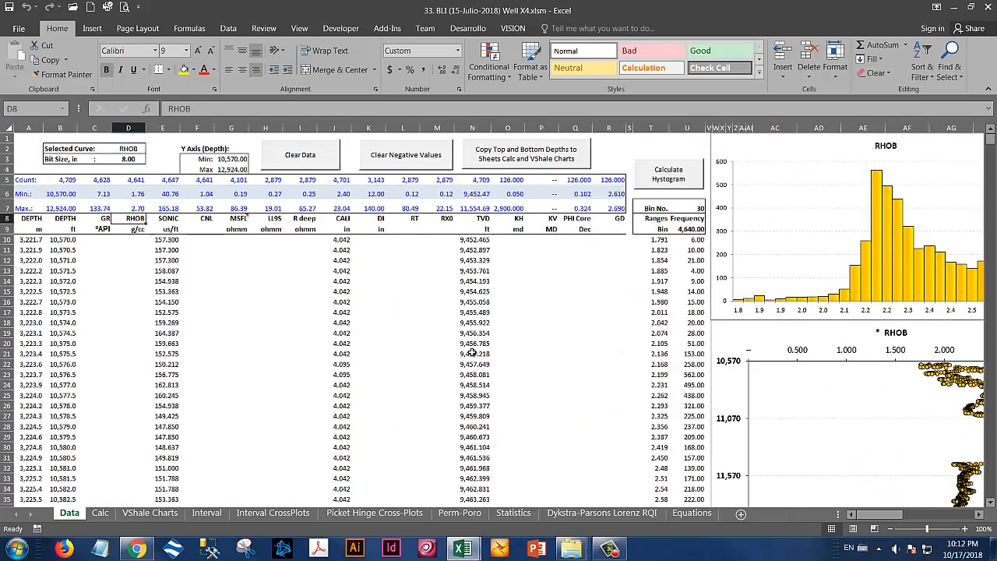
Step: Examine the SONIC and CNL histograms and depth plots, and calculate the histogram for the CNL curve
{"action": "left_click", "coordinate": [169, 220]}
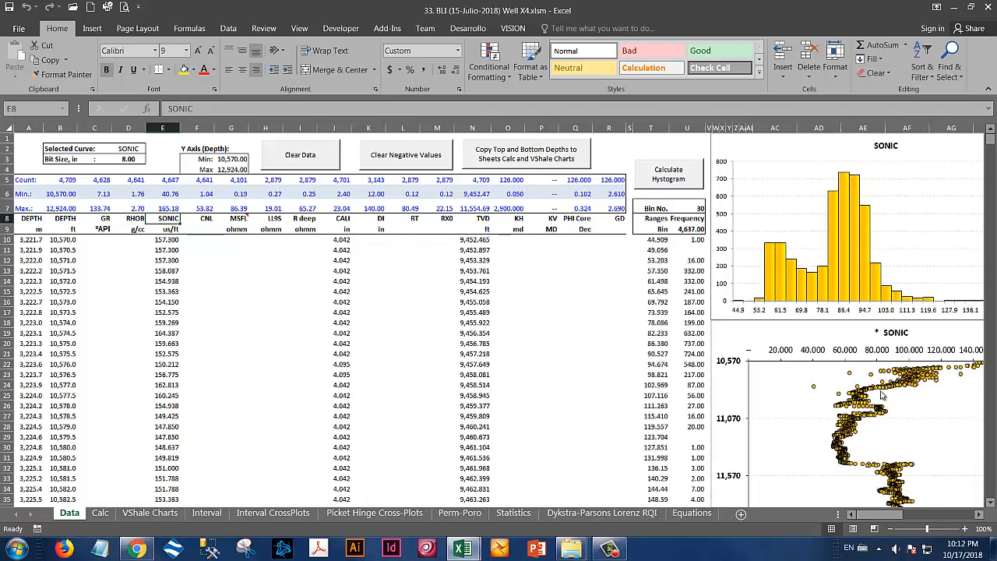
{"action": "scroll", "coordinate": [883, 396], "scroll_direction": "down", "scroll_amount": 5}
{"action": "scroll", "coordinate": [883, 397], "scroll_direction": "up", "scroll_amount": 5}
{"action": "left_click", "coordinate": [201, 218]}
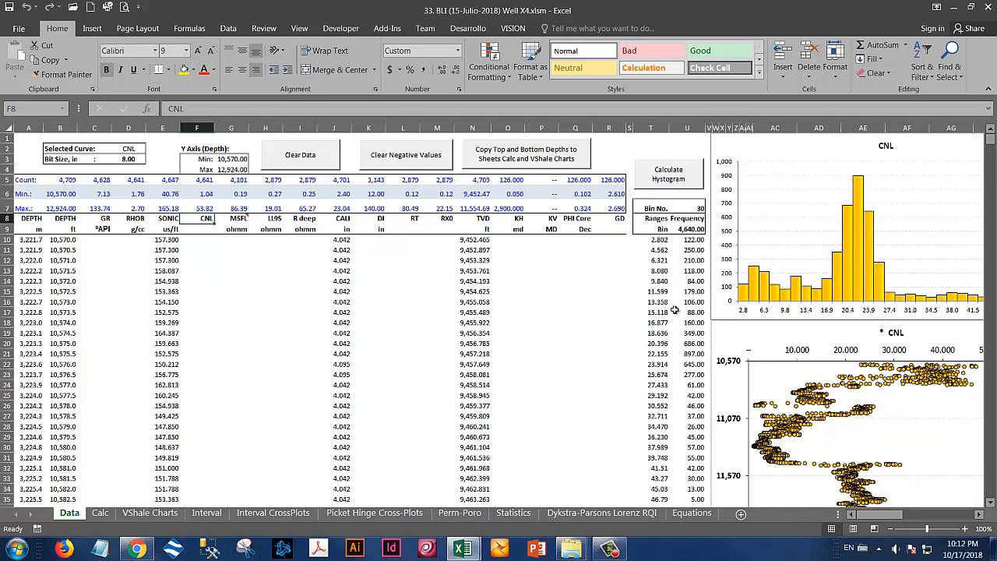
{"action": "left_click", "coordinate": [669, 176]}
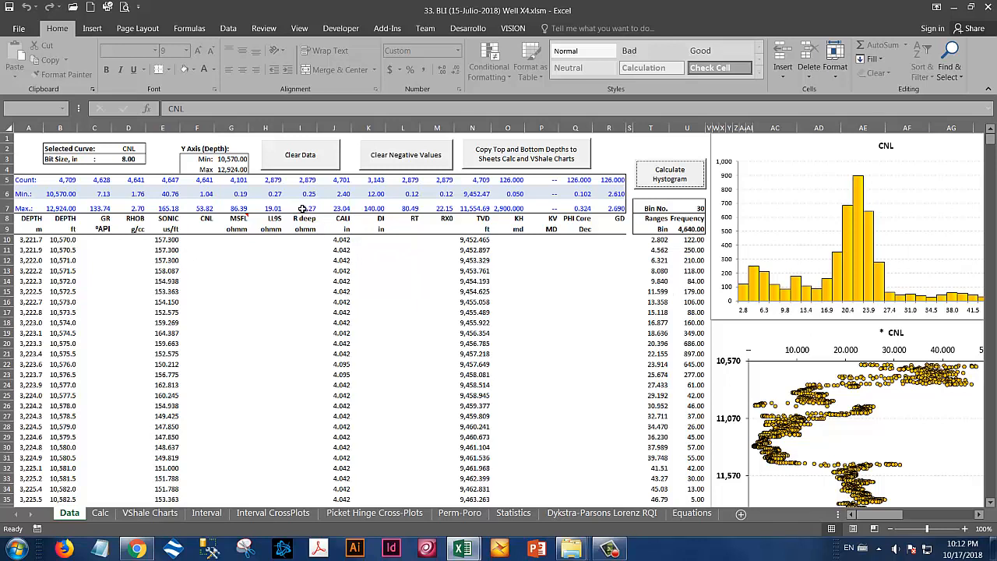
Step: Check the minimum and maximum depth axis cells and copy the top and bottom depths to the Calc and VShale Charts sheets
{"action": "left_click", "coordinate": [225, 158]}
{"action": "left_click", "coordinate": [230, 168]}
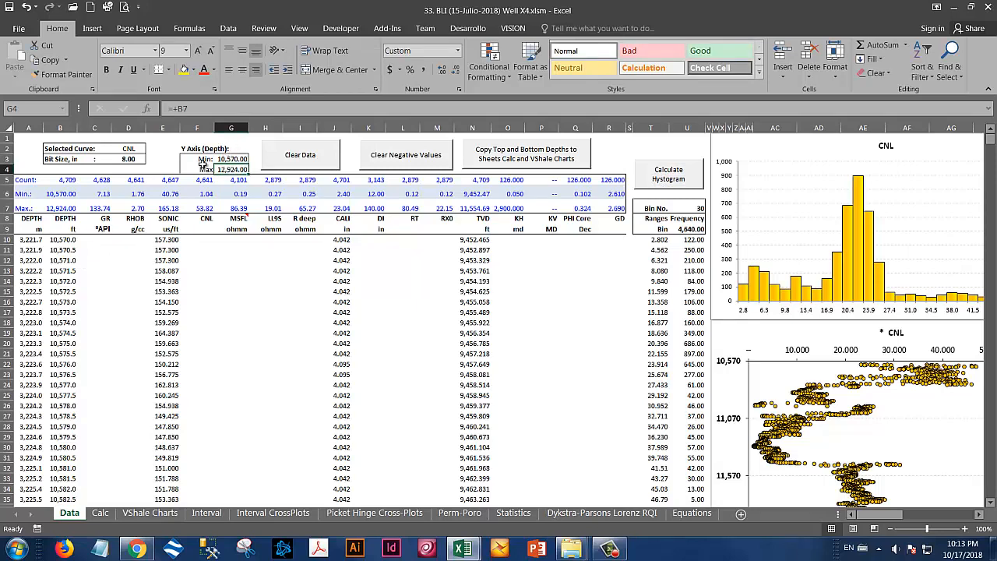
{"action": "left_click", "coordinate": [524, 158]}
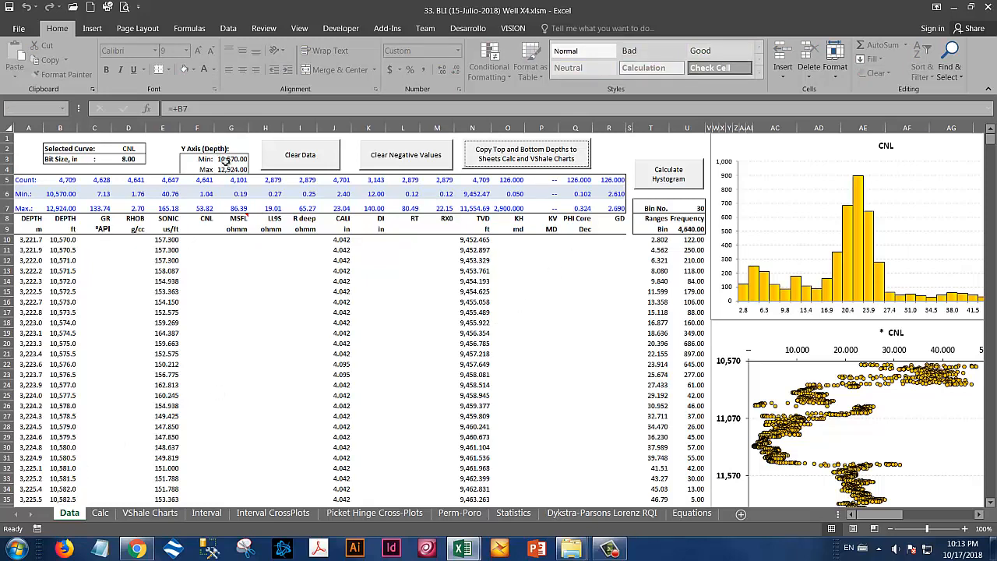
Step: On the Calc sheet, calculate V shale with method 6, VSH (Neu + Den), and check the VShale Charts sheet
{"action": "left_click", "coordinate": [99, 513]}
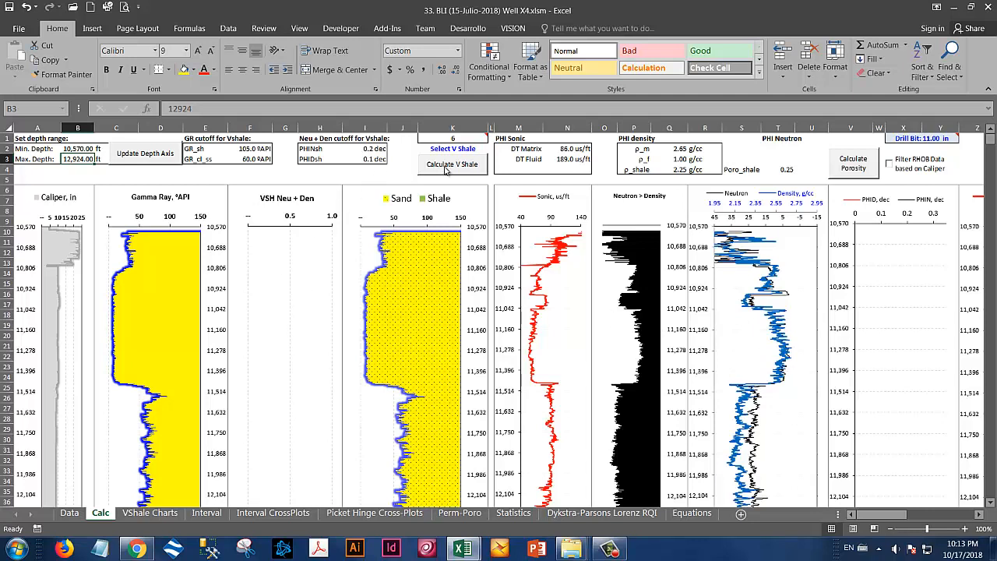
{"action": "left_click", "coordinate": [455, 138]}
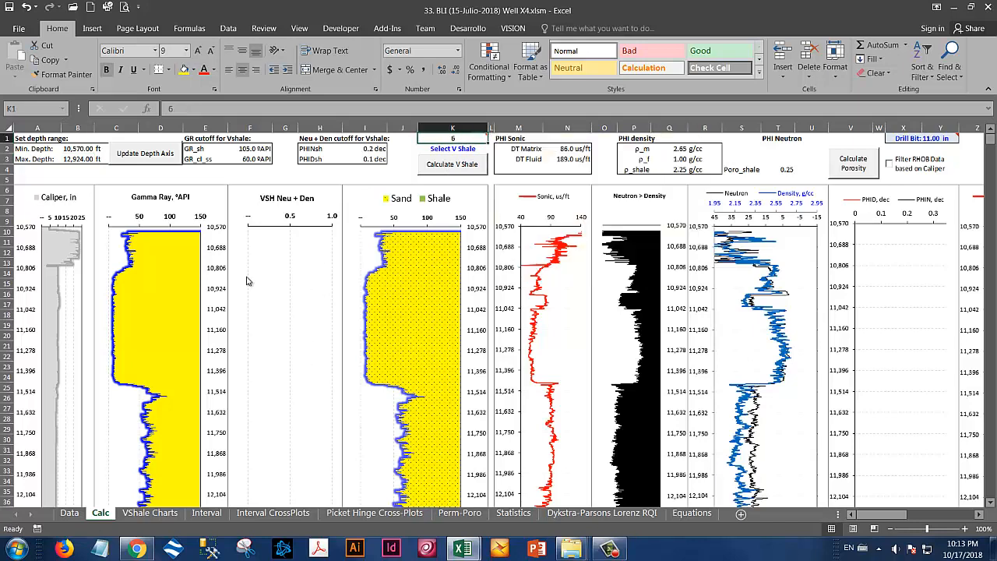
{"action": "left_click", "coordinate": [245, 199]}
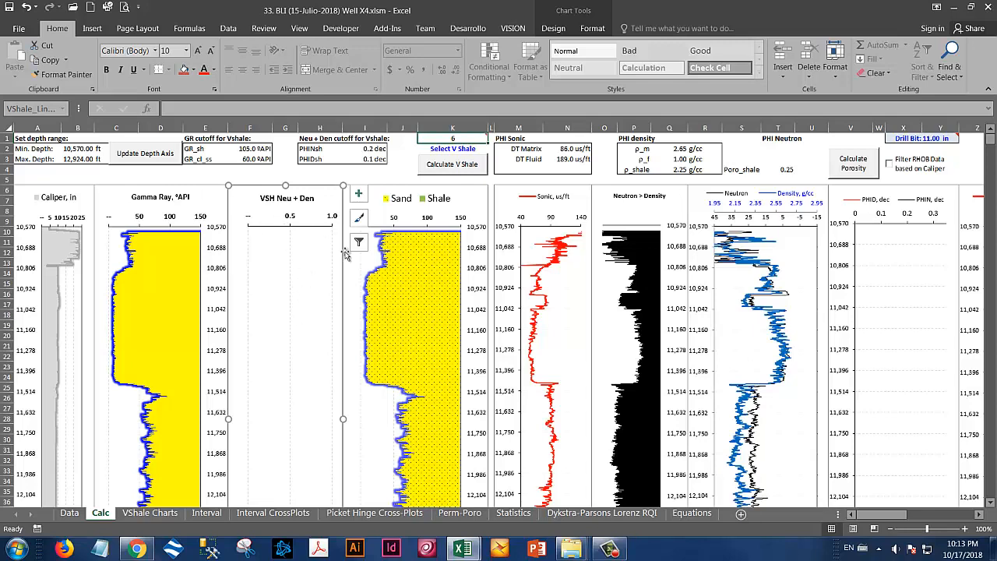
{"action": "mouse_move", "coordinate": [455, 139]}
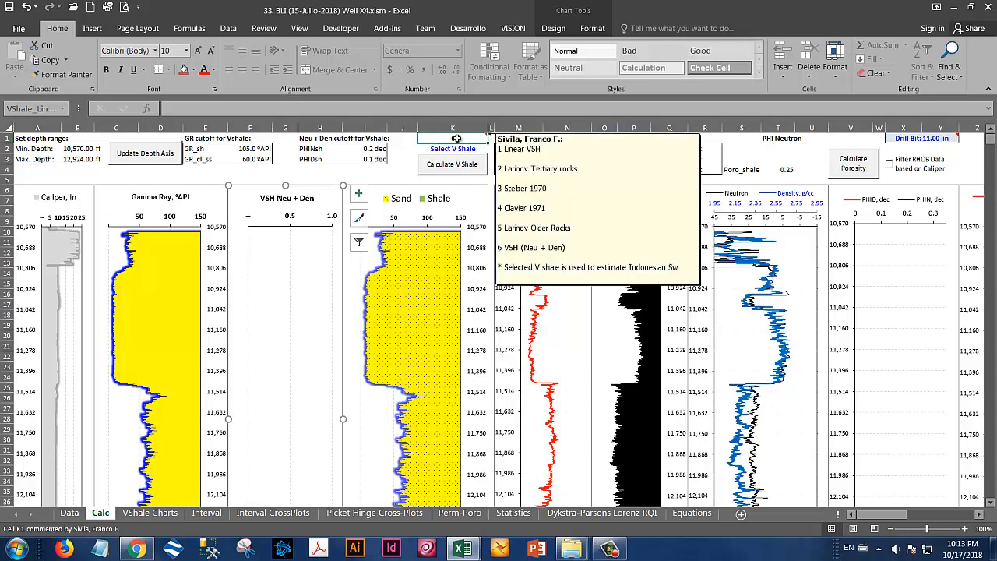
{"action": "left_click", "coordinate": [444, 166]}
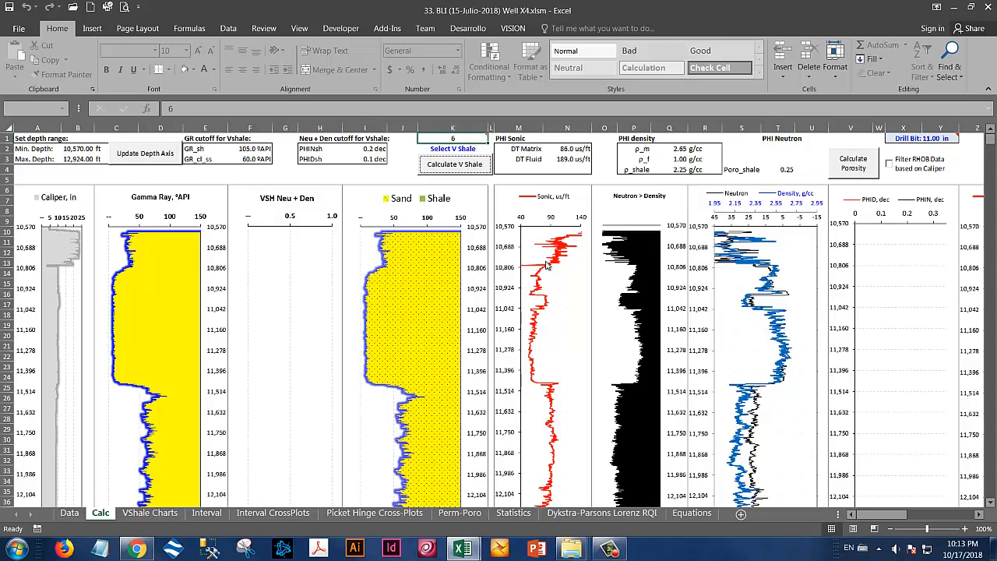
{"action": "left_click", "coordinate": [147, 513]}
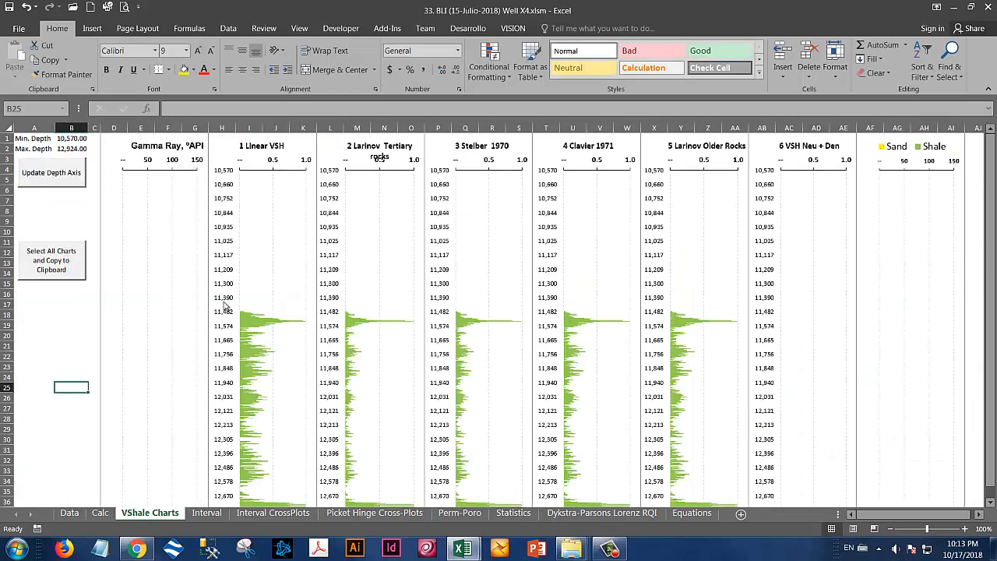
{"action": "left_click", "coordinate": [100, 514]}
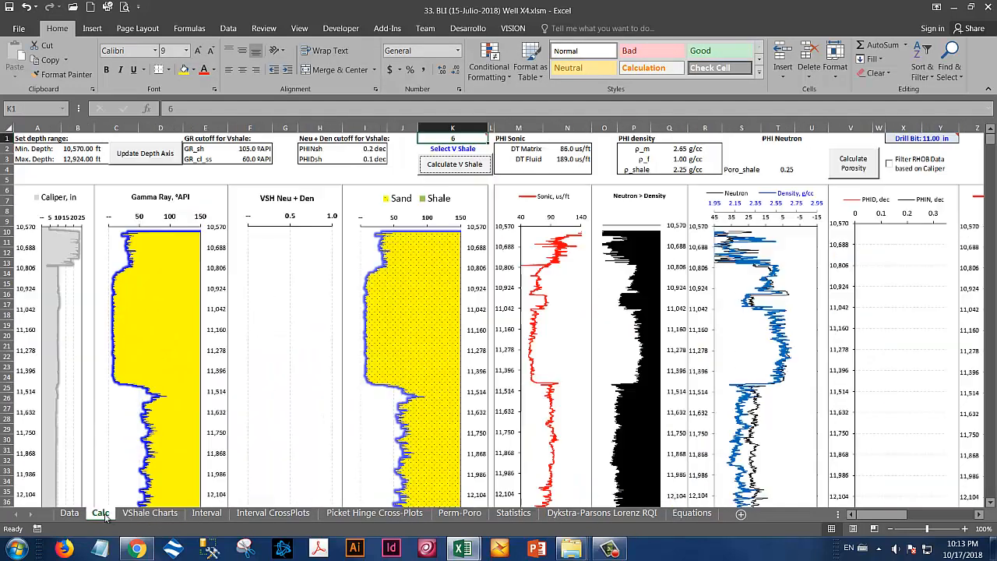
Step: Calculate porosity on the Calc sheet and recalculate V shale with the Neu + Den method
{"action": "left_click", "coordinate": [856, 168]}
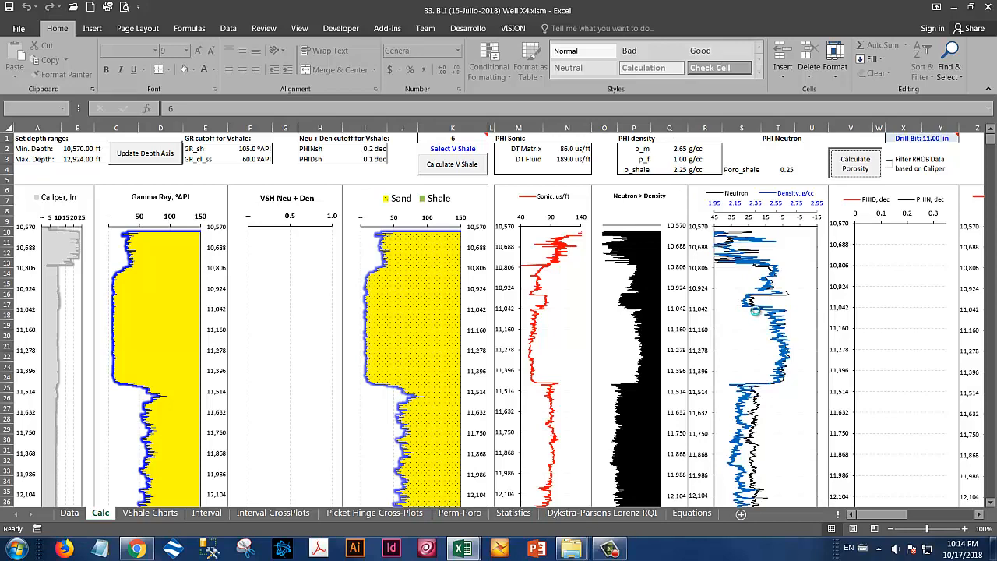
{"action": "left_click", "coordinate": [534, 317]}
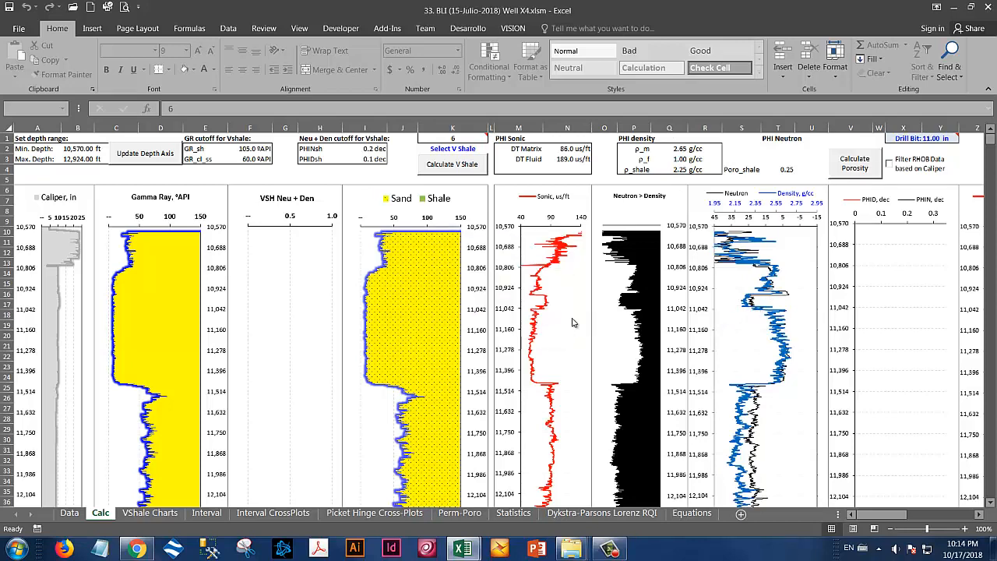
{"action": "left_click", "coordinate": [458, 169]}
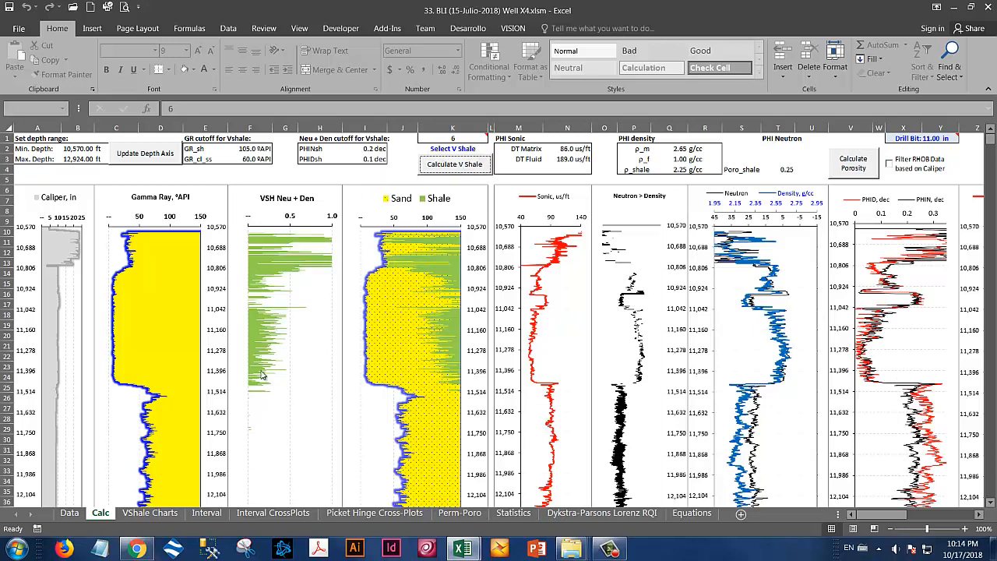
Step: Set the V shale method on the Calc sheet to 2, Larinov Tertiary rocks
{"action": "left_click", "coordinate": [460, 138]}
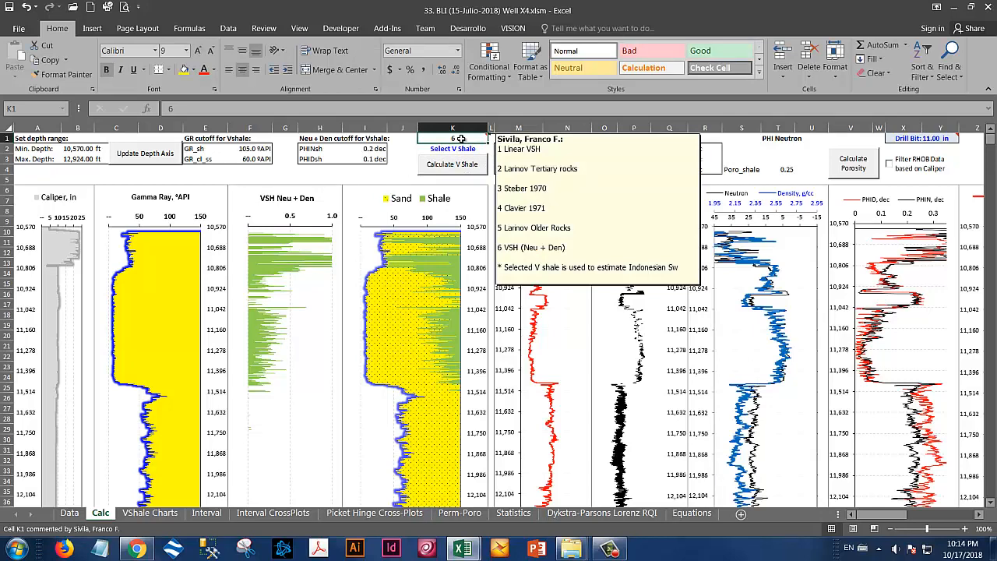
{"action": "type", "text": "2"}
{"action": "key", "text": "Return"}
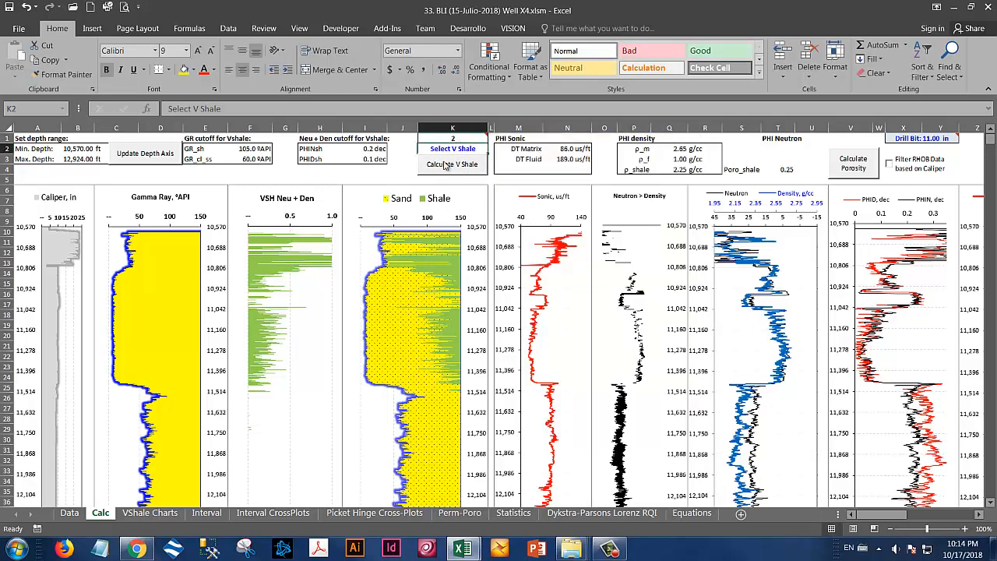
Step: Calculate V shale on the Calc sheet with the Larinov Tertiary rocks method and review the resulting log tracks
{"action": "left_click", "coordinate": [446, 165]}
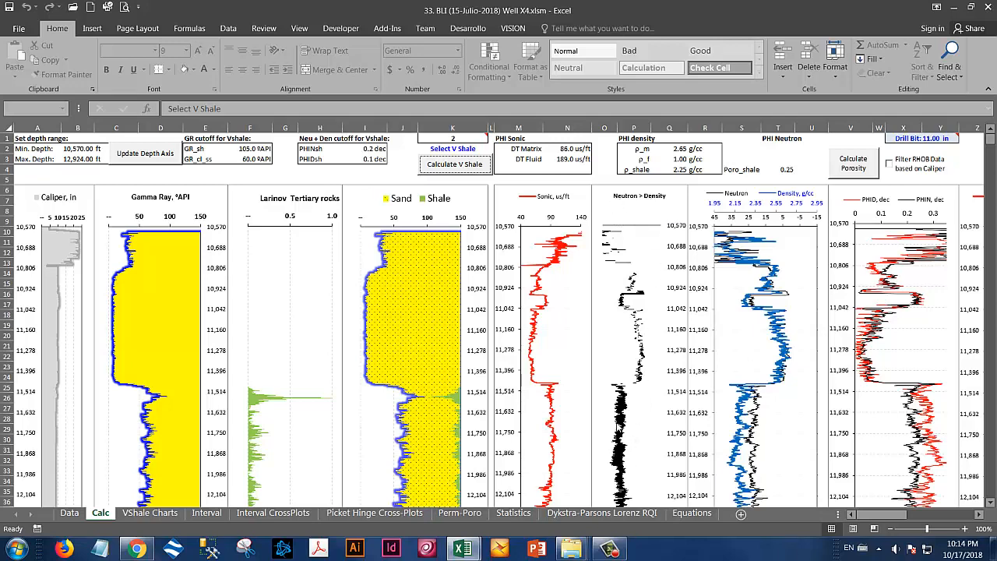
{"action": "scroll", "coordinate": [618, 427], "scroll_direction": "down", "scroll_amount": 3}
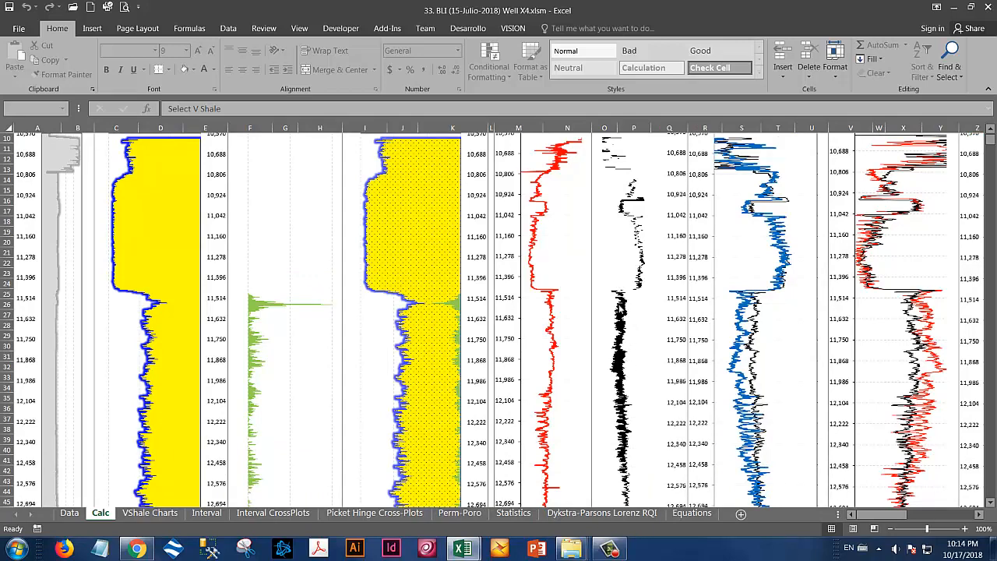
{"action": "mouse_move", "coordinate": [617, 373]}
{"action": "scroll", "coordinate": [633, 452], "scroll_direction": "down", "scroll_amount": 1}
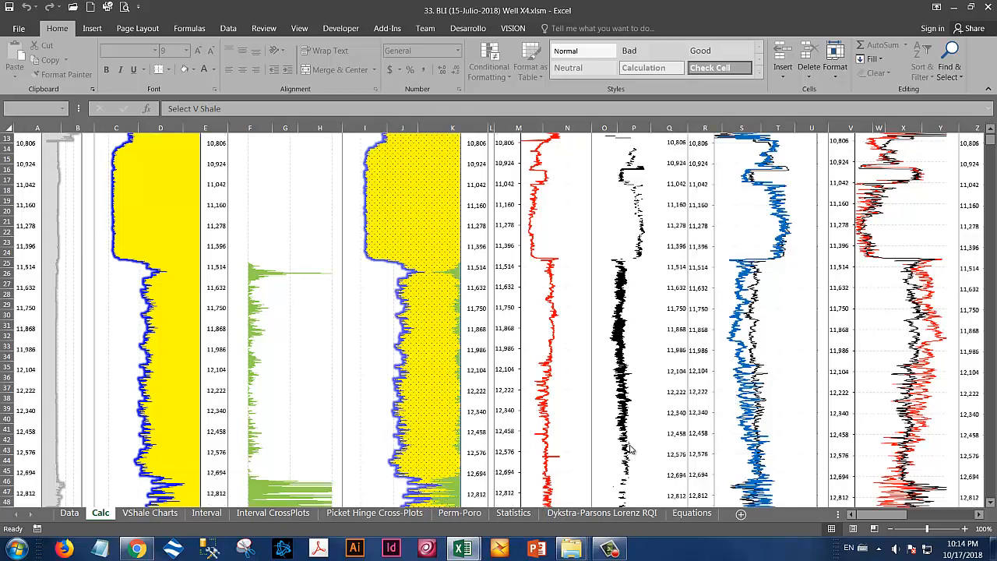
Step: Calculate water saturation on the Calc sheet after checking the temperature and resistivity tracks
{"action": "left_click_drag", "start_coordinate": [870, 519], "coordinate": [893, 521]}
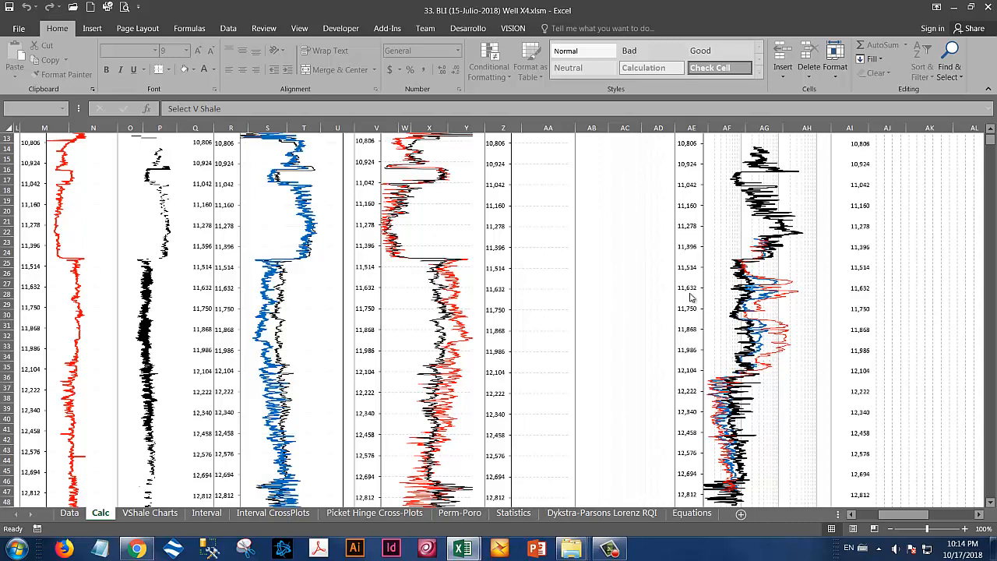
{"action": "scroll", "coordinate": [586, 389], "scroll_direction": "up", "scroll_amount": 4}
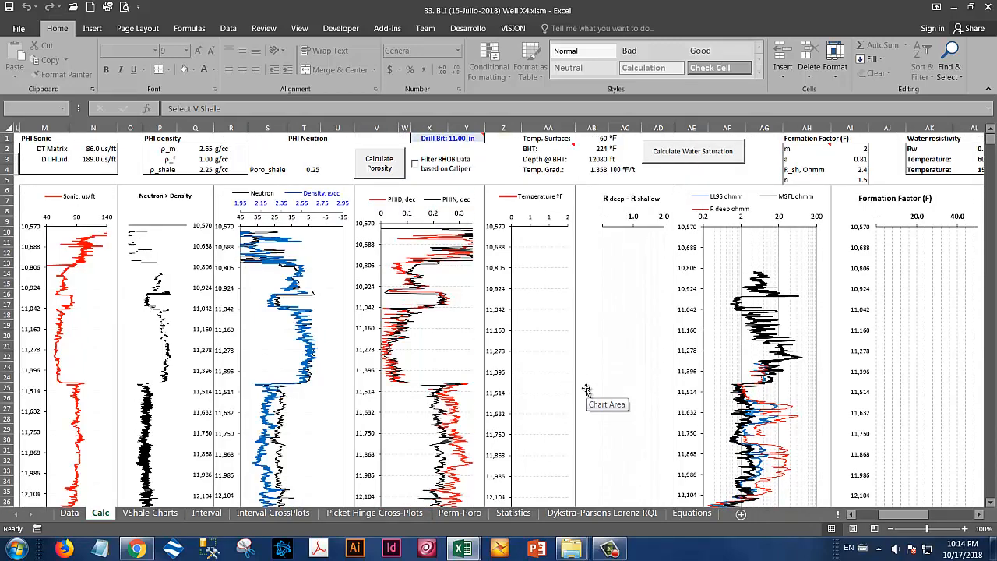
{"action": "scroll", "coordinate": [585, 390], "scroll_direction": "down", "scroll_amount": 4}
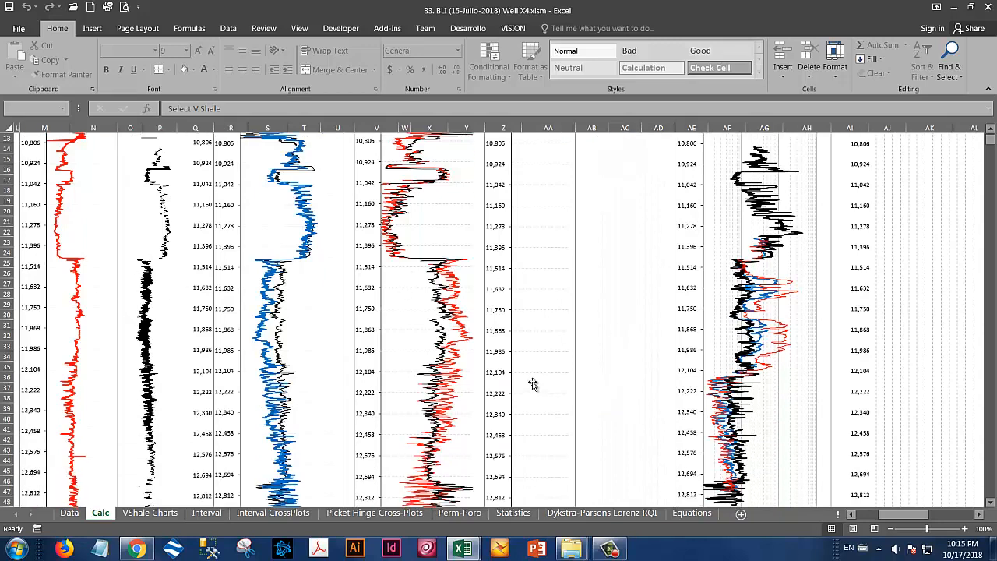
{"action": "scroll", "coordinate": [534, 383], "scroll_direction": "up", "scroll_amount": 4}
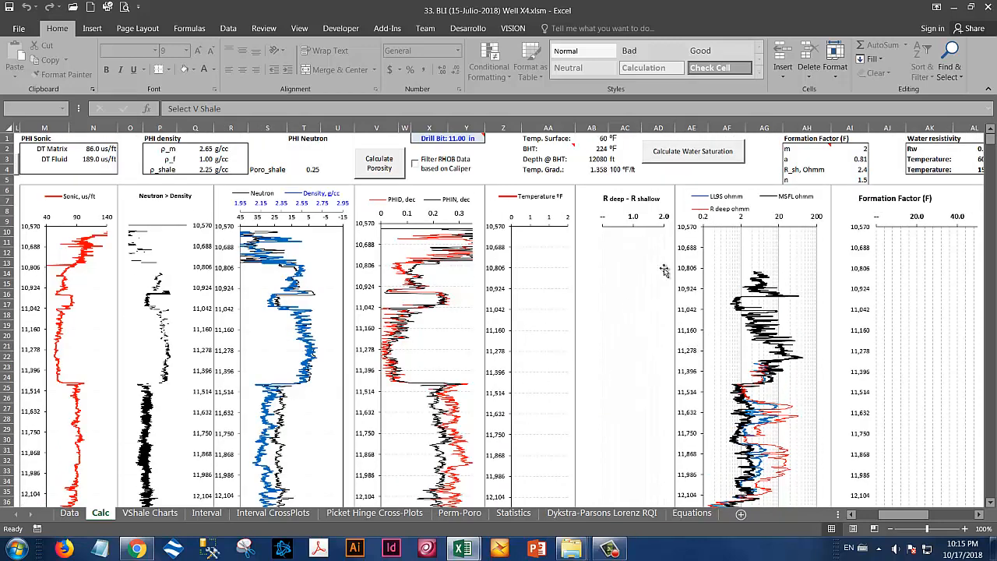
{"action": "left_click", "coordinate": [704, 157]}
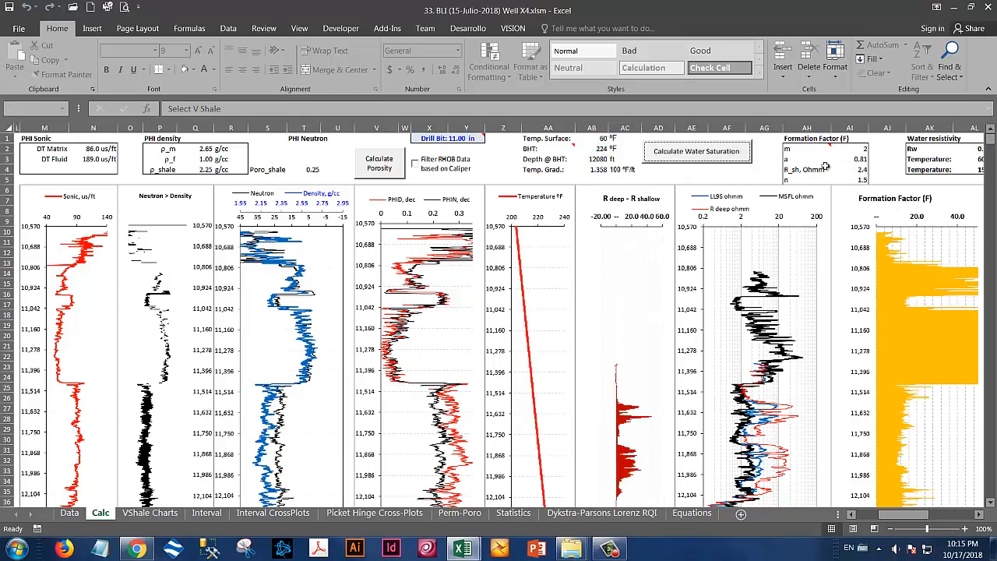
Step: Examine the Calc sheet's temperature, formation factor, Rw/Rt and Humble, Indonesian and Simandoux water saturation tracks down the full depth range
{"action": "scroll", "coordinate": [615, 440], "scroll_direction": "down", "scroll_amount": 2}
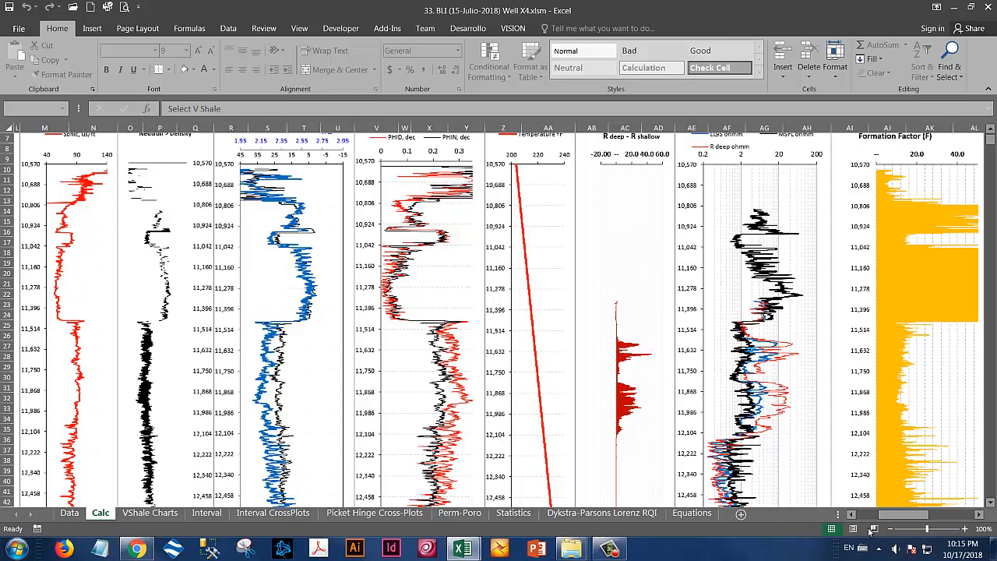
{"action": "left_click_drag", "start_coordinate": [903, 514], "coordinate": [927, 514]}
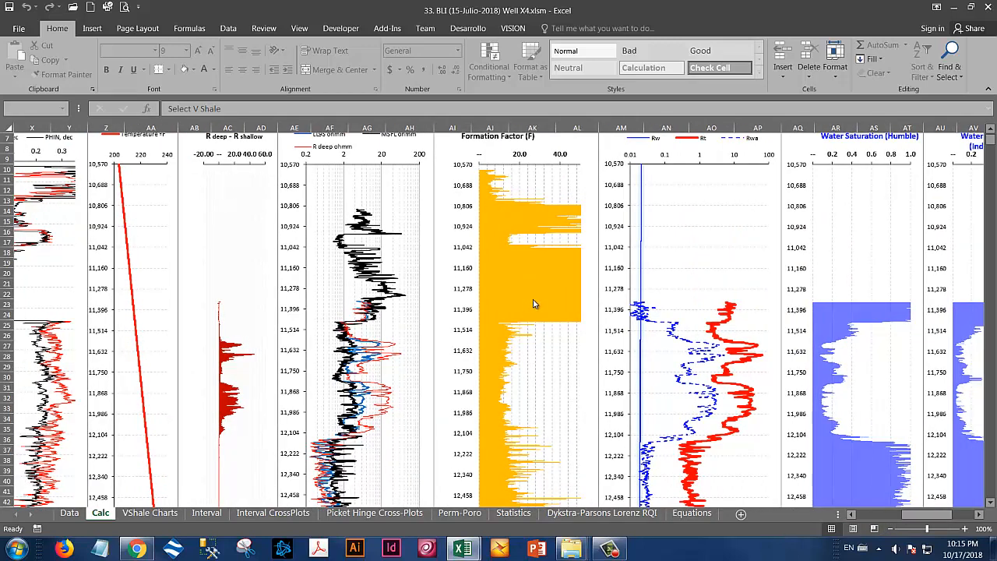
{"action": "scroll", "coordinate": [534, 303], "scroll_direction": "down", "scroll_amount": 3}
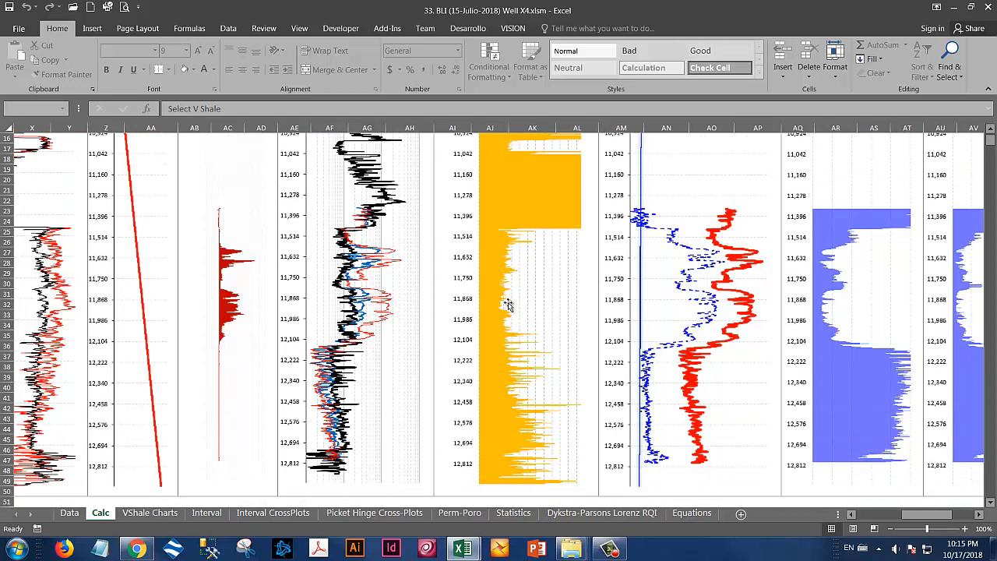
{"action": "scroll", "coordinate": [624, 408], "scroll_direction": "up", "scroll_amount": 5}
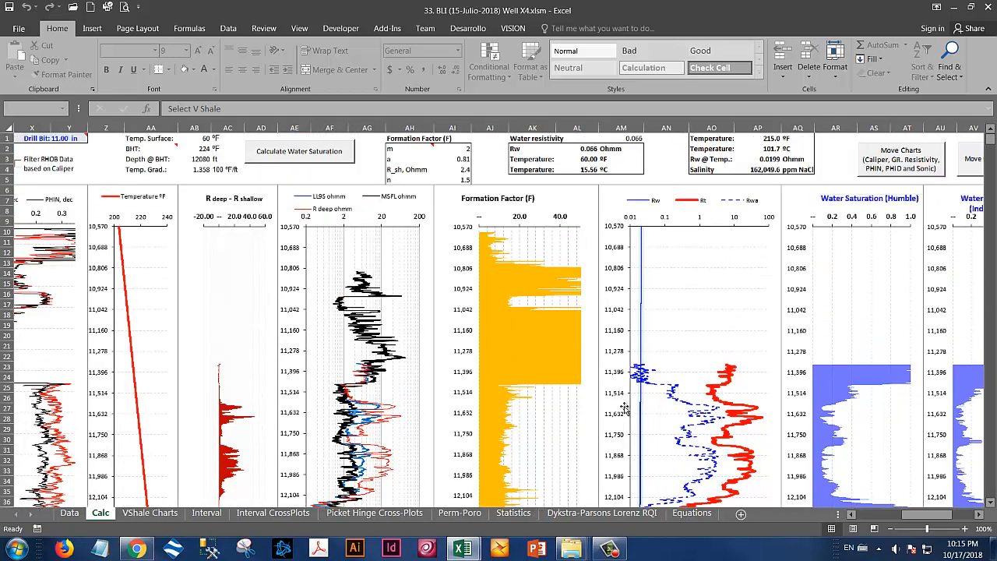
{"action": "scroll", "coordinate": [624, 404], "scroll_direction": "down", "scroll_amount": 1}
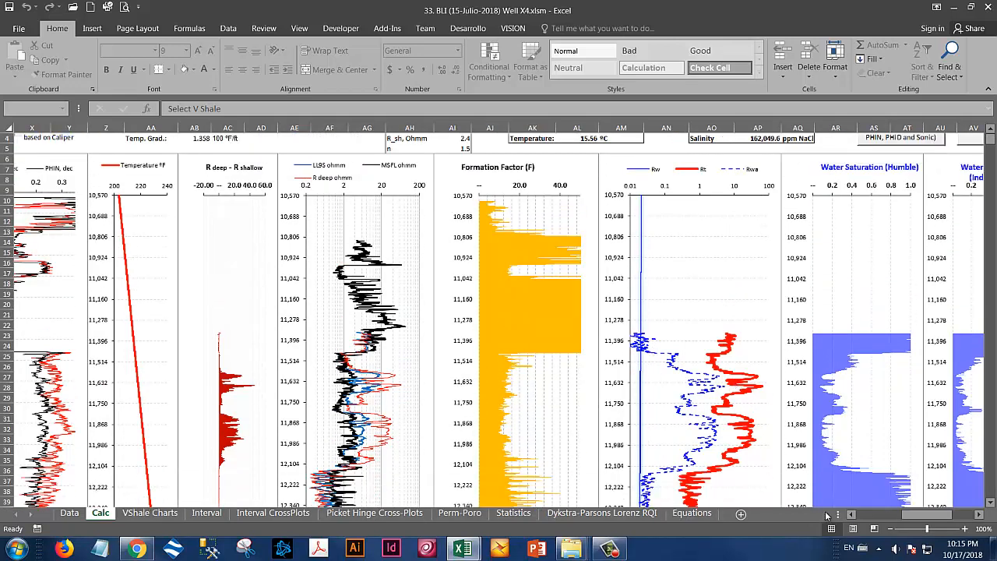
{"action": "left_click_drag", "start_coordinate": [922, 520], "coordinate": [945, 520]}
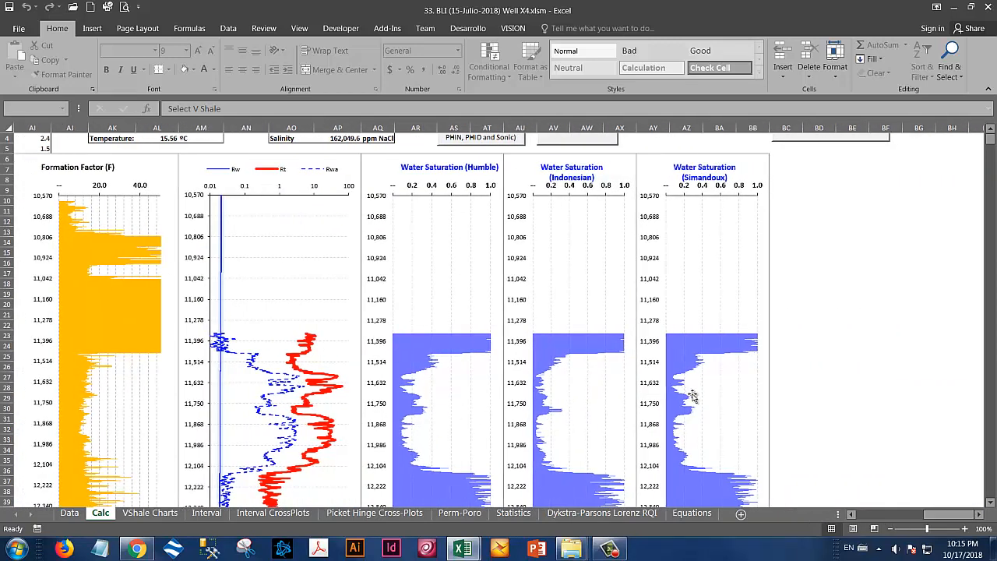
{"action": "scroll", "coordinate": [540, 380], "scroll_direction": "up", "scroll_amount": 1}
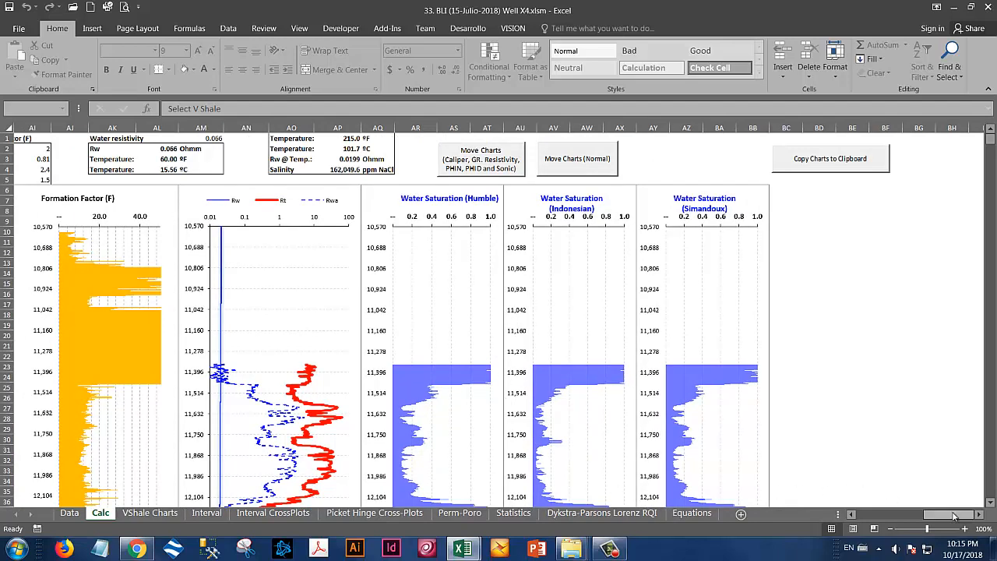
{"action": "left_click_drag", "start_coordinate": [942, 514], "coordinate": [917, 514]}
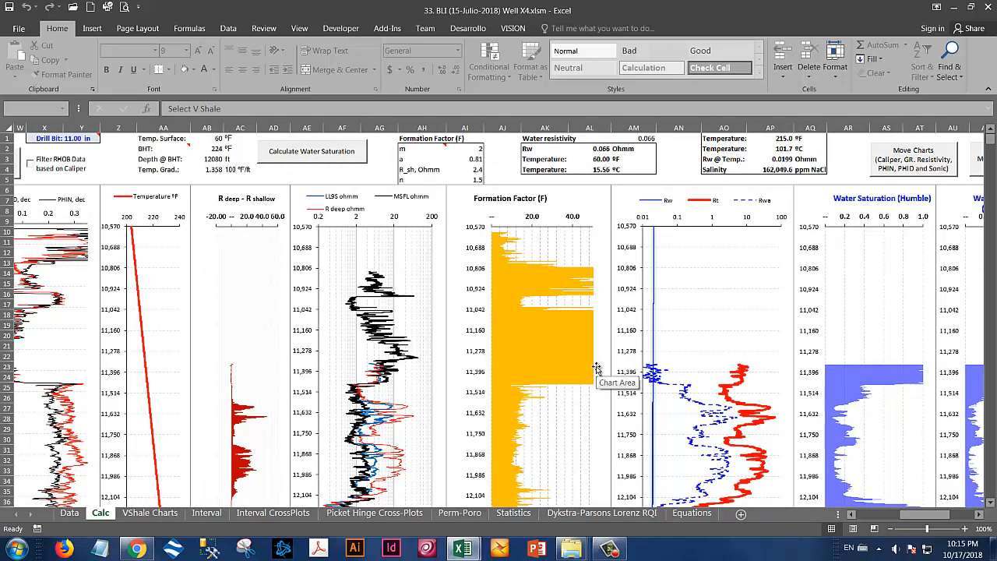
Step: Check the Interval sheet's top depth against the depth ranges on the VShale Charts and Calc sheets, and return to the Interval sheet
{"action": "left_click", "coordinate": [149, 513]}
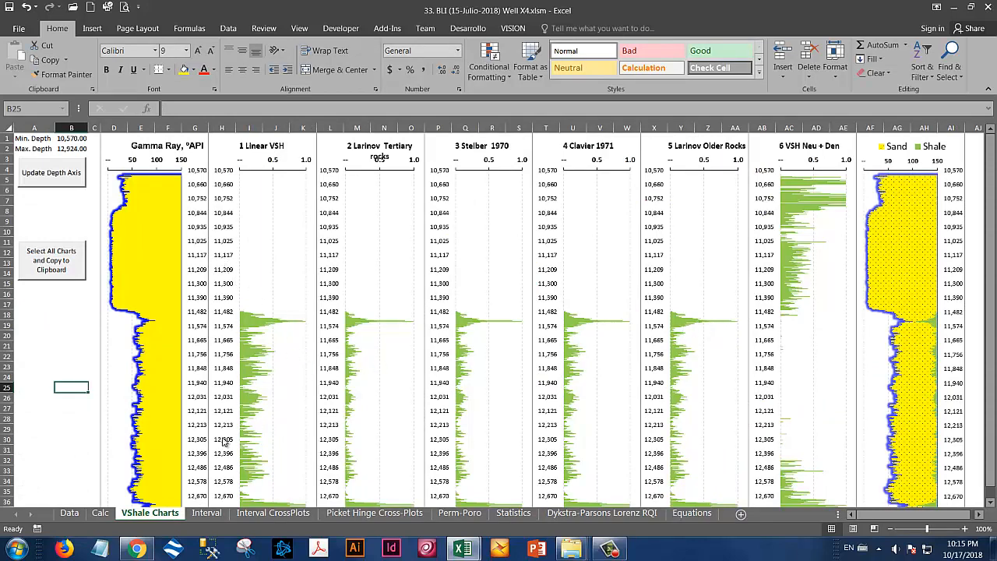
{"action": "left_click", "coordinate": [204, 513]}
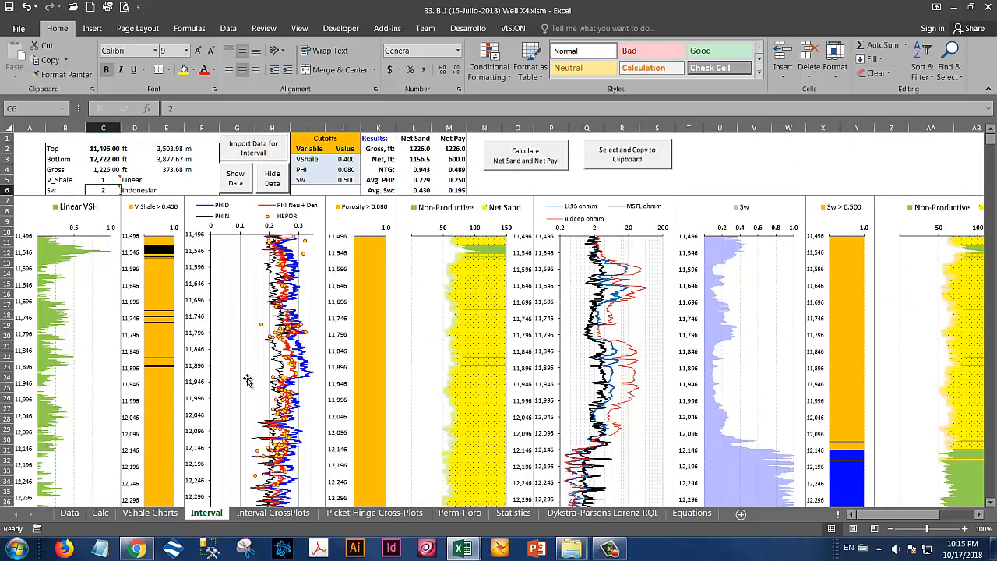
{"action": "left_click", "coordinate": [94, 148]}
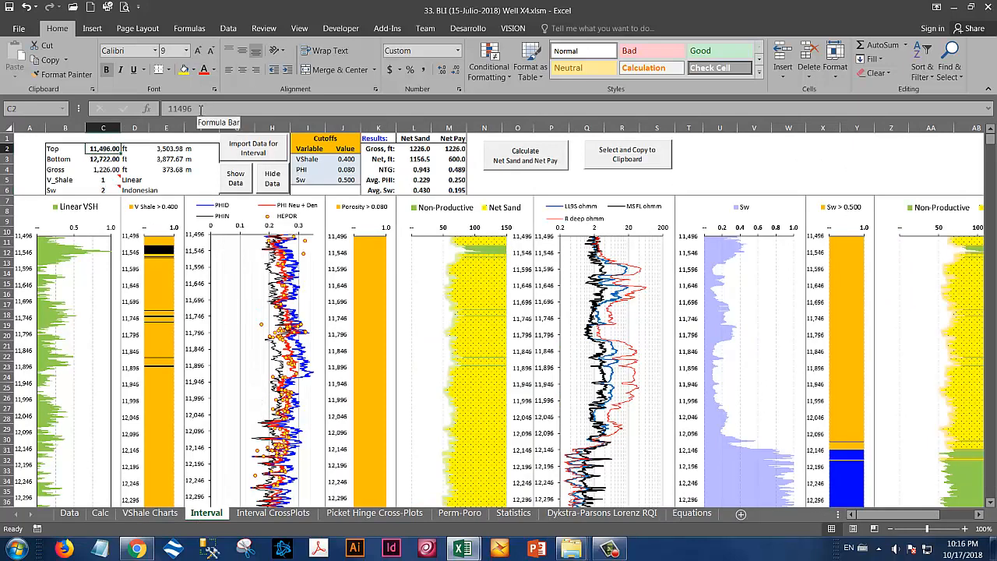
{"action": "left_click", "coordinate": [152, 513]}
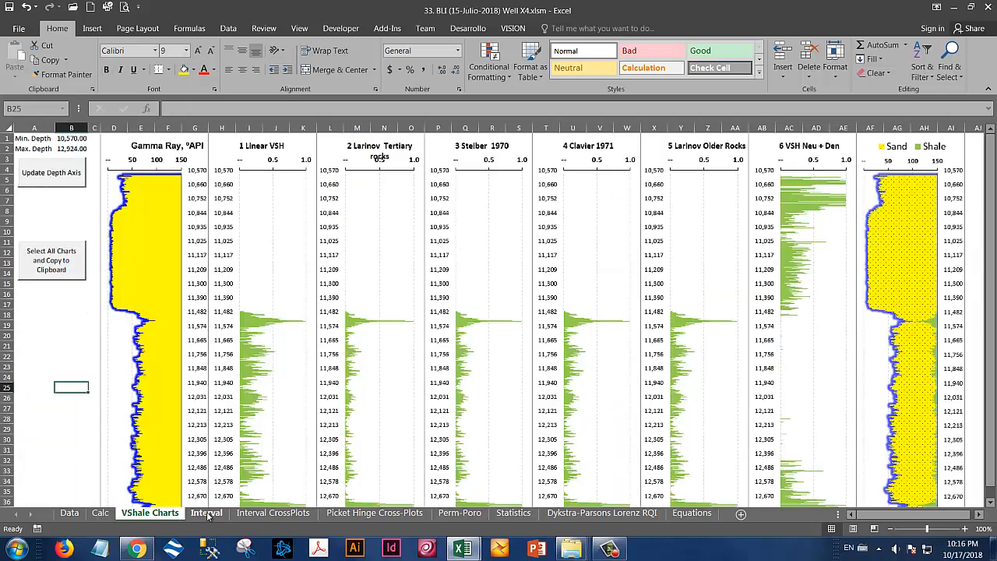
{"action": "left_click", "coordinate": [100, 513]}
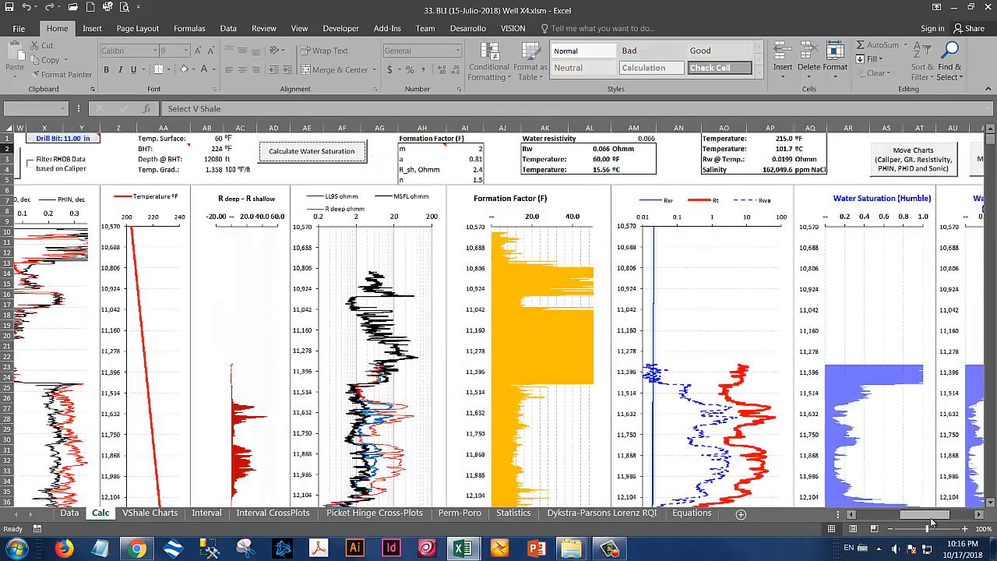
{"action": "left_click_drag", "start_coordinate": [932, 522], "coordinate": [889, 521]}
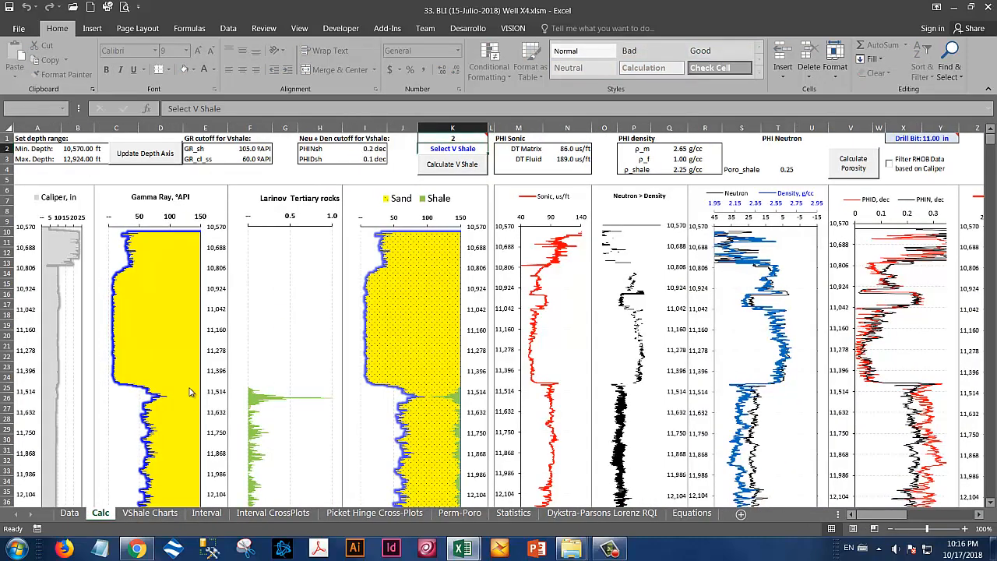
{"action": "left_click", "coordinate": [207, 513]}
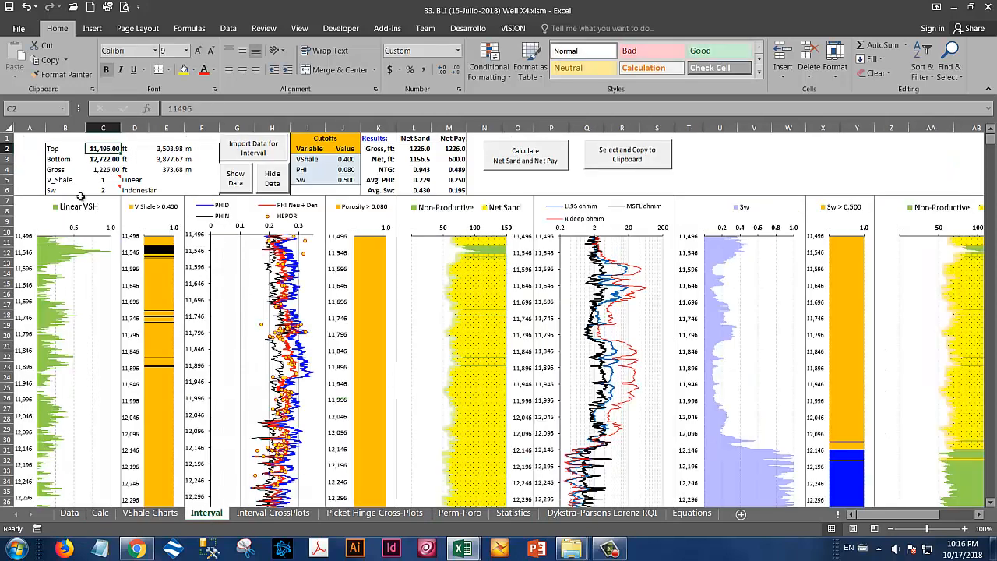
Step: Note the original top depth, 11496, in cell C1 above the Top value on the Interval sheet
{"action": "left_click", "coordinate": [92, 148]}
{"action": "type", "text": "10"}
{"action": "key", "text": "Escape"}
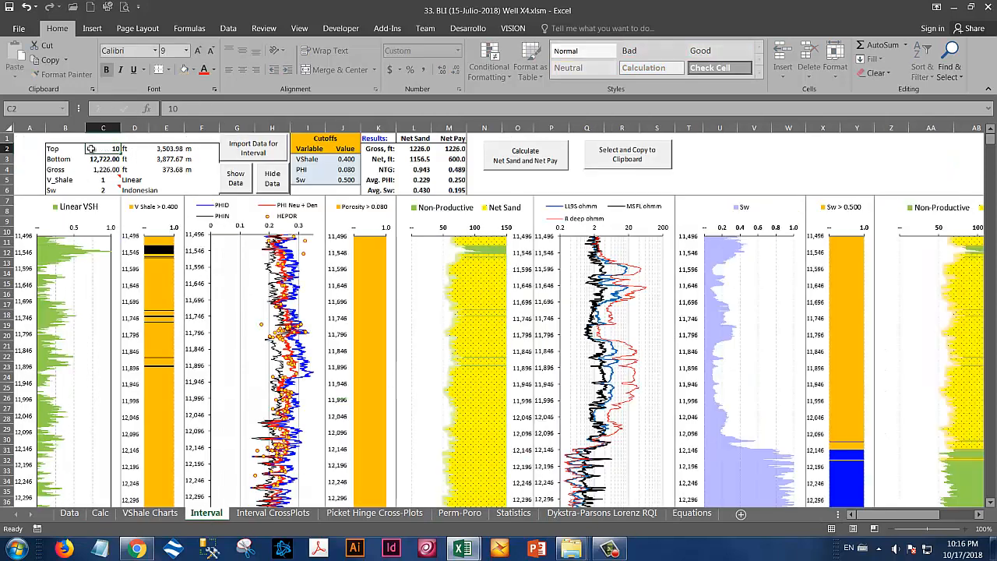
{"action": "key", "text": "Up"}
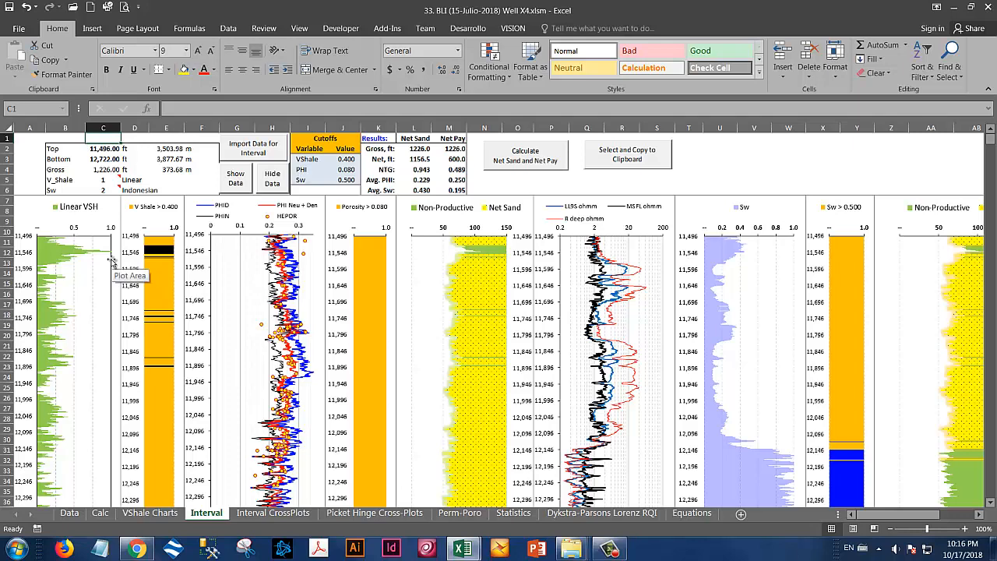
{"action": "type", "text": "11496"}
{"action": "key", "text": "Return"}
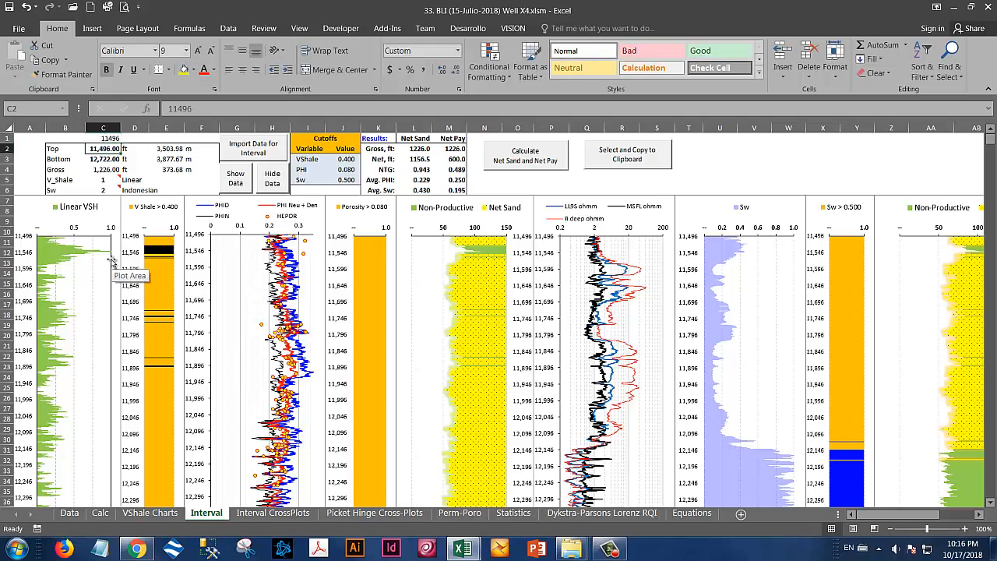
Step: Set the Interval sheet's top depth to 10570 ft, import the data for that interval and review its charts
{"action": "type", "text": "10,"}
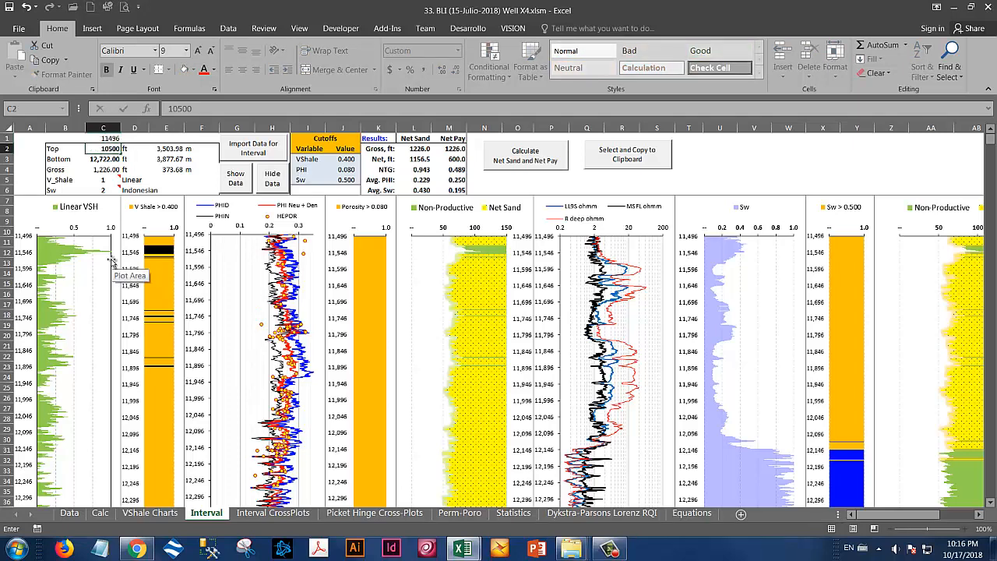
{"action": "type", "text": "570"}
{"action": "key", "text": "Return"}
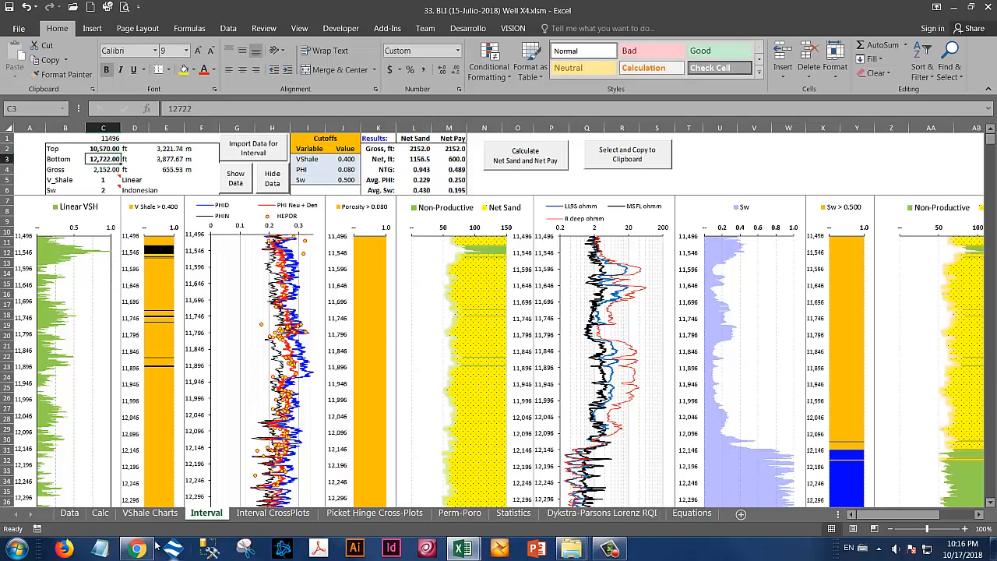
{"action": "left_click", "coordinate": [101, 514]}
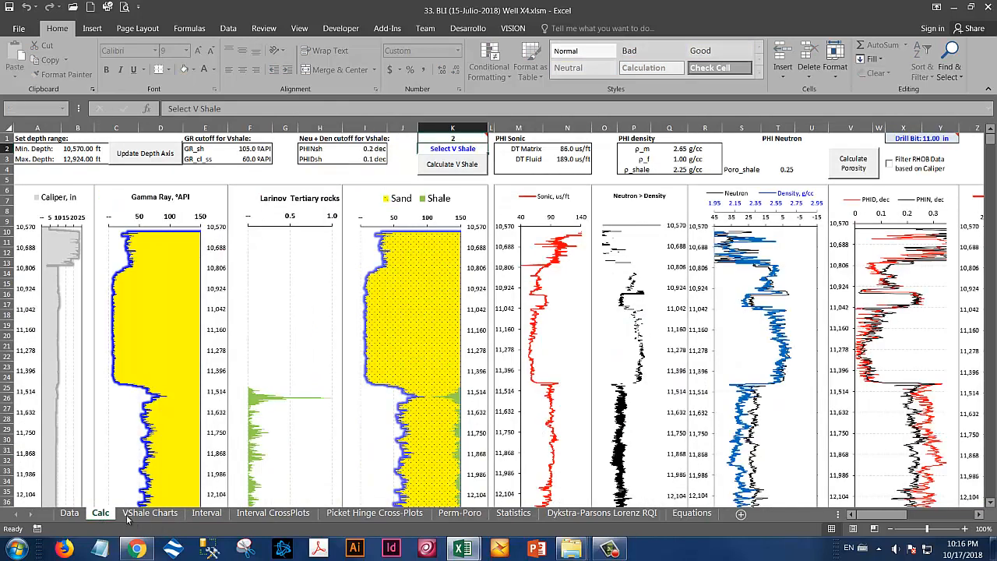
{"action": "left_click", "coordinate": [207, 513]}
{"action": "left_click", "coordinate": [255, 154]}
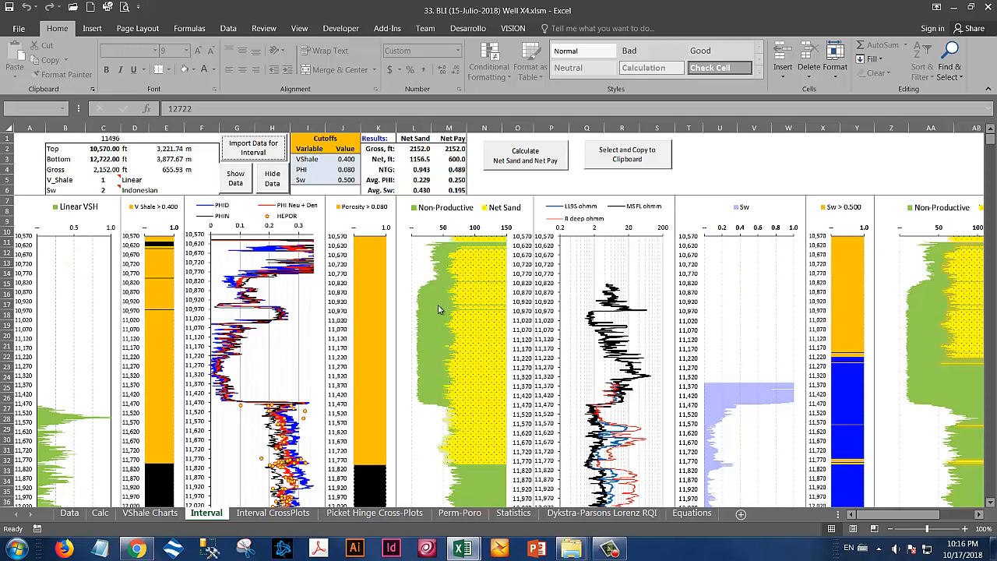
{"action": "scroll", "coordinate": [438, 408], "scroll_direction": "down", "scroll_amount": 6}
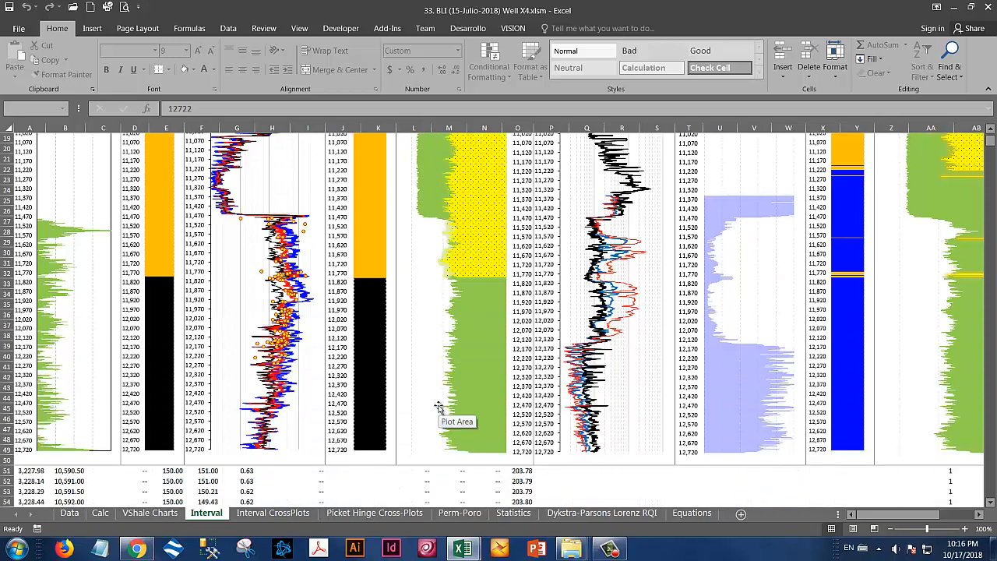
{"action": "scroll", "coordinate": [436, 406], "scroll_direction": "up", "scroll_amount": 5}
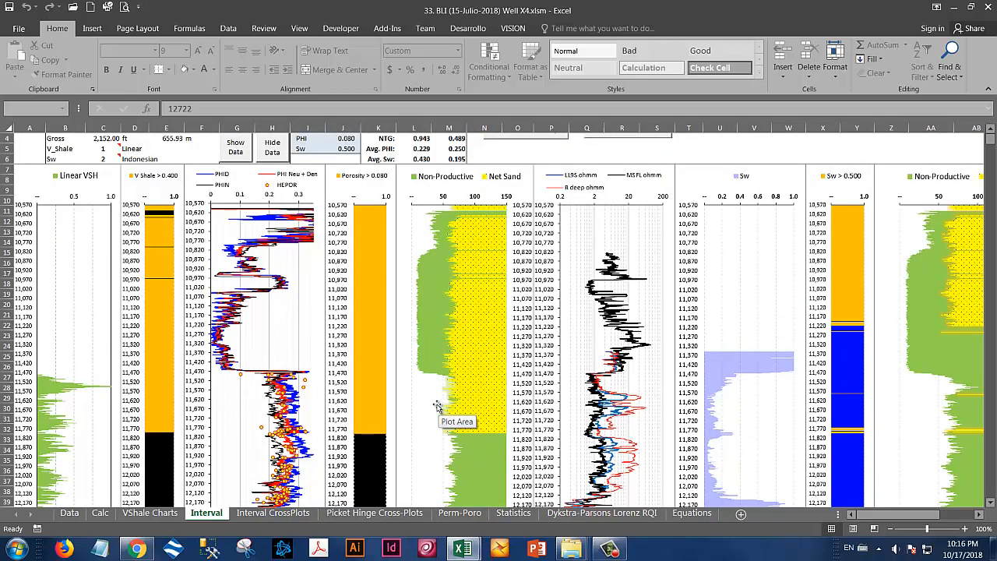
{"action": "scroll", "coordinate": [424, 401], "scroll_direction": "up", "scroll_amount": 1}
Step: Set the Interval sheet's top depth to 11496 ft and import the data for the interval again
{"action": "left_click", "coordinate": [107, 149]}
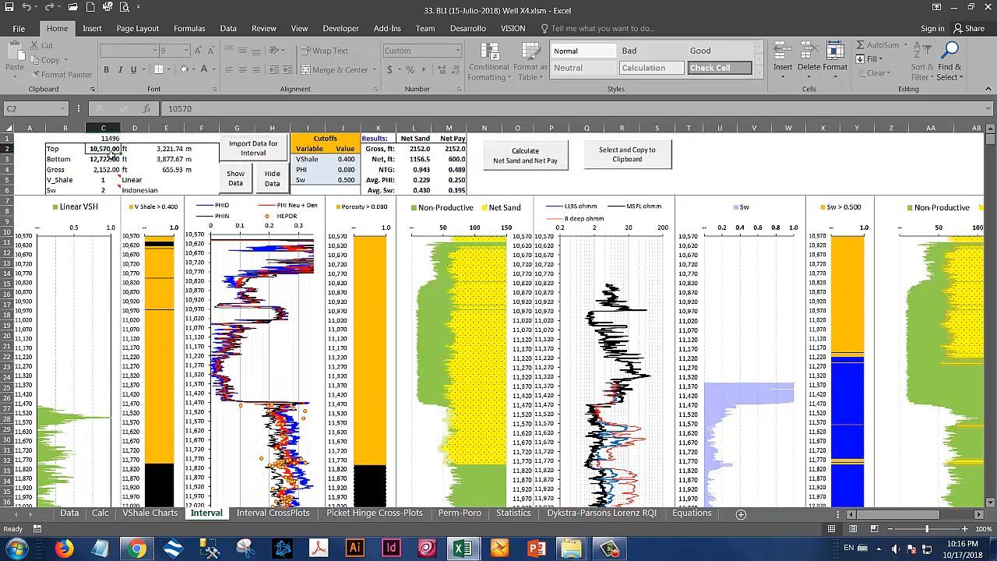
{"action": "type", "text": "11,"}
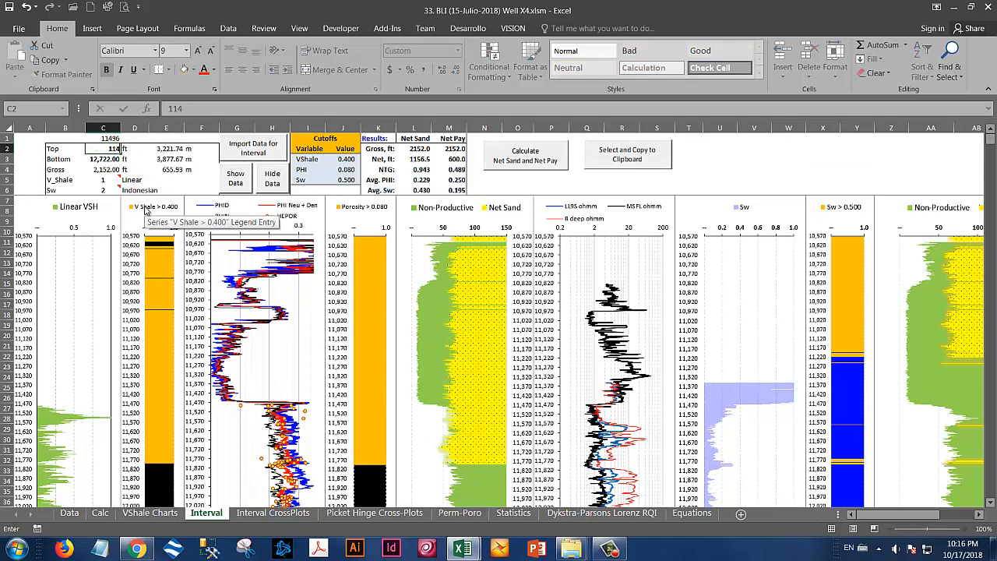
{"action": "type", "text": "496"}
{"action": "key", "text": "Return"}
{"action": "left_click", "coordinate": [257, 152]}
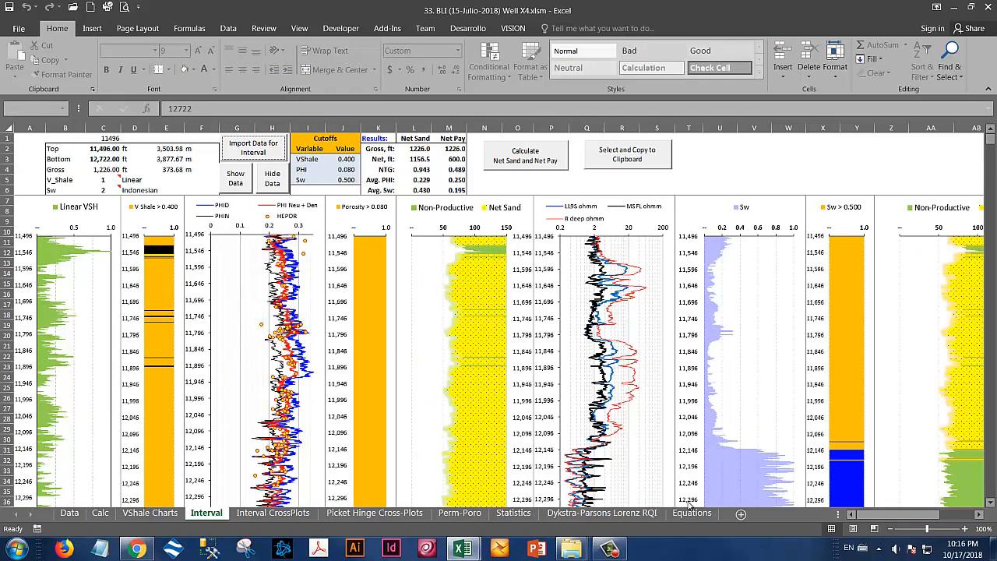
Step: Set the VShale cutoff to 0.5 on the Interval sheet and calculate the net sand and net pay
{"action": "mouse_move", "coordinate": [861, 514]}
{"action": "left_mouse_down"}
{"action": "mouse_move", "coordinate": [878, 514]}
{"action": "mouse_move", "coordinate": [861, 514]}
{"action": "left_mouse_up"}
{"action": "left_click", "coordinate": [348, 159]}
{"action": "type", "text": "0"}
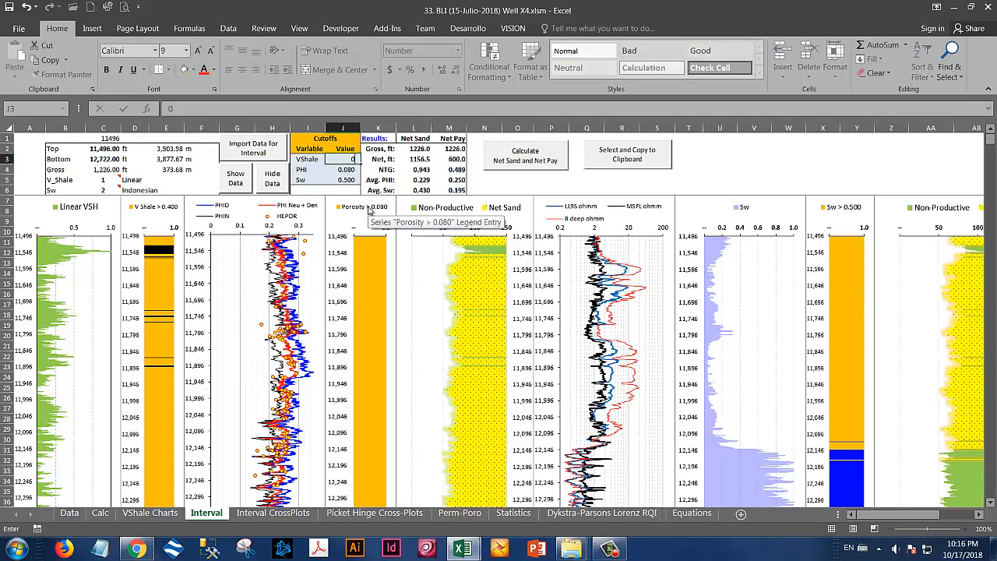
{"action": "type", "text": ".5"}
{"action": "key", "text": "Return"}
{"action": "left_click", "coordinate": [524, 162]}
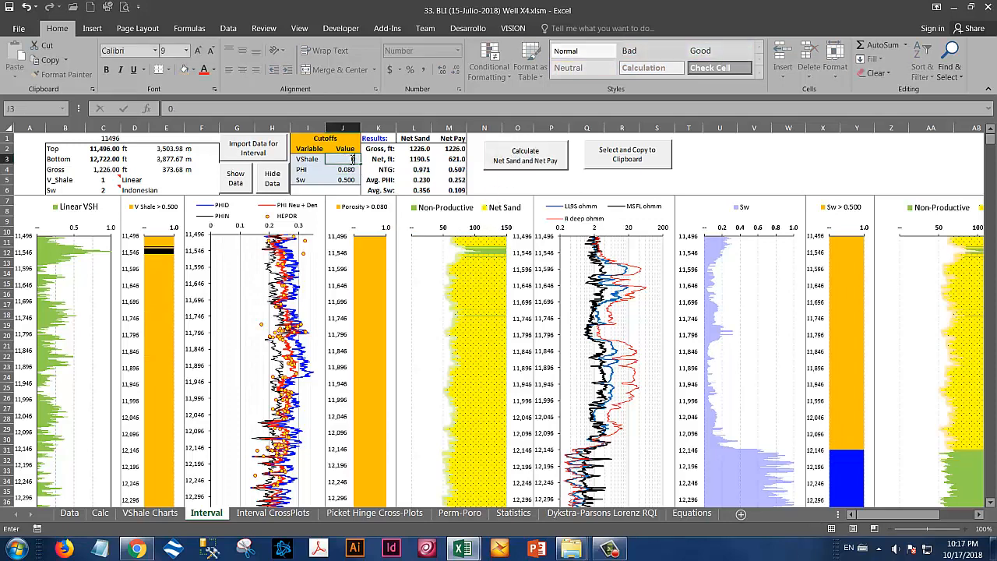
Step: Set the VShale cutoff to 0.1, recalculate the net sand and net pay and review the interval's charts
{"action": "left_click", "coordinate": [518, 165]}
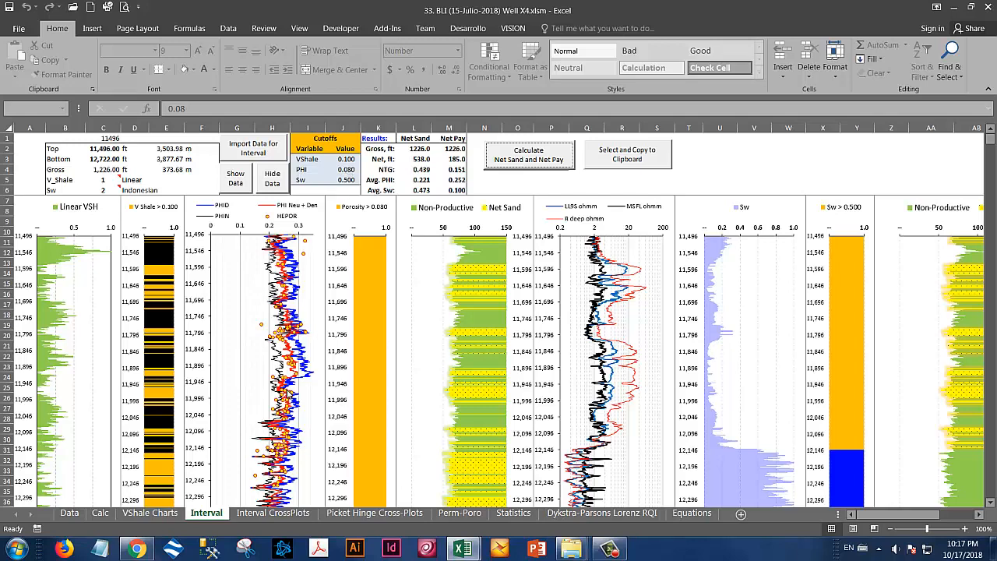
{"action": "scroll", "coordinate": [289, 394], "scroll_direction": "down", "scroll_amount": 5}
{"action": "scroll", "coordinate": [289, 394], "scroll_direction": "up", "scroll_amount": 5}
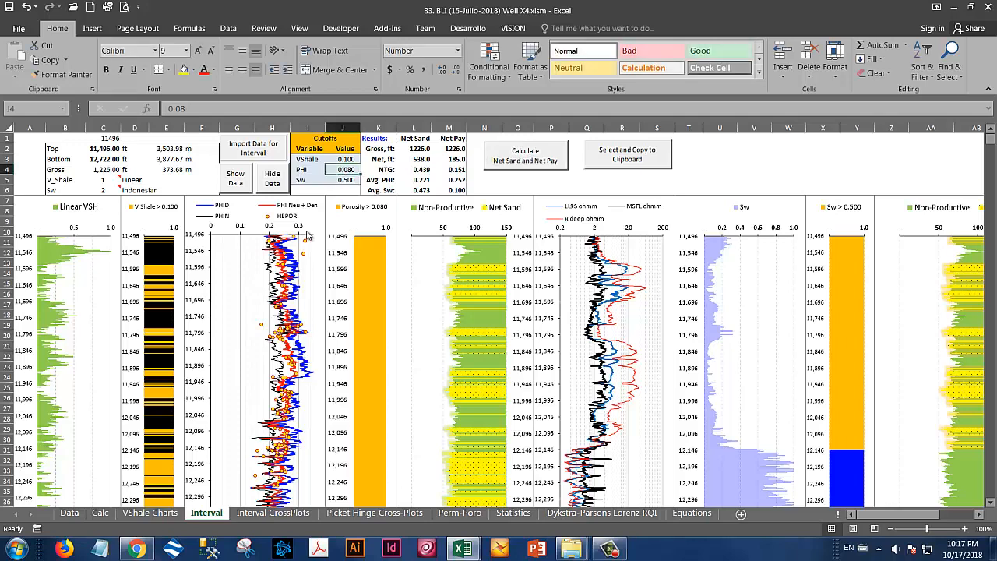
Step: Set the PHI cutoff to 0.2 and recalculate the net sand and net pay for the interval
{"action": "mouse_move", "coordinate": [306, 244]}
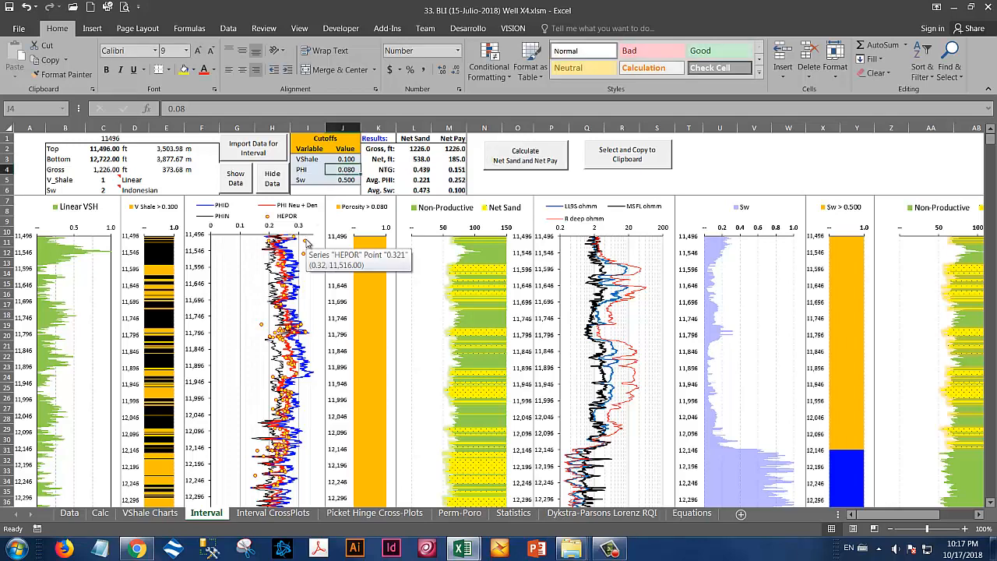
{"action": "type", "text": "0.2"}
{"action": "key", "text": "Return"}
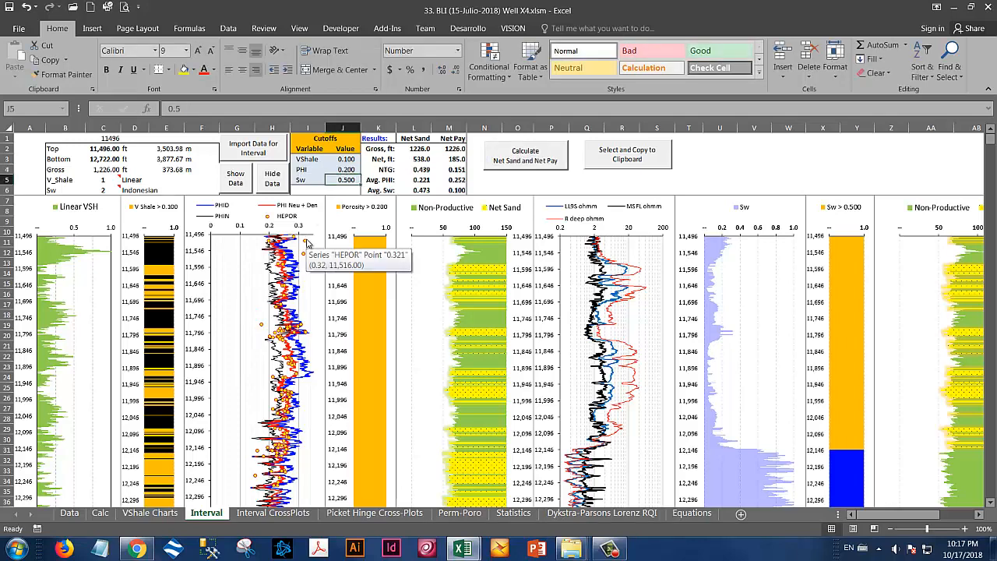
{"action": "left_click", "coordinate": [537, 162]}
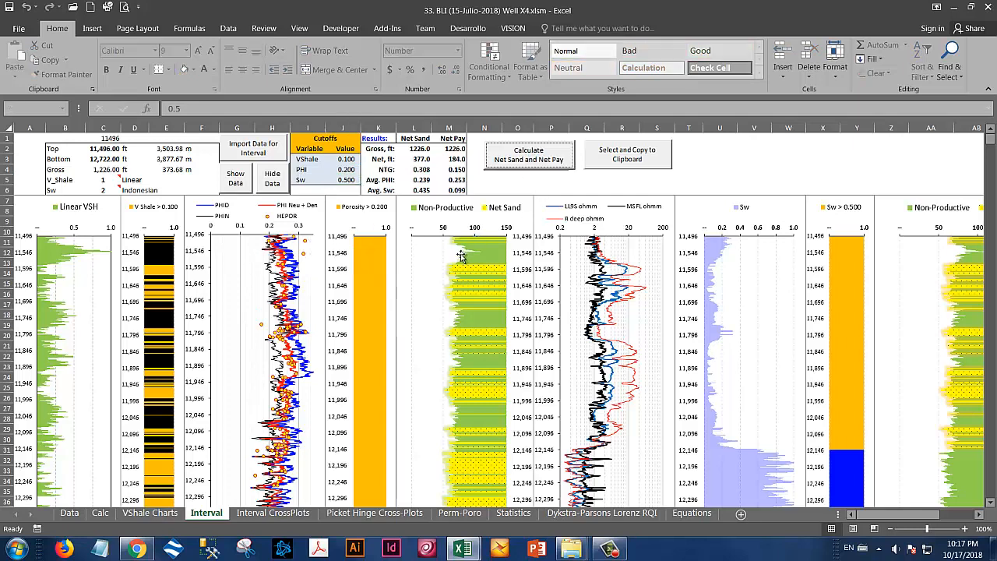
Step: Examine the porosity, net sand, Sw and net pay tracks over the interval's full depth and the net sand and net pay results table
{"action": "scroll", "coordinate": [369, 443], "scroll_direction": "down", "scroll_amount": 5}
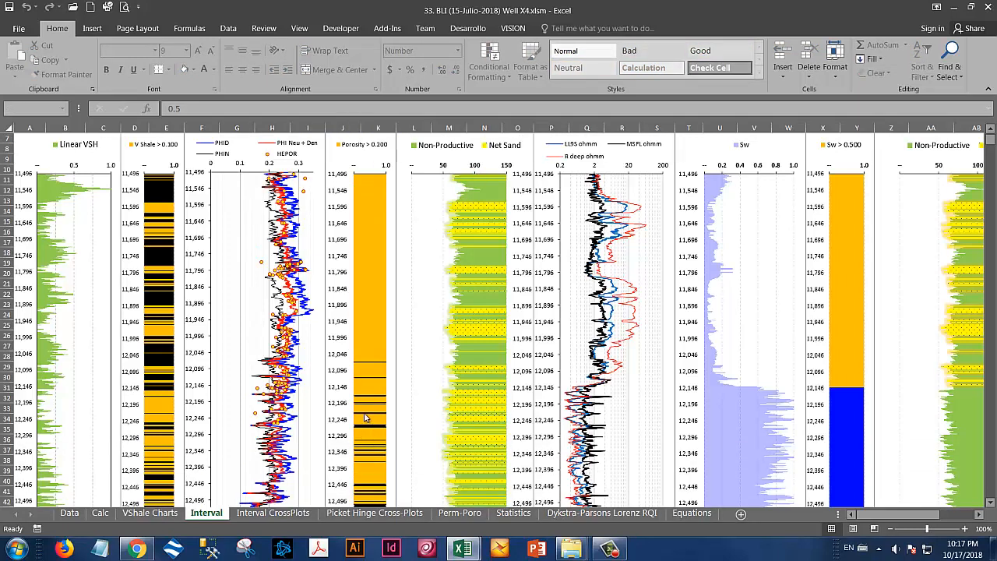
{"action": "scroll", "coordinate": [357, 401], "scroll_direction": "up", "scroll_amount": 5}
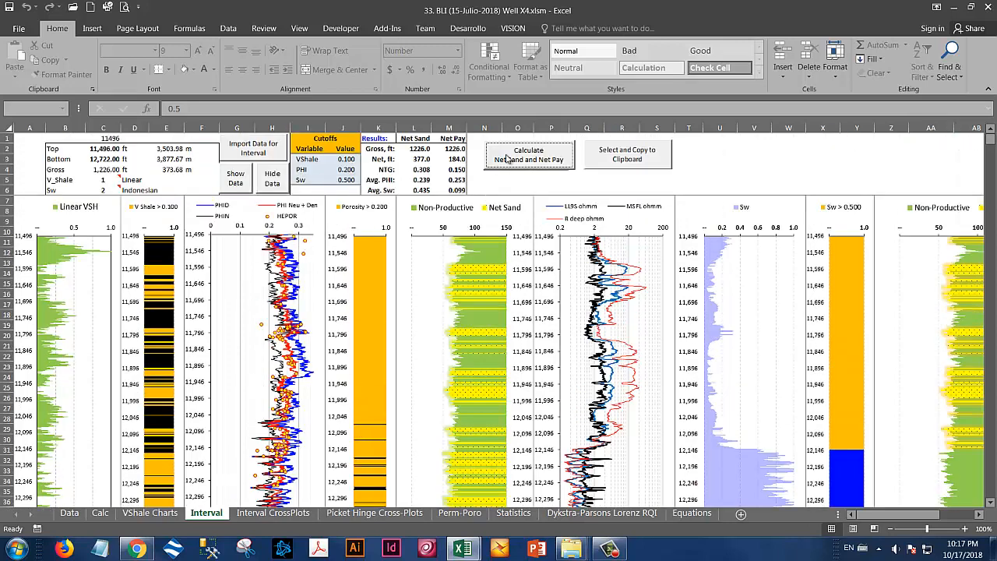
{"action": "scroll", "coordinate": [495, 314], "scroll_direction": "down", "scroll_amount": 1}
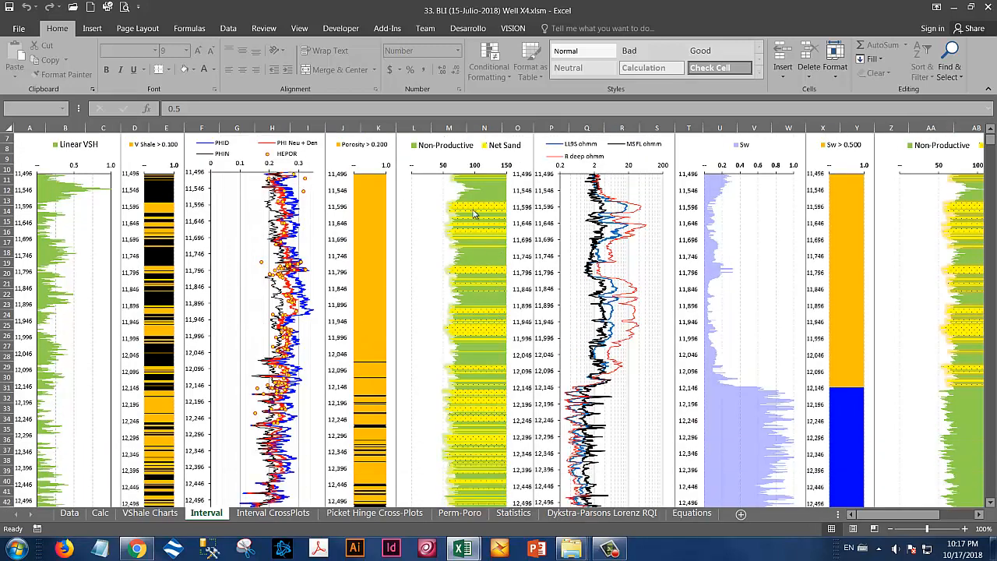
{"action": "scroll", "coordinate": [425, 334], "scroll_direction": "up", "scroll_amount": 1}
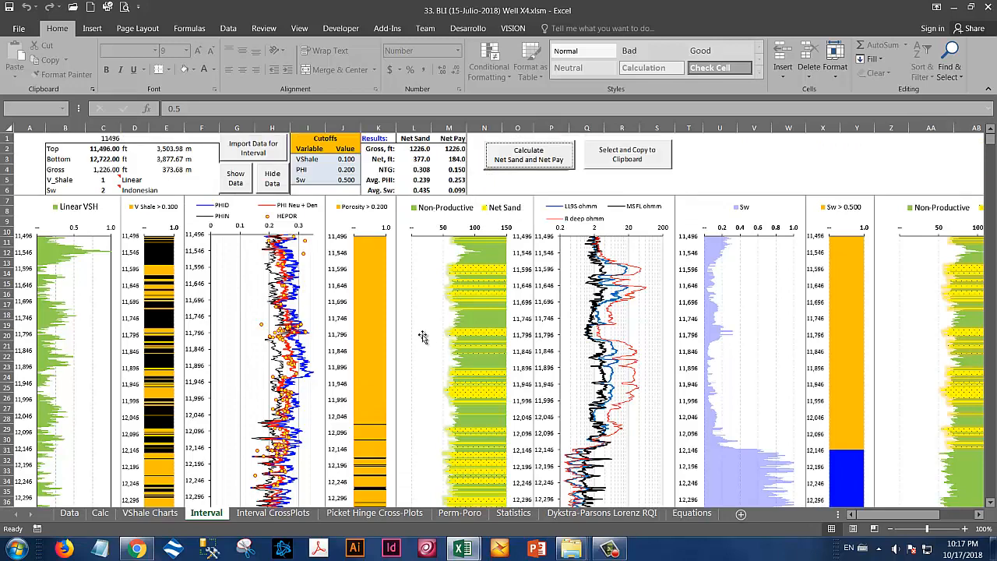
{"action": "scroll", "coordinate": [445, 312], "scroll_direction": "down", "scroll_amount": 4}
{"action": "scroll", "coordinate": [448, 333], "scroll_direction": "up", "scroll_amount": 3}
{"action": "scroll", "coordinate": [448, 333], "scroll_direction": "up", "scroll_amount": 2}
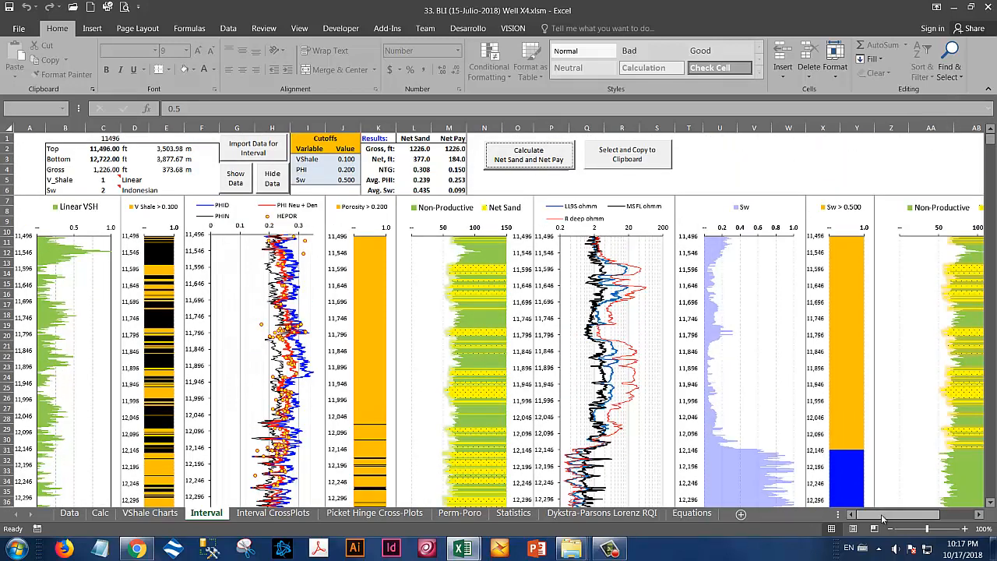
{"action": "left_click_drag", "start_coordinate": [881, 518], "coordinate": [897, 519]}
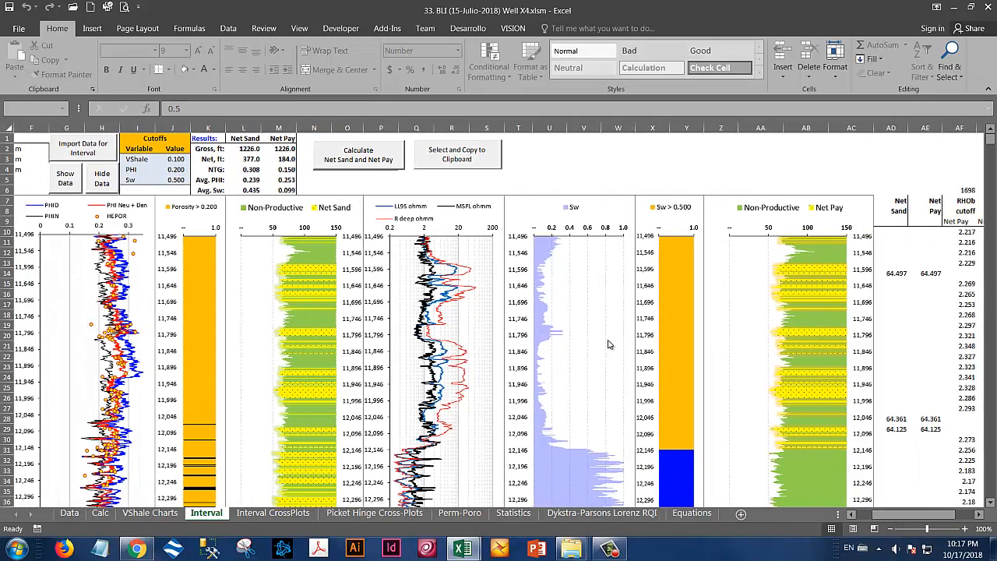
{"action": "scroll", "coordinate": [551, 399], "scroll_direction": "down", "scroll_amount": 5}
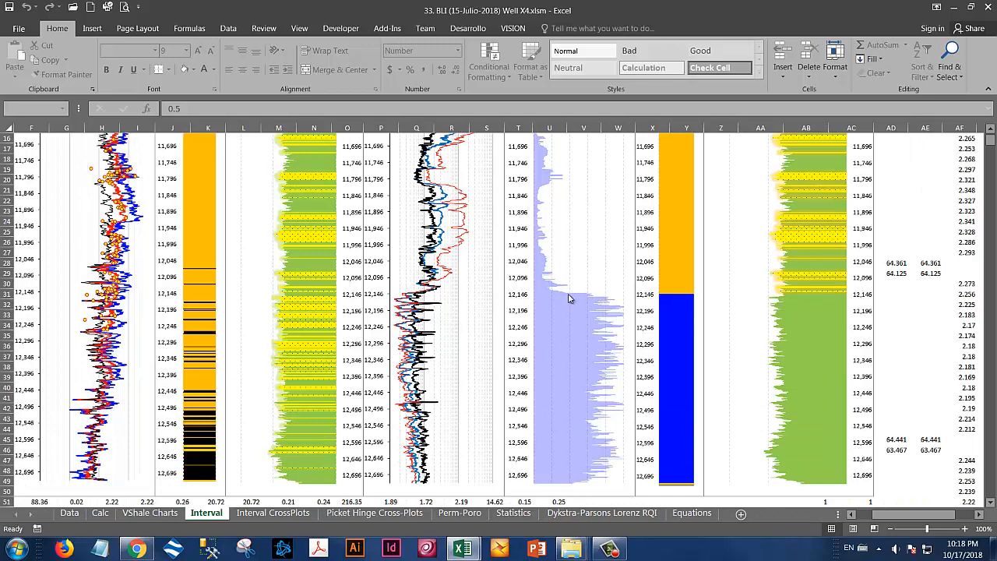
{"action": "scroll", "coordinate": [725, 413], "scroll_direction": "up", "scroll_amount": 5}
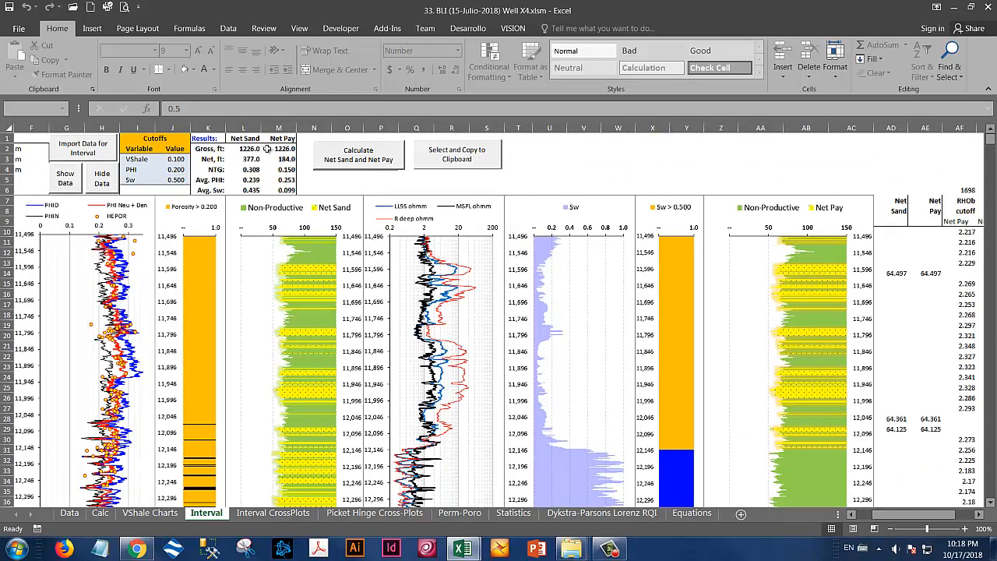
{"action": "left_click_drag", "start_coordinate": [218, 148], "coordinate": [271, 187]}
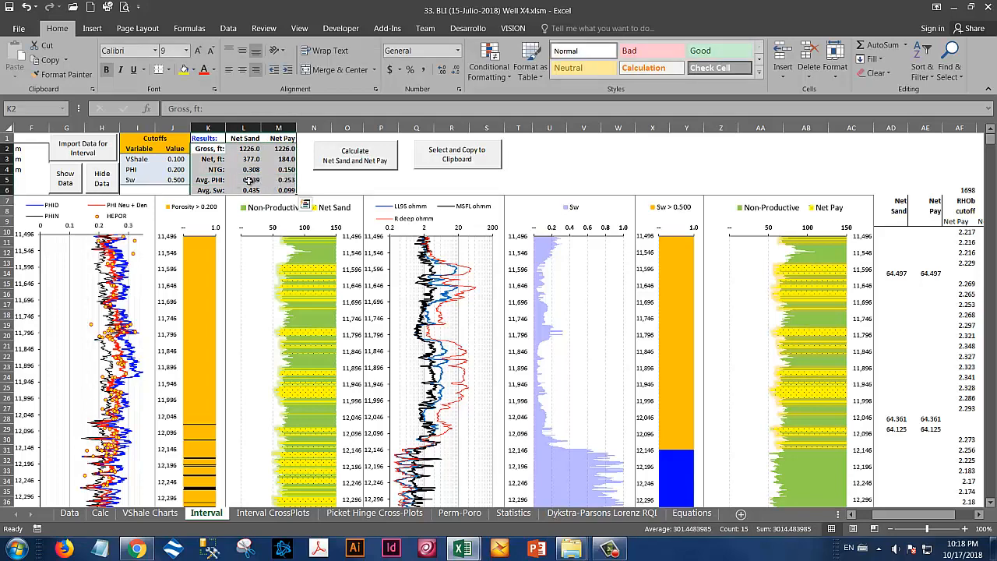
{"action": "left_click", "coordinate": [621, 178]}
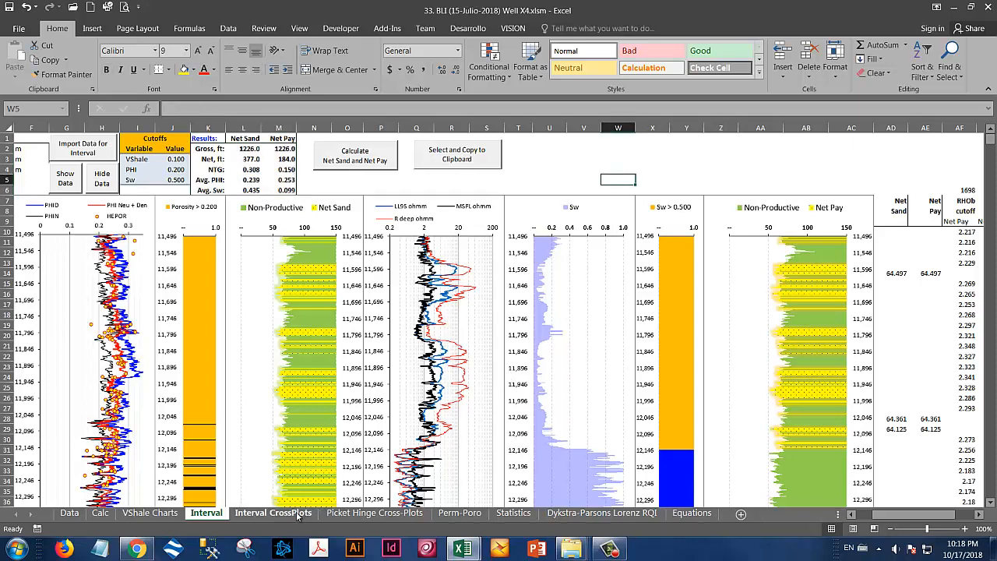
Step: Try the data filters of the Neutron-Density Crossplot on the Interval CrossPlots sheet, leaving only Net Pay shown
{"action": "left_click", "coordinate": [272, 512]}
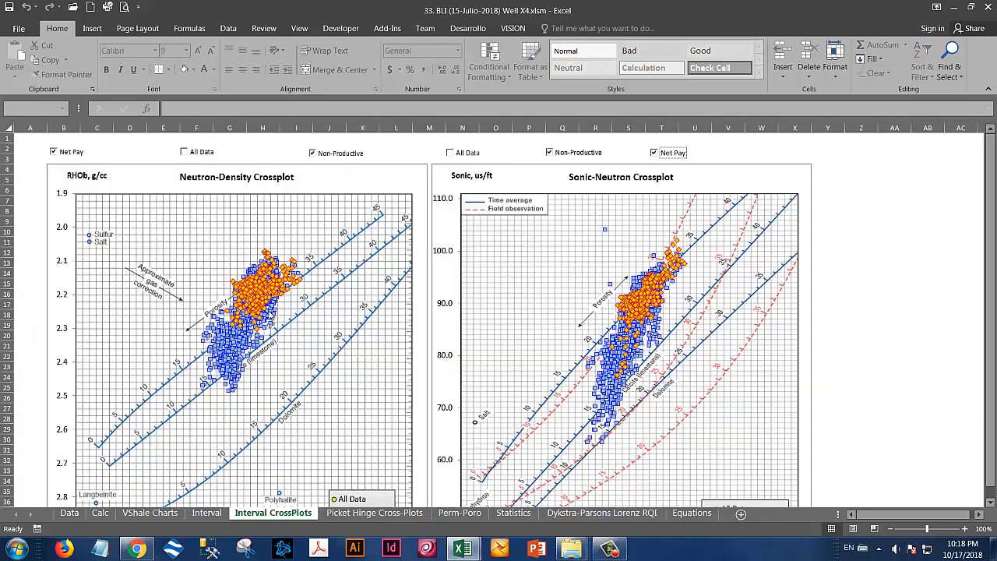
{"action": "left_click", "coordinate": [201, 154]}
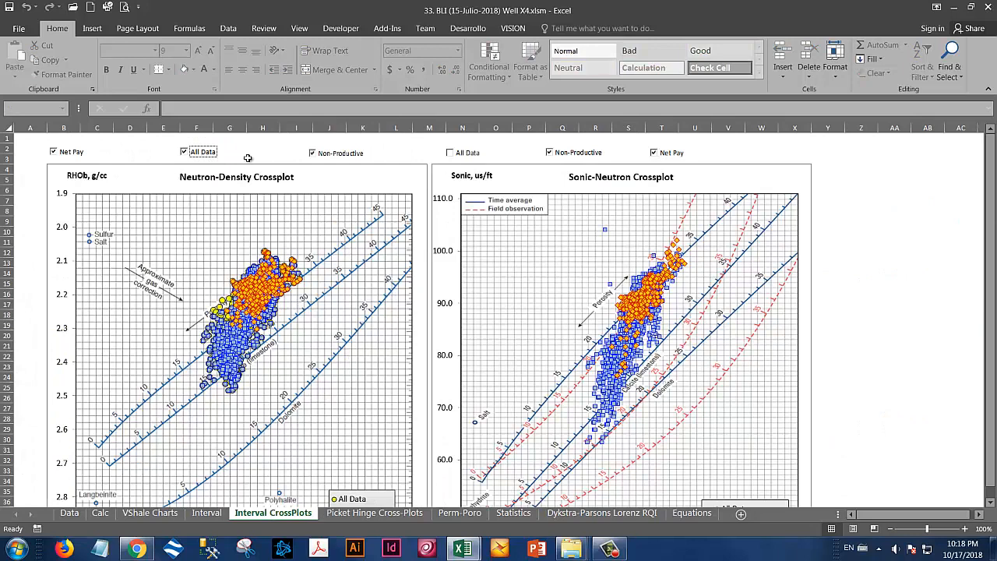
{"action": "left_click", "coordinate": [335, 154]}
{"action": "left_click", "coordinate": [80, 154]}
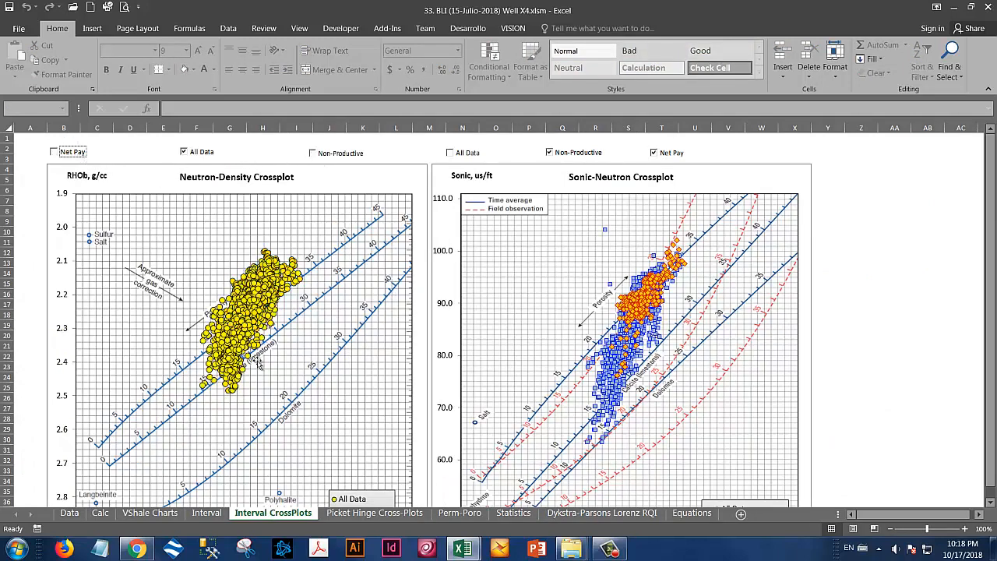
{"action": "left_click", "coordinate": [195, 153]}
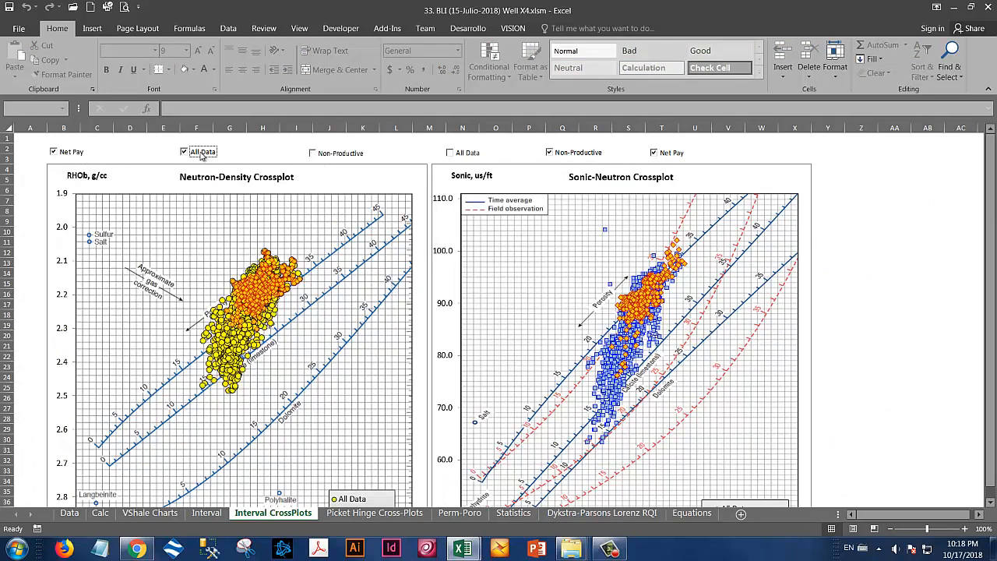
Step: Show only the Net Pay points on the Sonic-Neutron Crossplot
{"action": "left_click", "coordinate": [572, 154]}
{"action": "left_click", "coordinate": [671, 156]}
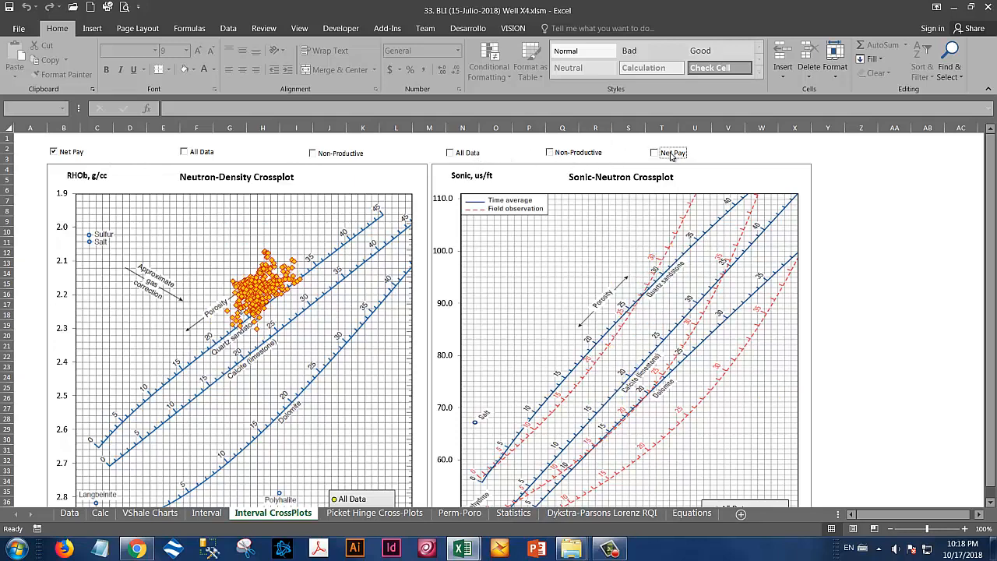
{"action": "left_click", "coordinate": [671, 156]}
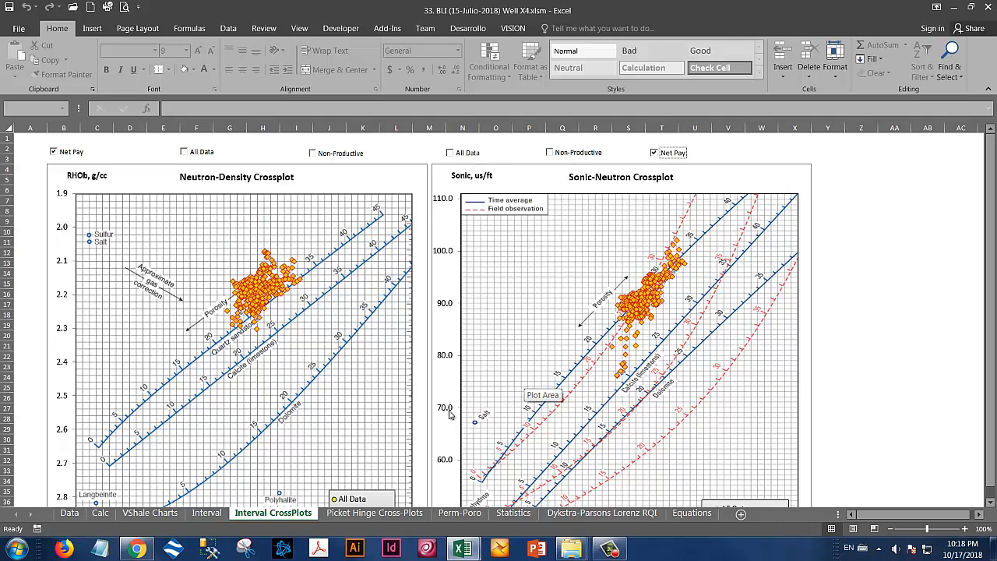
Step: Open the Picket Hinge Cross-Plots sheet and deactivate intervals B, C, D and E, keeping only interval A active
{"action": "left_click", "coordinate": [385, 514]}
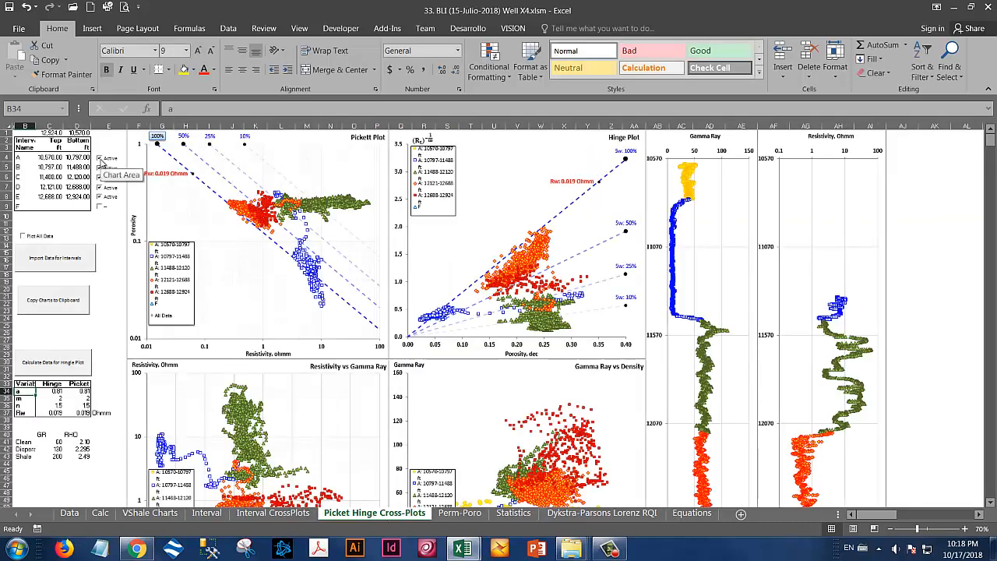
{"action": "left_click", "coordinate": [99, 166]}
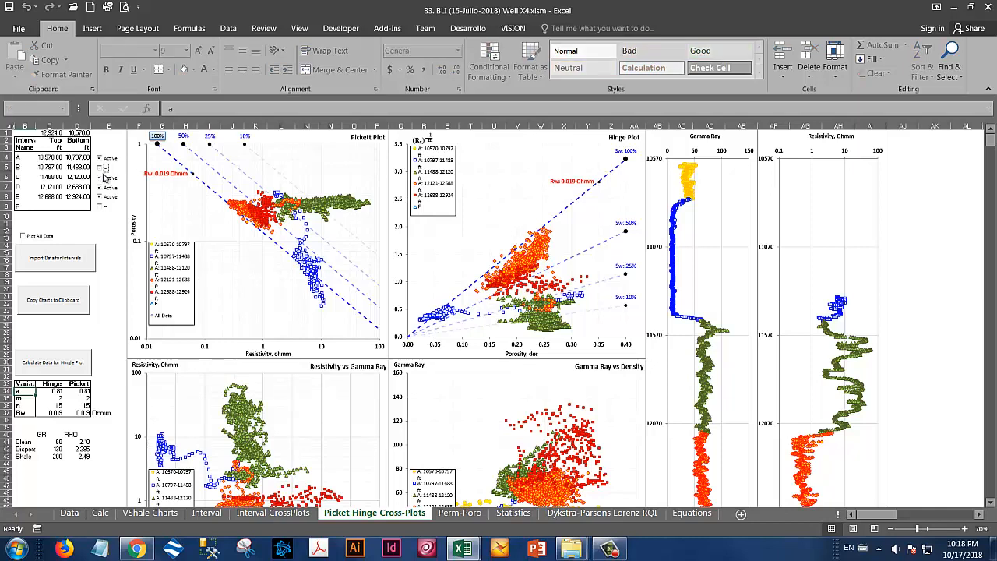
{"action": "left_click", "coordinate": [501, 310]}
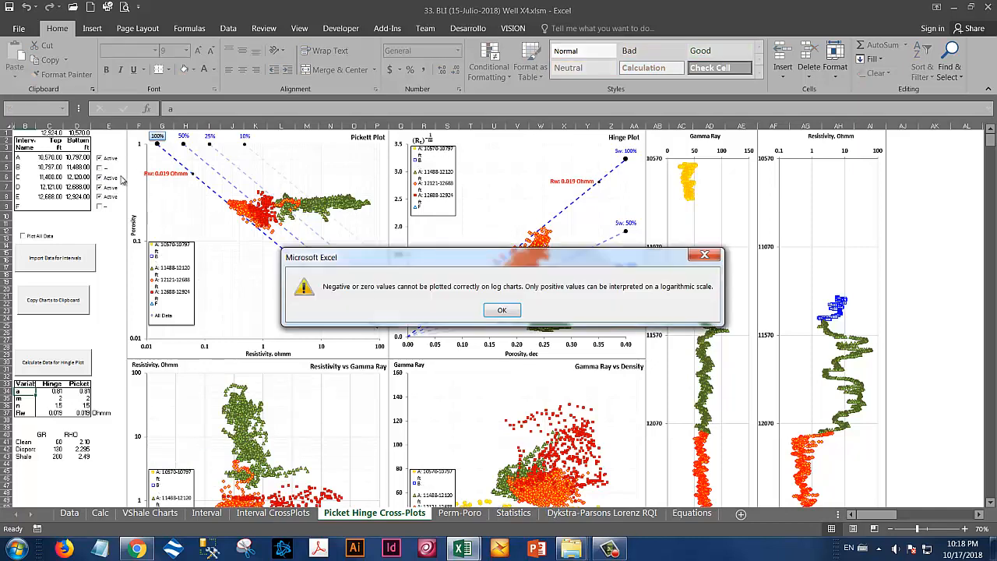
{"action": "left_click", "coordinate": [502, 309]}
{"action": "left_click", "coordinate": [101, 178]}
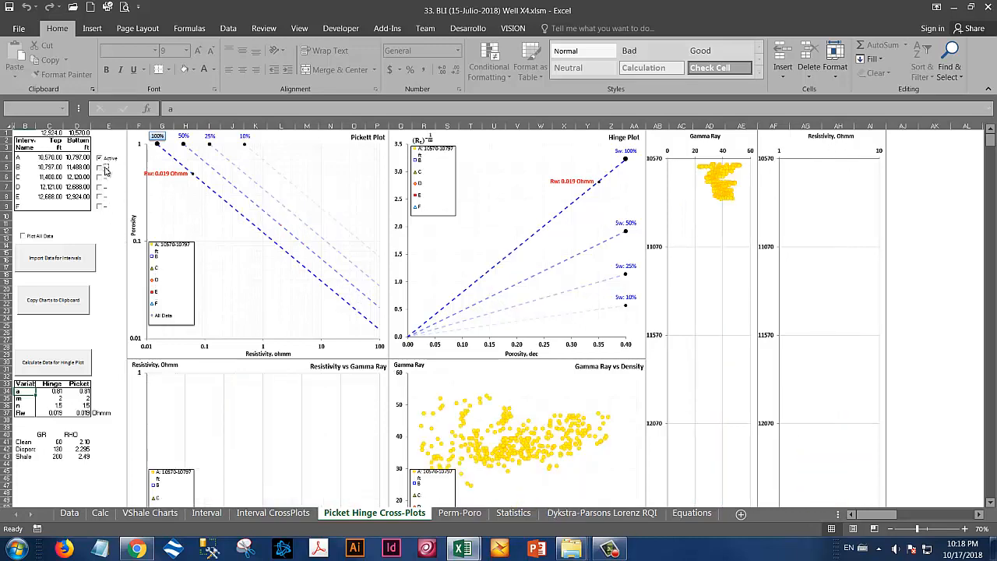
Step: Reactivate intervals B, C, D and E one after another and review all cross-plots on the sheet
{"action": "left_click", "coordinate": [101, 168]}
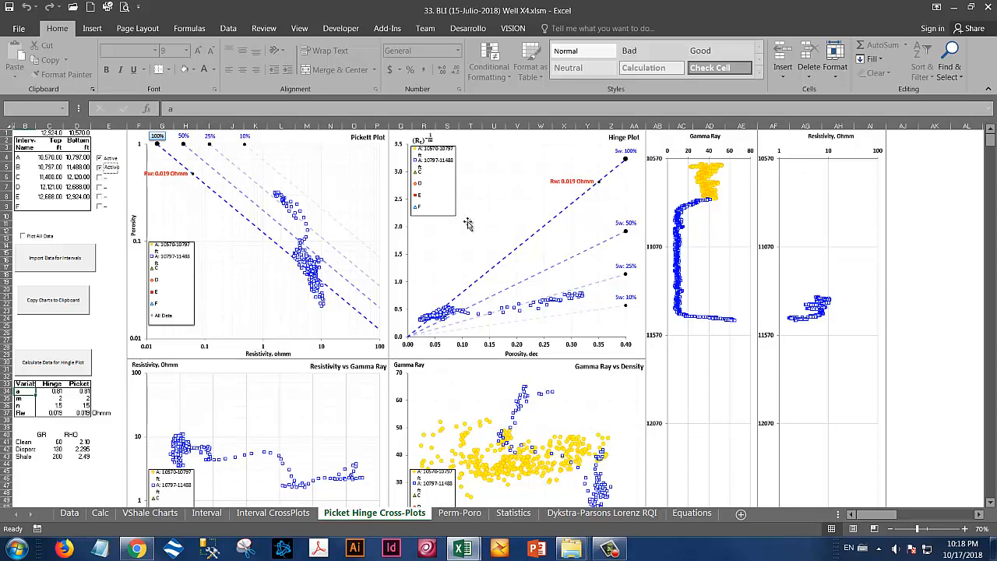
{"action": "left_click", "coordinate": [100, 178]}
{"action": "left_click", "coordinate": [100, 187]}
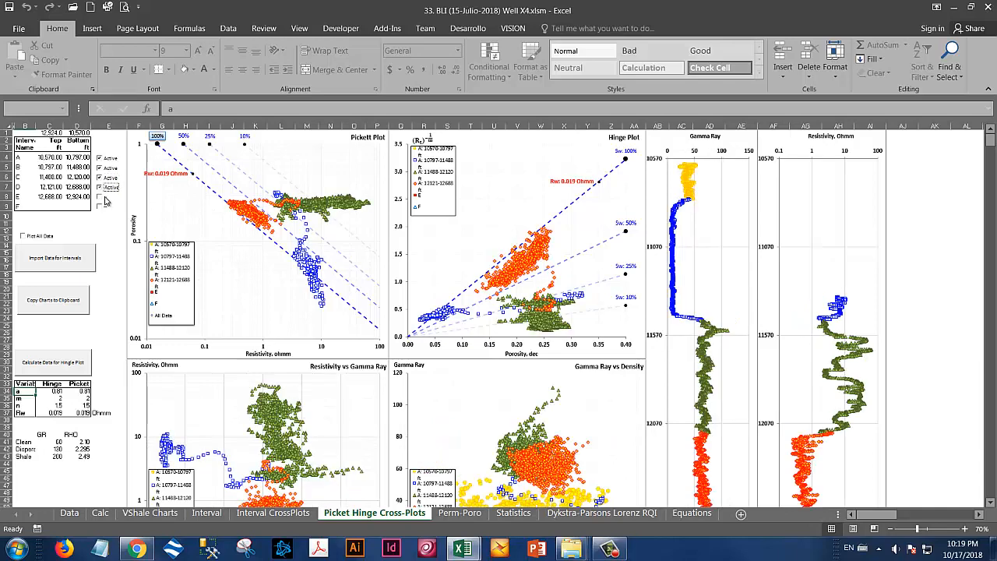
{"action": "left_click", "coordinate": [99, 196]}
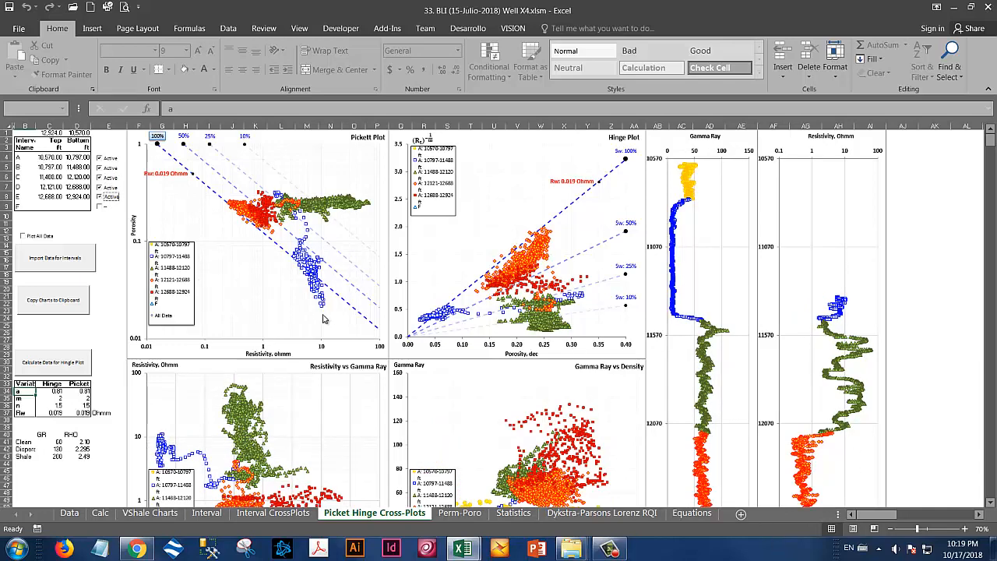
{"action": "scroll", "coordinate": [327, 318], "scroll_direction": "down", "scroll_amount": 8}
{"action": "scroll", "coordinate": [471, 370], "scroll_direction": "down", "scroll_amount": 5}
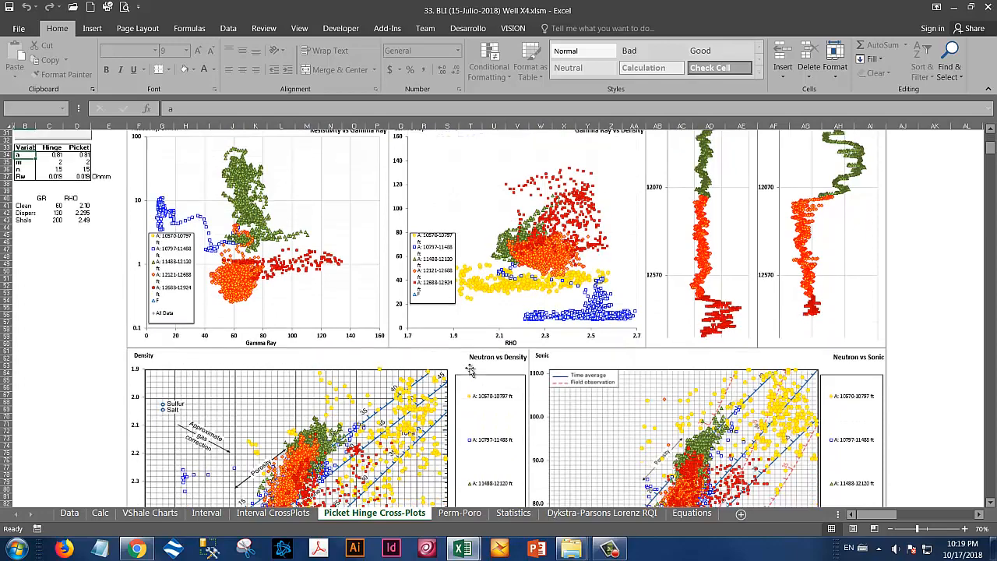
{"action": "scroll", "coordinate": [467, 369], "scroll_direction": "up", "scroll_amount": 13}
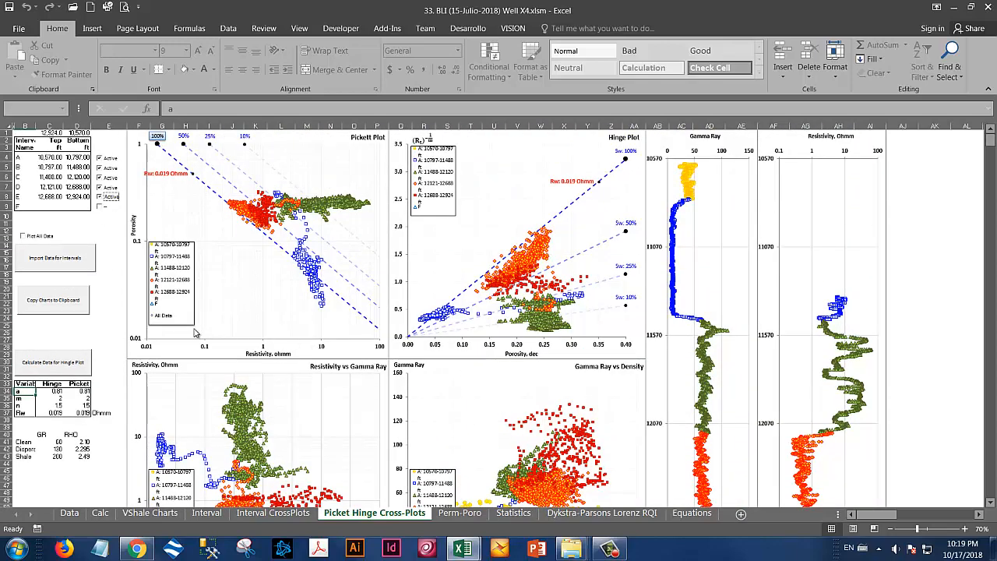
Step: Set the Hinge value of n to 2 in the variables table and calculate the data for the Hingle plot
{"action": "left_click", "coordinate": [56, 389]}
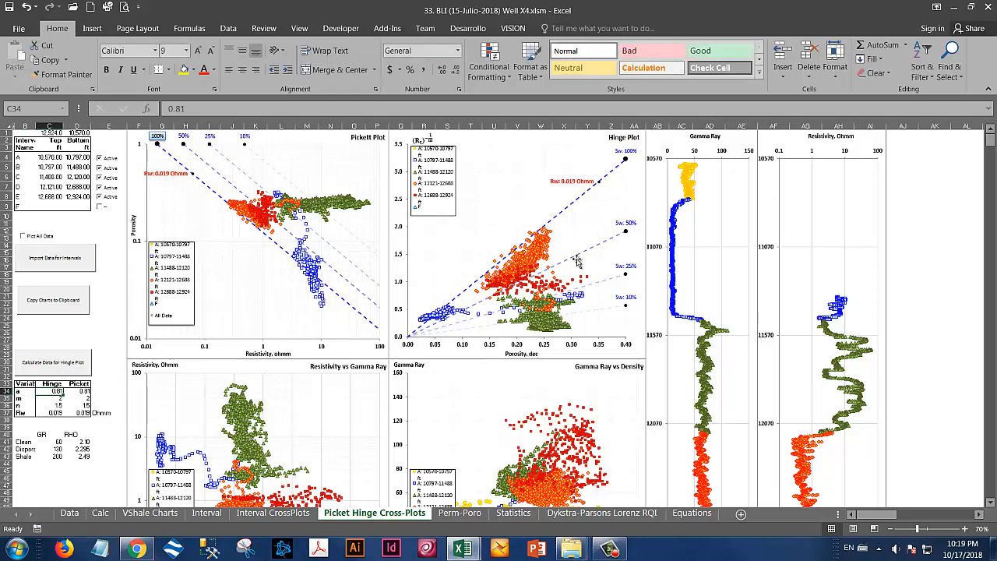
{"action": "left_click", "coordinate": [57, 398]}
{"action": "key", "text": "Down"}
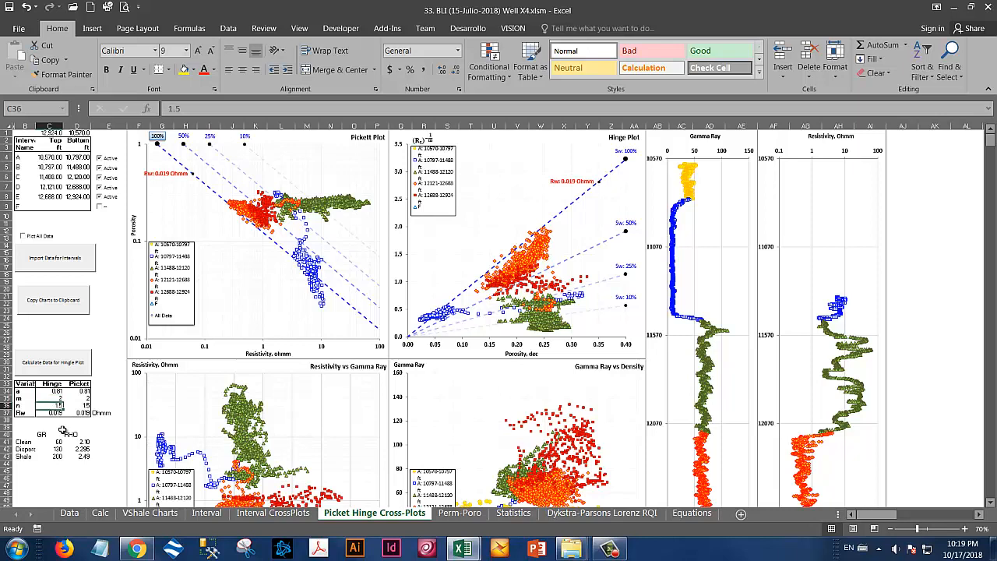
{"action": "type", "text": "2"}
{"action": "key", "text": "Return"}
{"action": "left_click", "coordinate": [74, 368]}
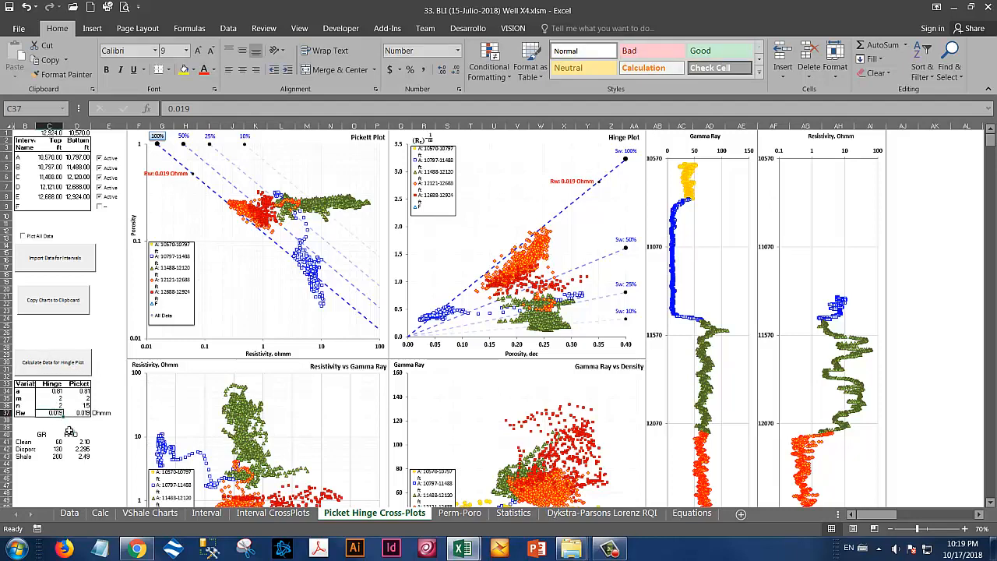
Step: Set the Hinge value of Rw to 0.1 in the variables table
{"action": "type", "text": "0.1"}
{"action": "key", "text": "Return"}
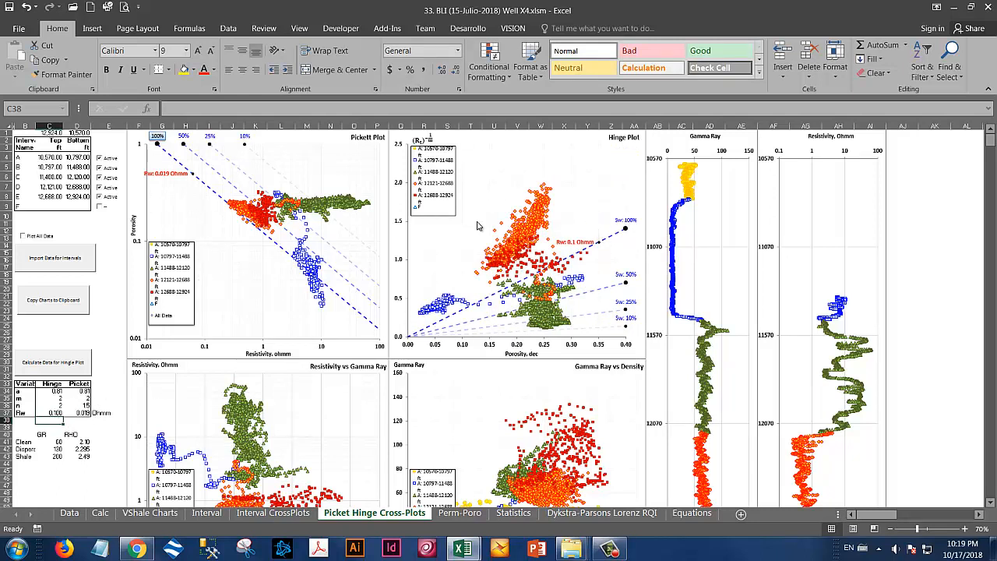
Step: Set the Hinge value of Rw back to 0.019 and calculate the data for the Hingle plot
{"action": "left_click", "coordinate": [54, 413]}
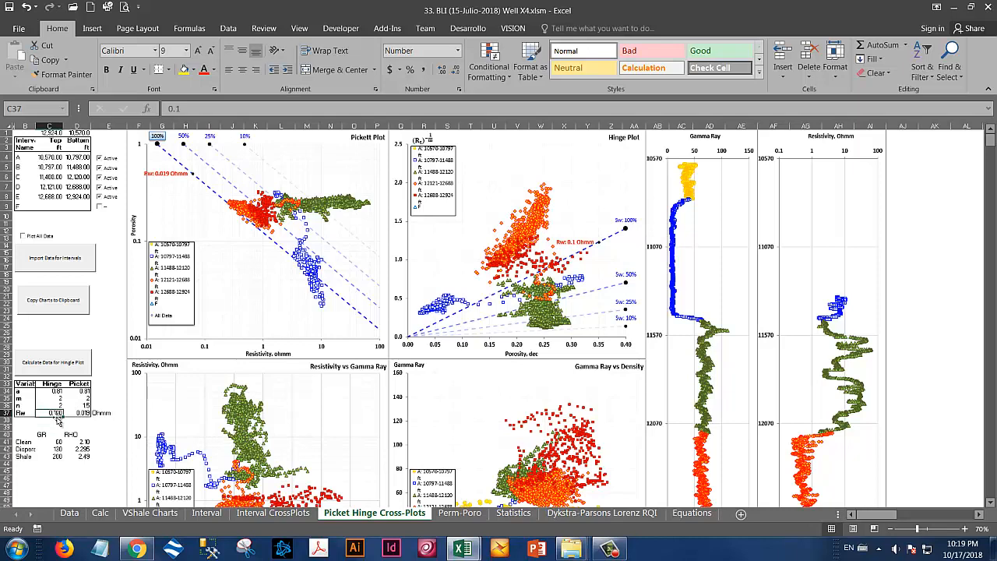
{"action": "type", "text": "0.019"}
{"action": "key", "text": "Return"}
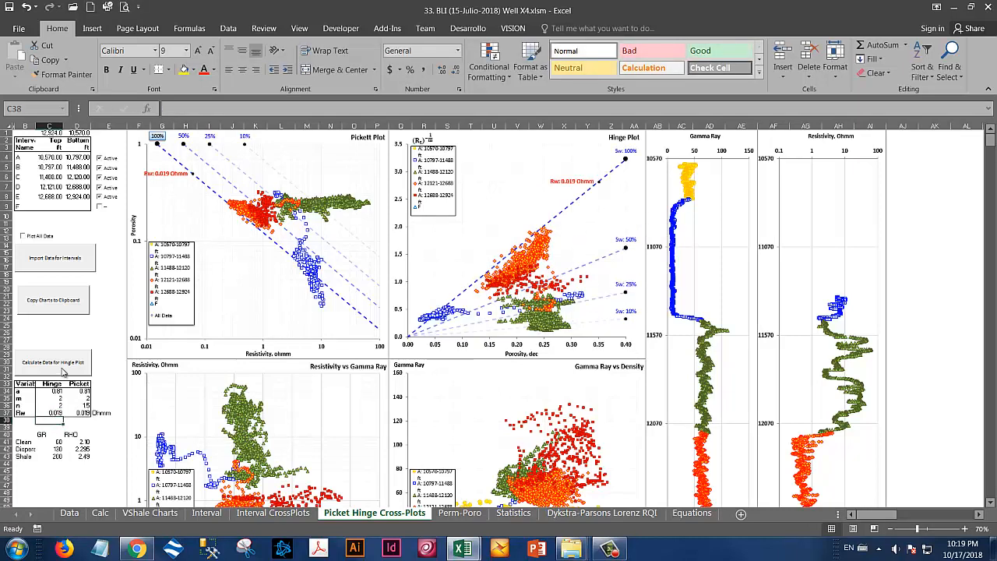
{"action": "left_click", "coordinate": [63, 367]}
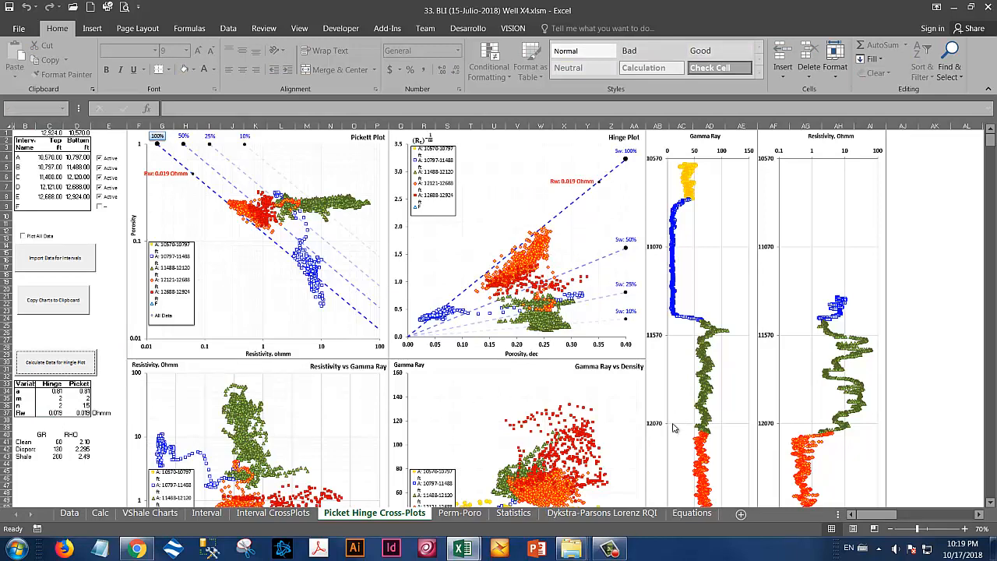
Step: Open the Perm-Poro sheet and review its permeability, porosity and RQI charts, including the modeled curve on the Permeability plot
{"action": "left_click", "coordinate": [459, 512]}
{"action": "scroll", "coordinate": [377, 437], "scroll_direction": "up", "scroll_amount": 6}
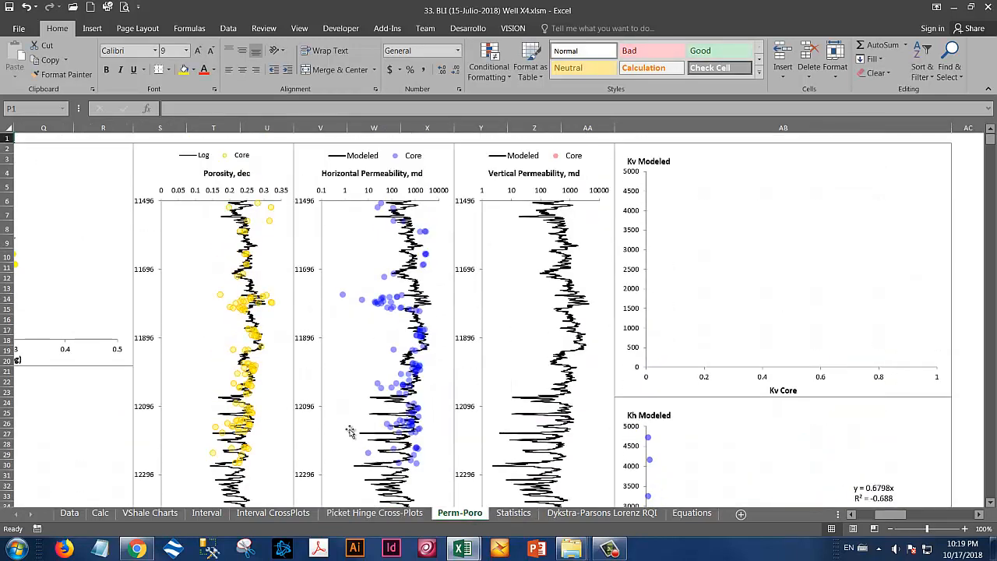
{"action": "left_click_drag", "start_coordinate": [890, 514], "coordinate": [834, 518]}
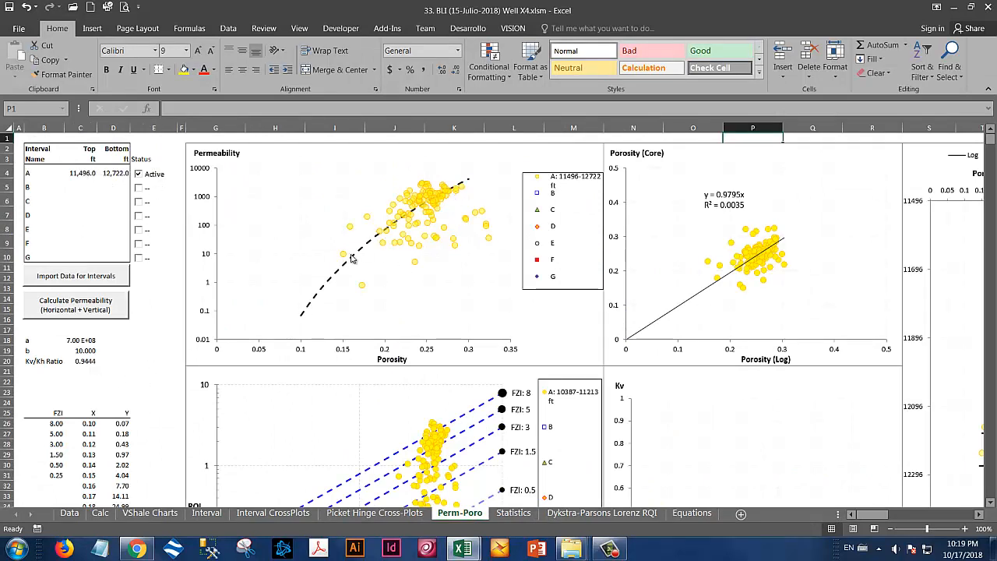
{"action": "left_click", "coordinate": [329, 285]}
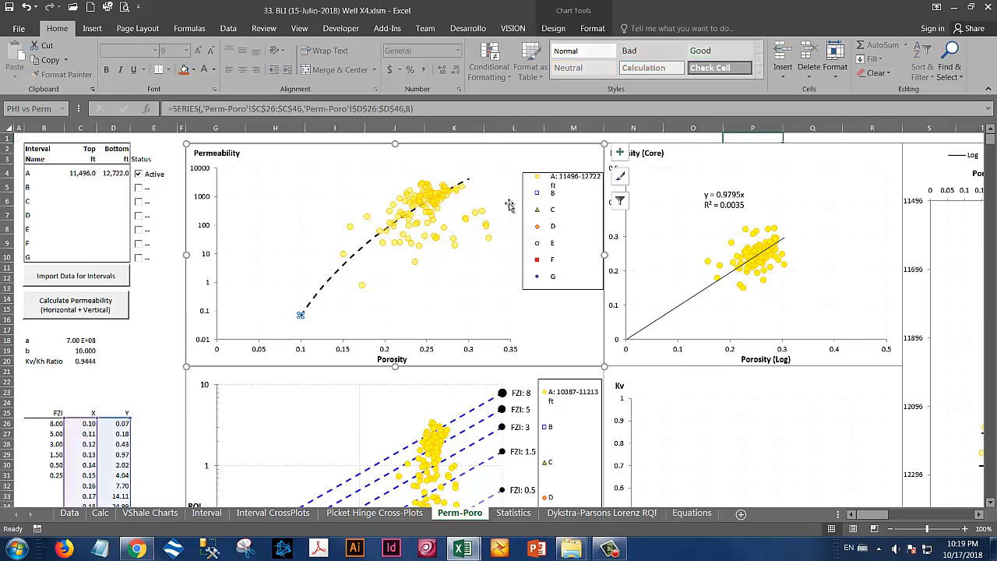
{"action": "scroll", "coordinate": [494, 379], "scroll_direction": "down", "scroll_amount": 3}
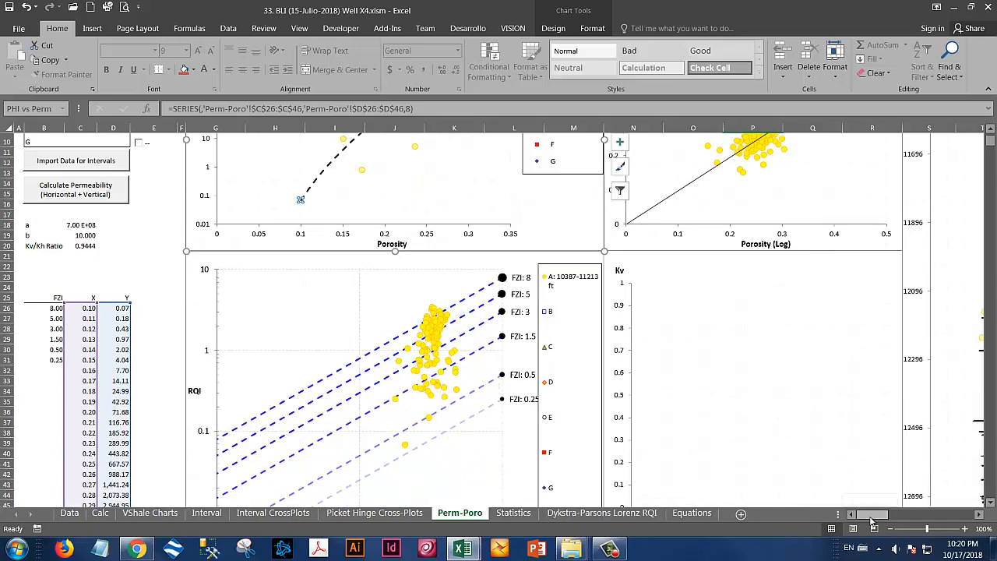
{"action": "left_click_drag", "start_coordinate": [870, 520], "coordinate": [808, 517]}
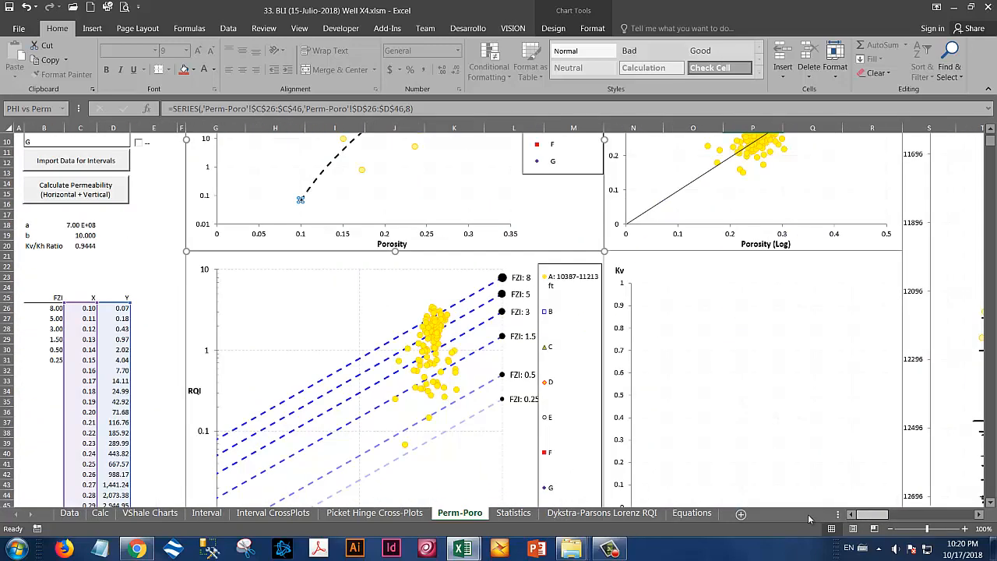
Step: Open the Statistics sheet, start the interval import with histogram and statistics calculation, and interrupt and end the running macro
{"action": "left_click", "coordinate": [508, 515]}
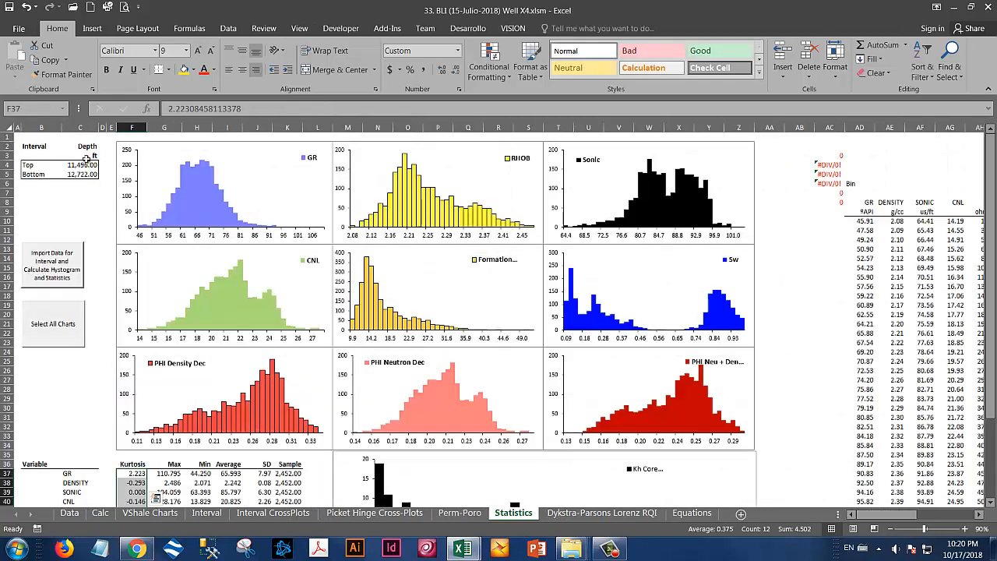
{"action": "left_click", "coordinate": [67, 262]}
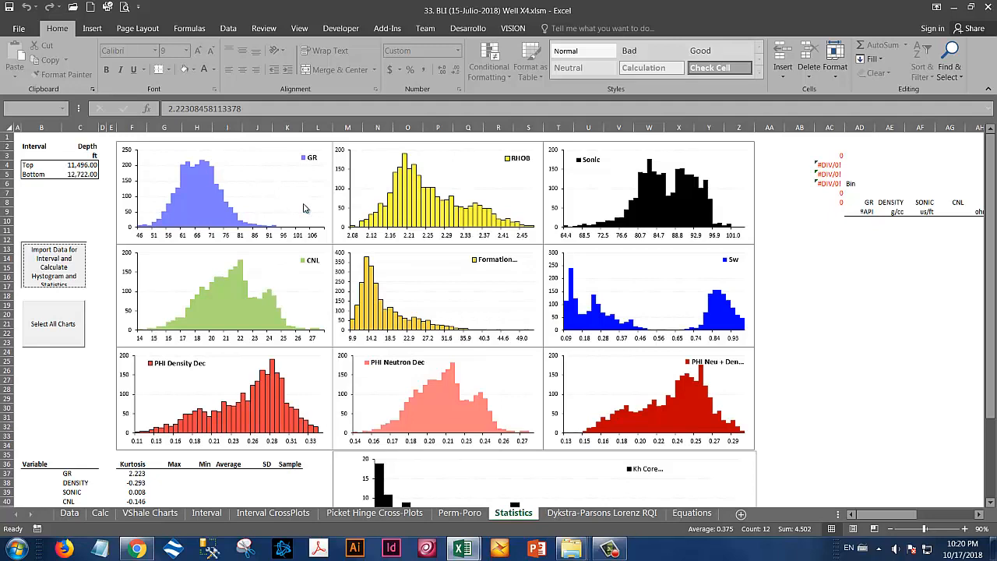
{"action": "key", "text": "ctrl+Break"}
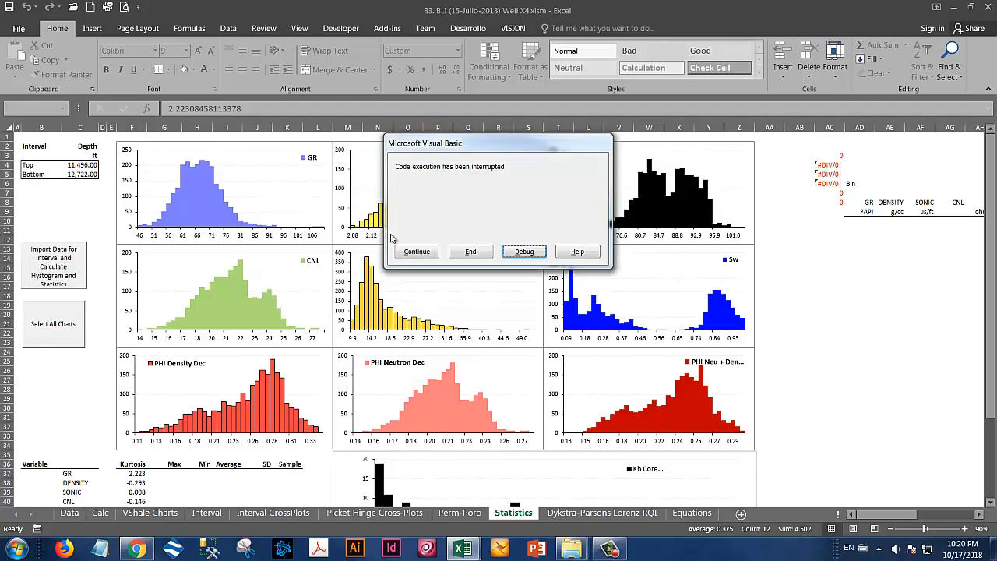
{"action": "left_click", "coordinate": [476, 252]}
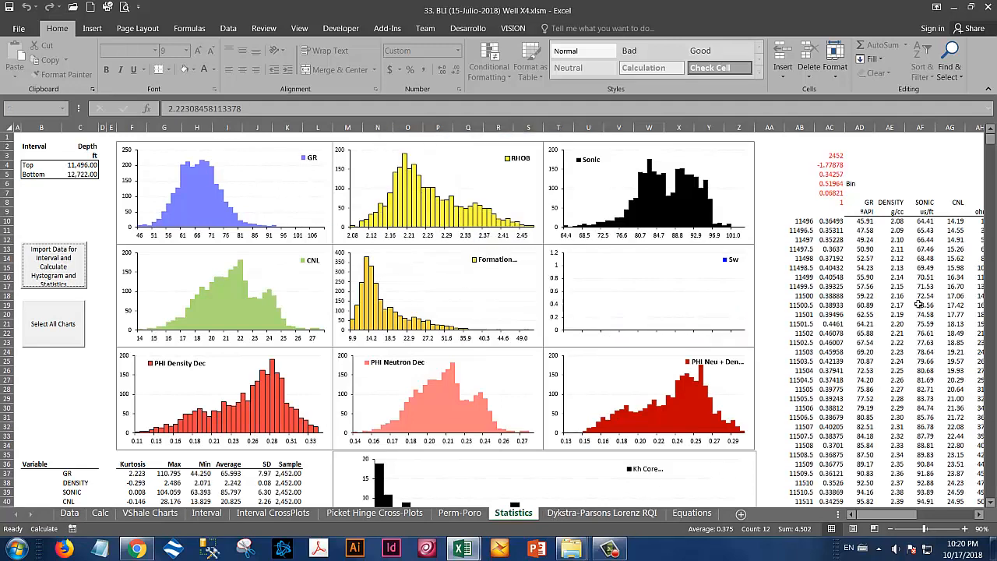
Step: Open the Dykstra-Parsons Lorenz RQI sheet and read the cell comment explaining the Dykstra-Parsons coefficient
{"action": "left_click", "coordinate": [567, 514]}
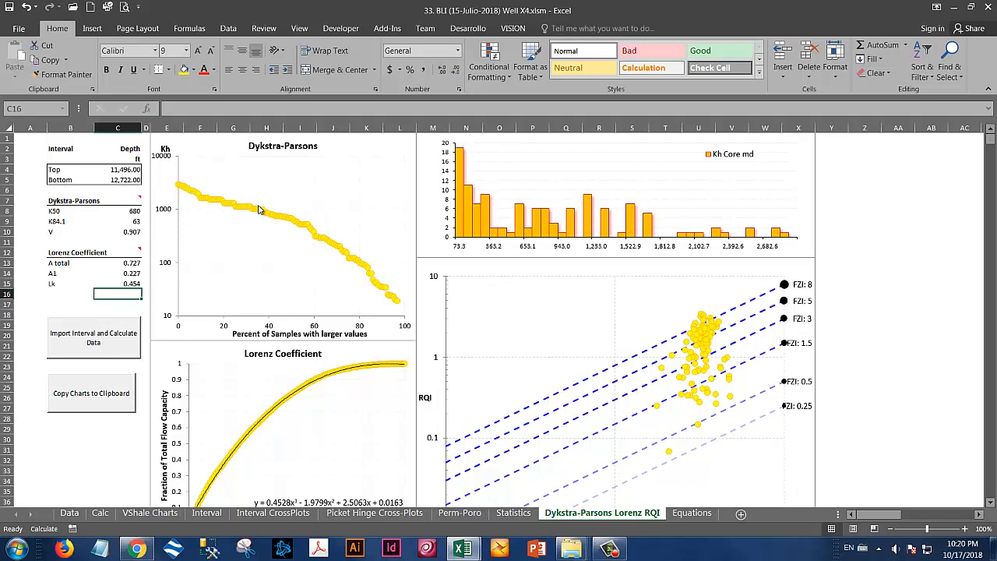
{"action": "mouse_move", "coordinate": [132, 200]}
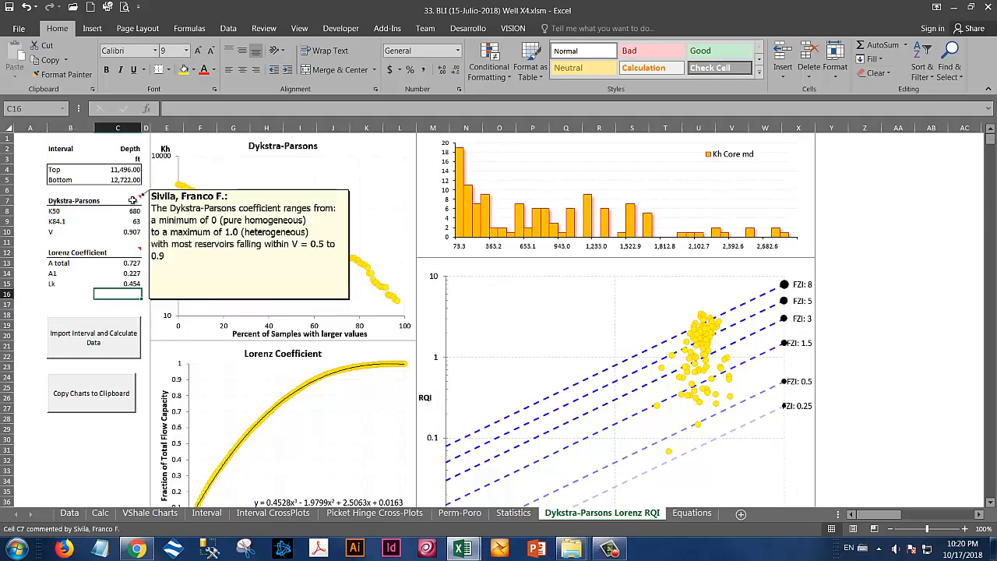